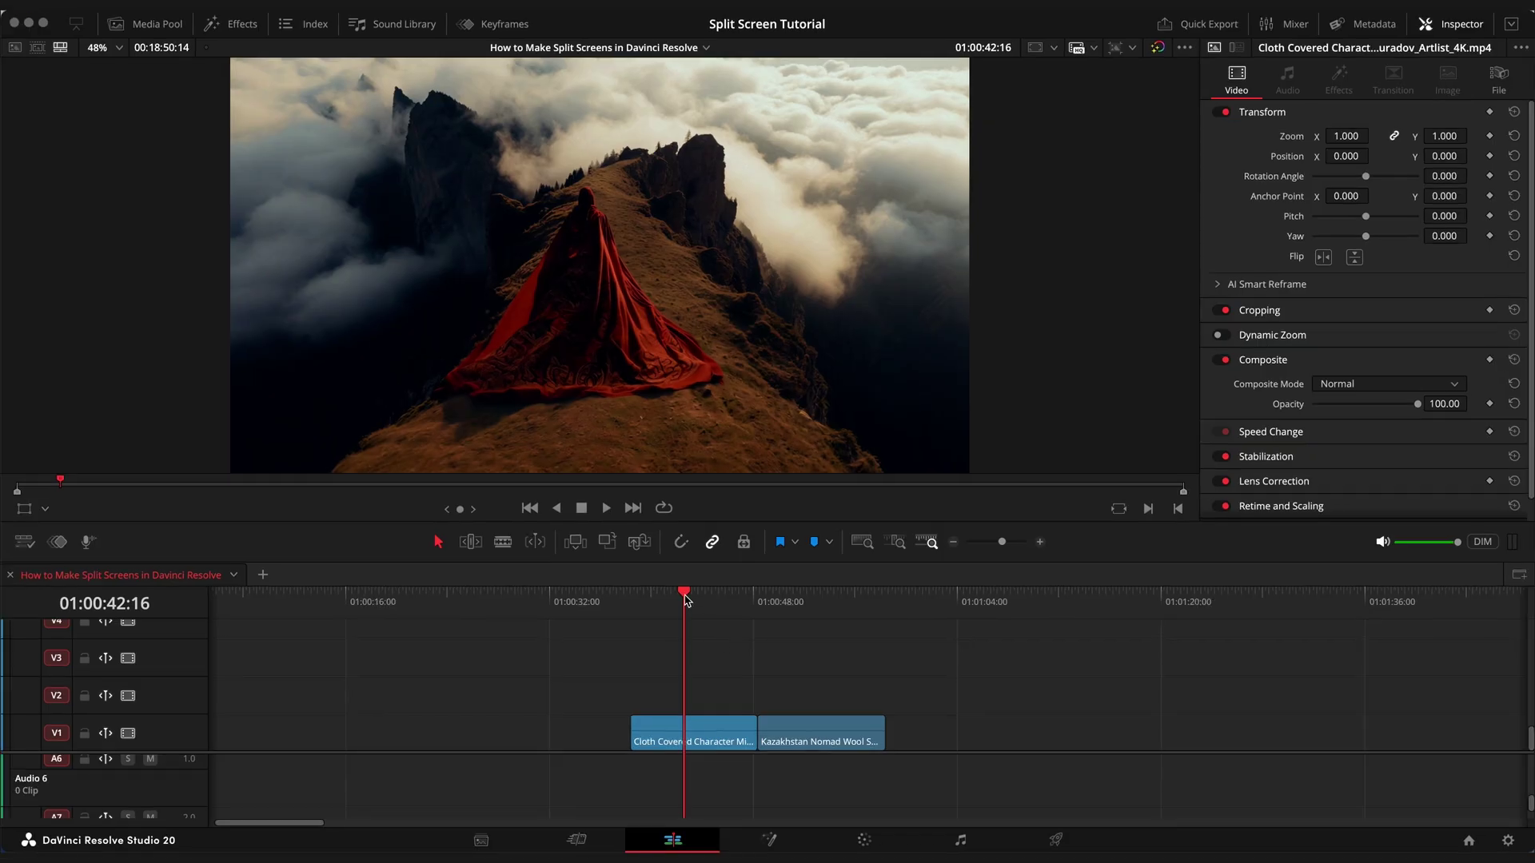
Step: Stack the Kazakhstan Nomad clip on V2 above the Cloth Covered Character clip and combine both into a new Fusion clip
mouse_move(689, 604)
left_mouse_down()
mouse_move(798, 610)
mouse_move(688, 610)
left_mouse_up()
left_click_drag(787, 740, 680, 707)
right_click(717, 736)
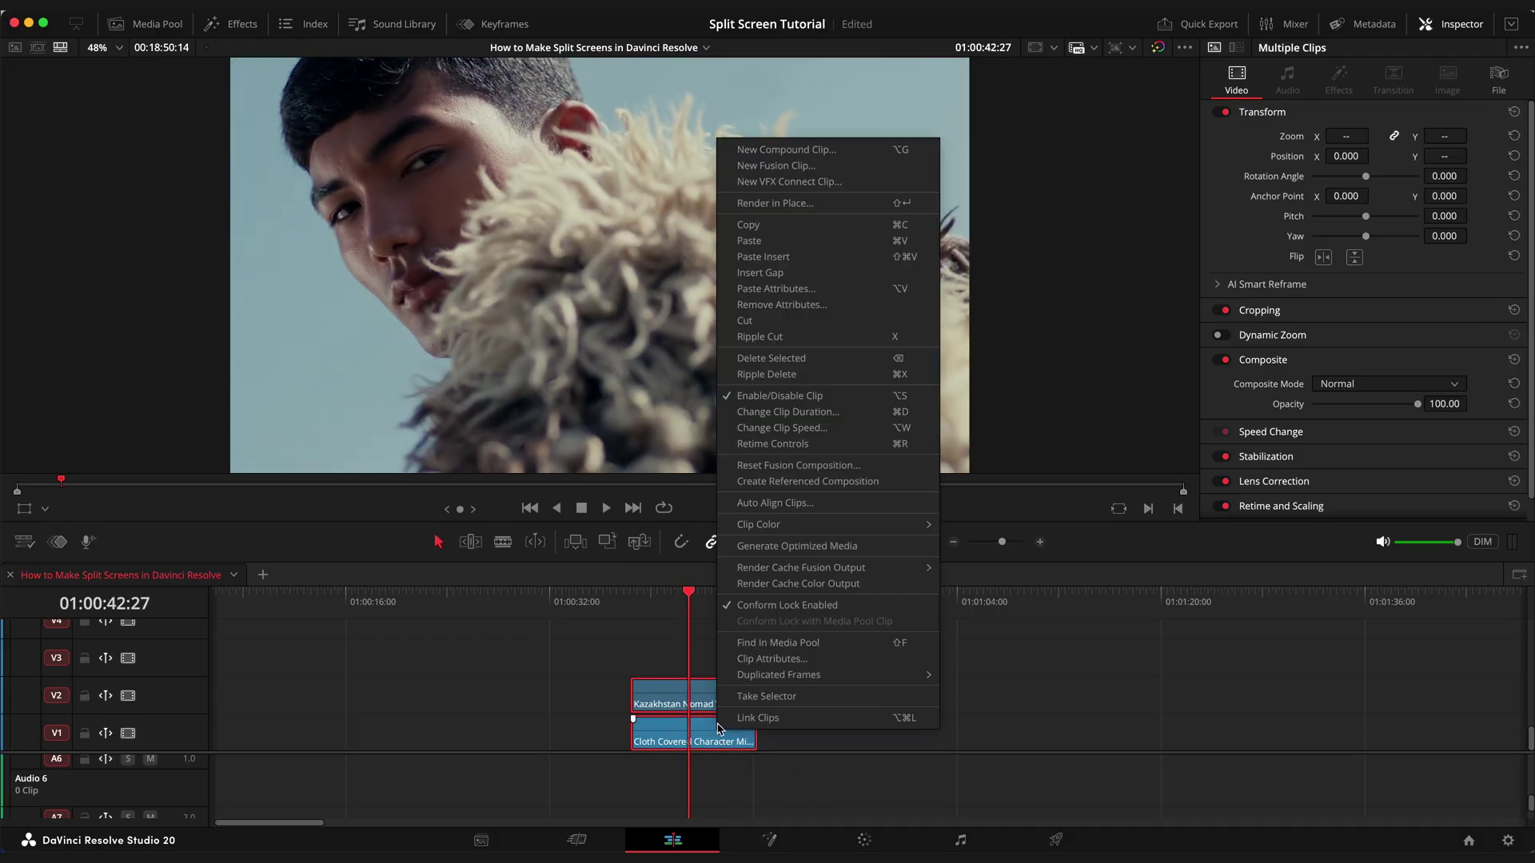
left_click(752, 166)
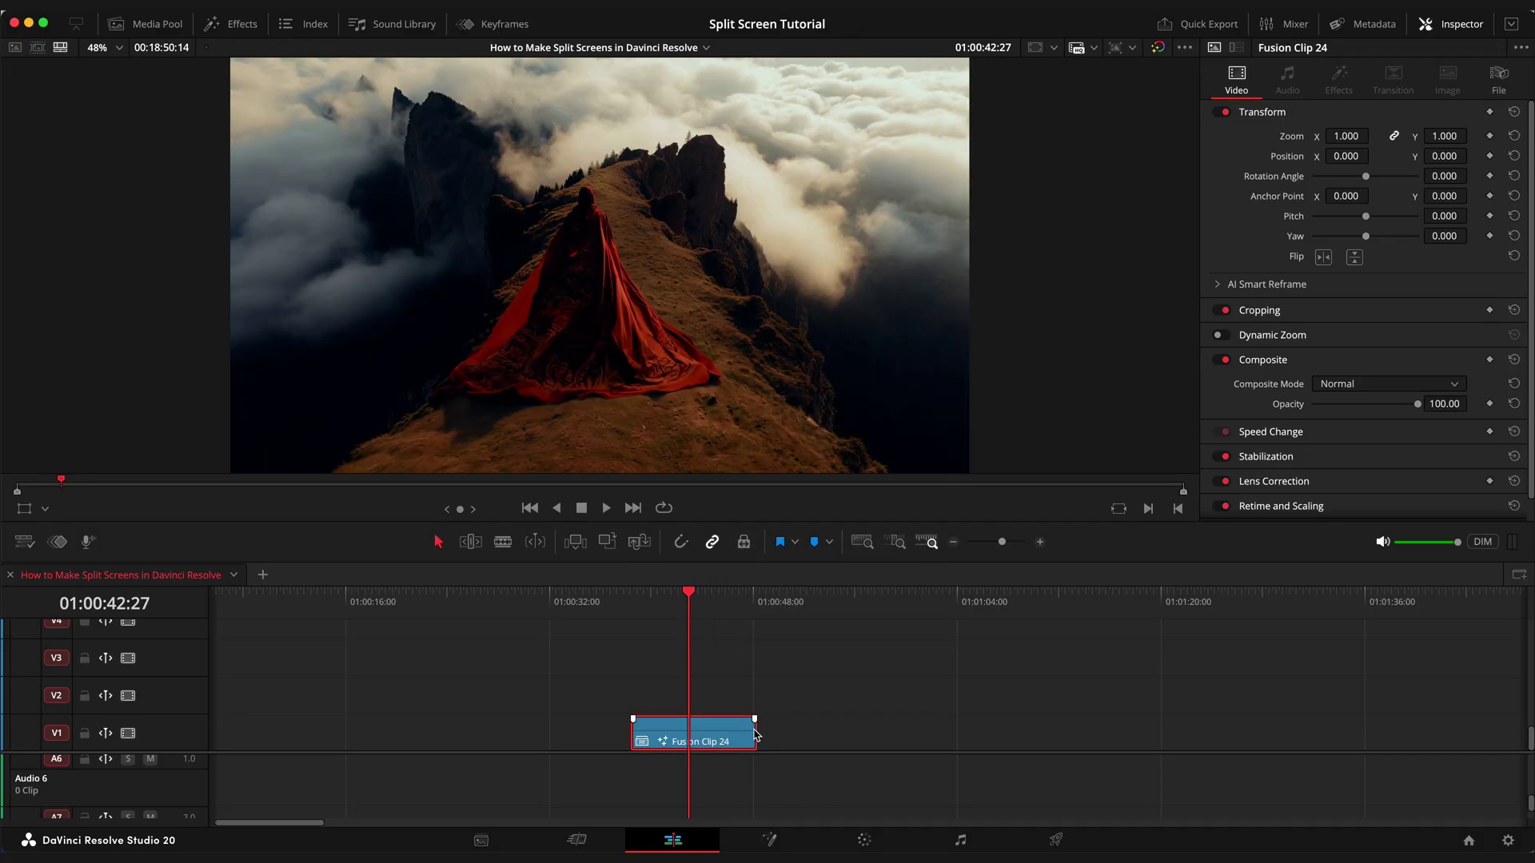
Step: Open the Fusion clip's composition, delete the Background1 node and spread MediaIn1 and MediaIn2 apart
left_click(769, 840)
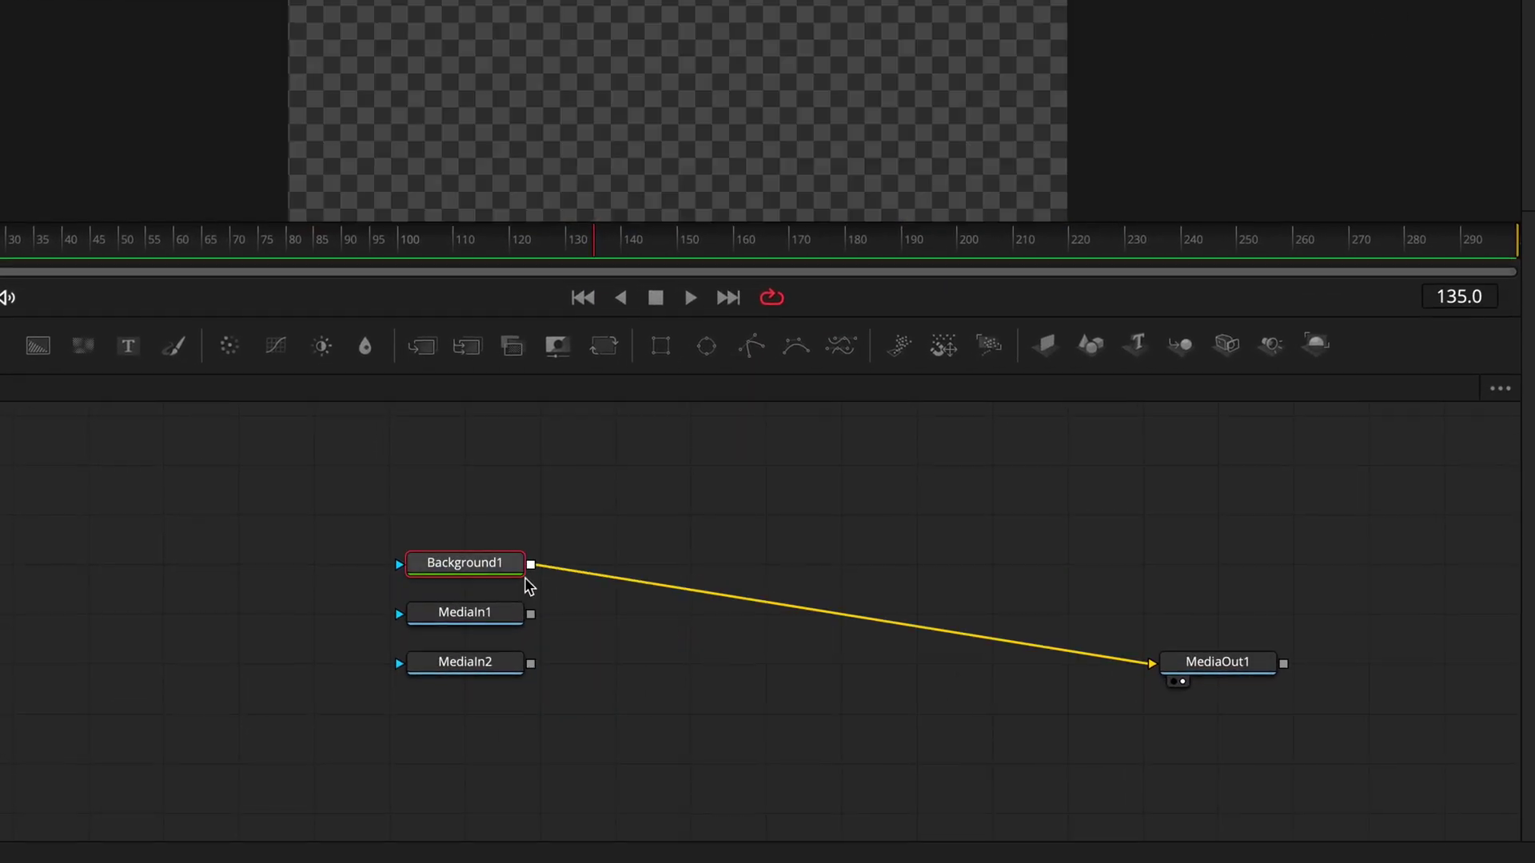
key("Delete")
left_click_drag(511, 613, 560, 499)
left_click_drag(499, 670, 816, 512)
Step: Add two chained Merge nodes before MediaOut1, with MediaIn1 as Merge1's background and MediaIn2 as Merge2's foreground
left_click_drag(421, 345, 807, 651)
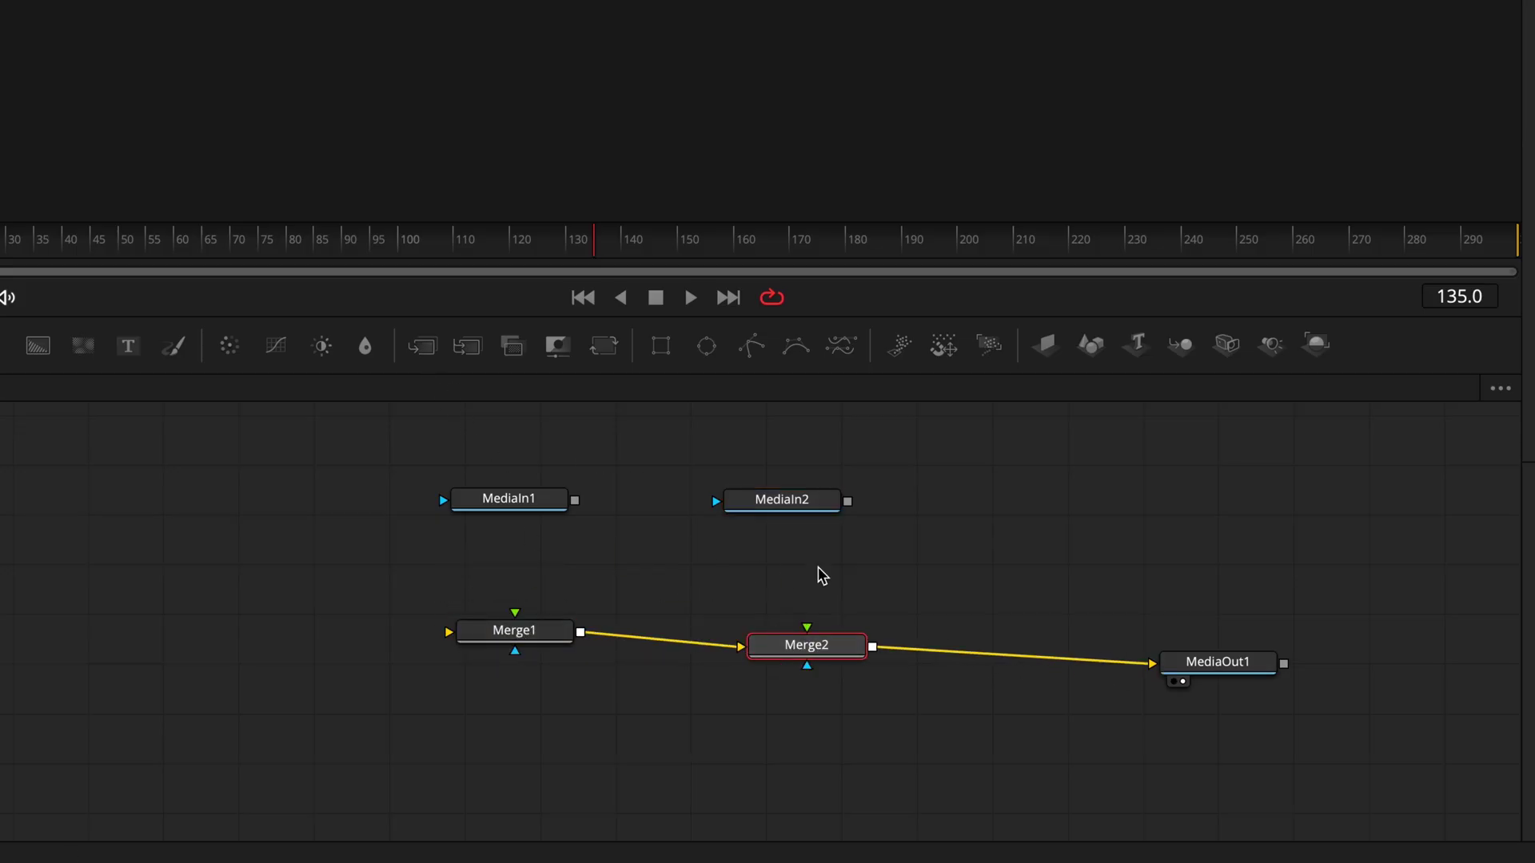
left_click_drag(566, 596, 548, 644)
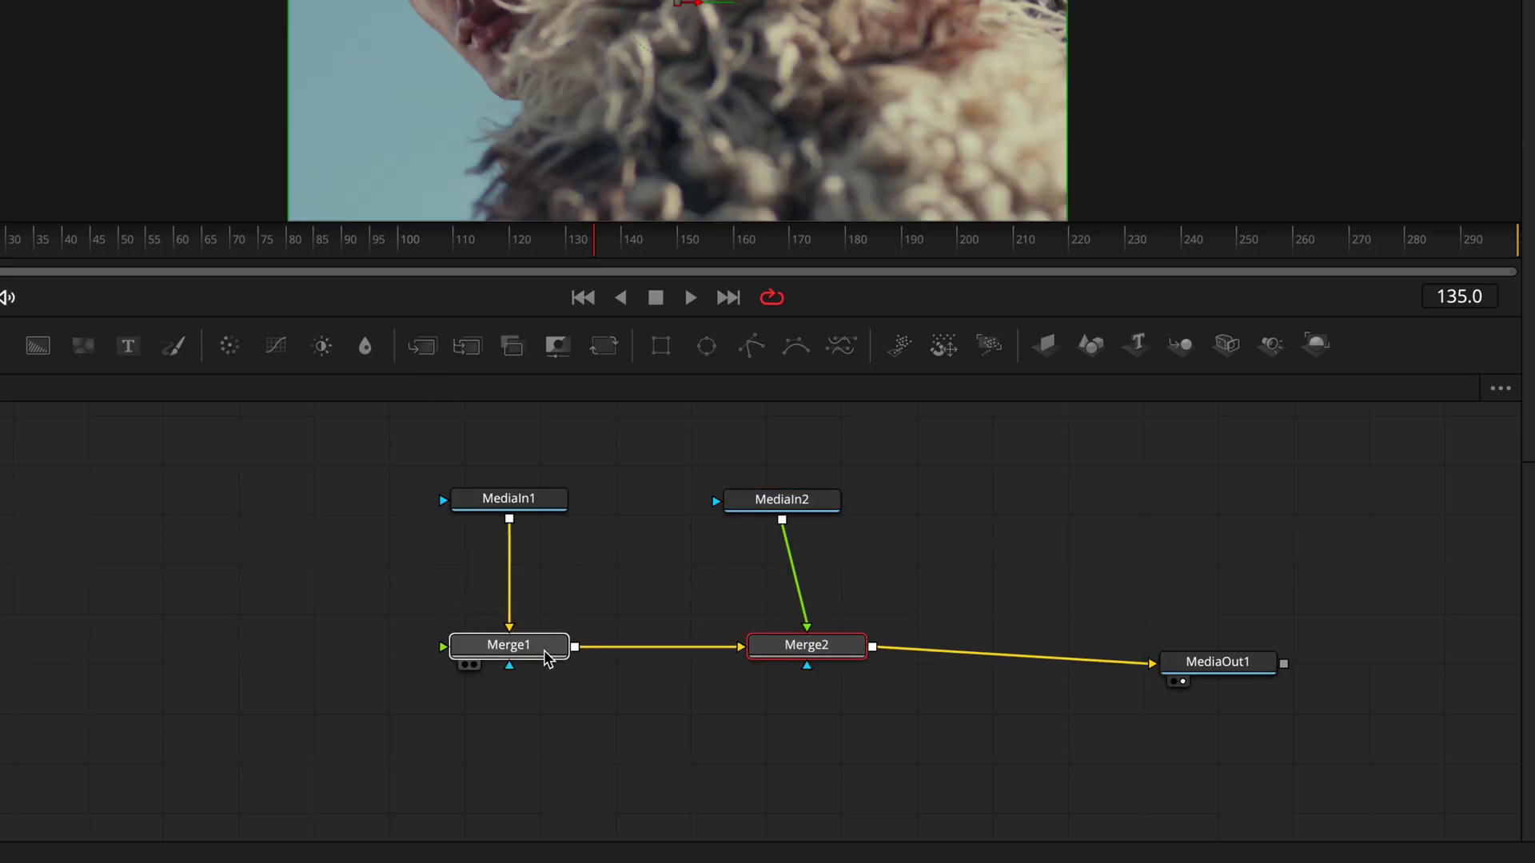
Step: Disable the MediaIn2 node and insert a Transform node between MediaIn1 and Merge1
left_click(794, 506)
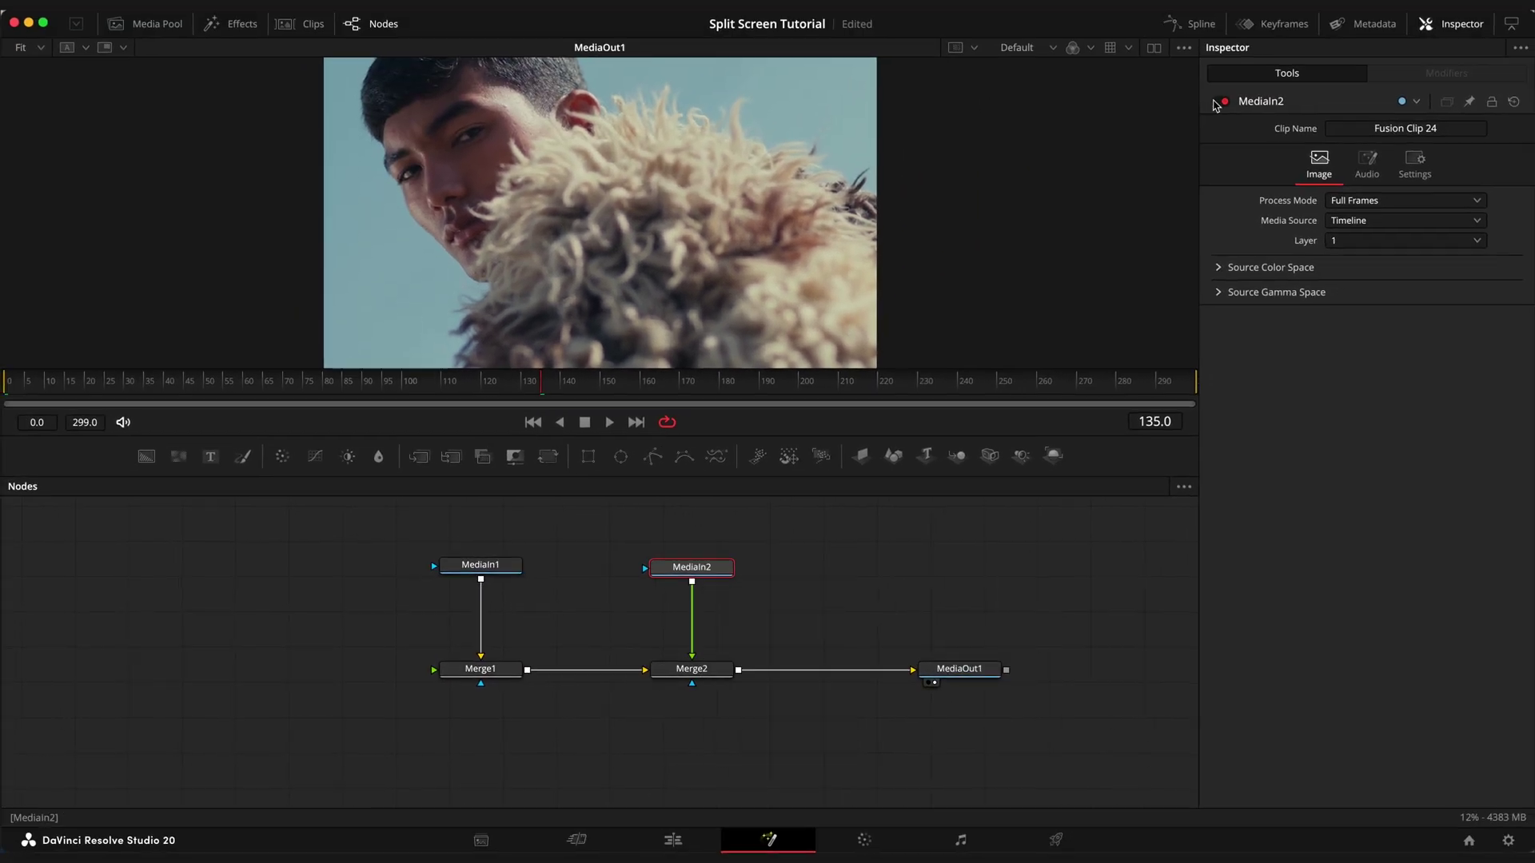
left_click(1268, 68)
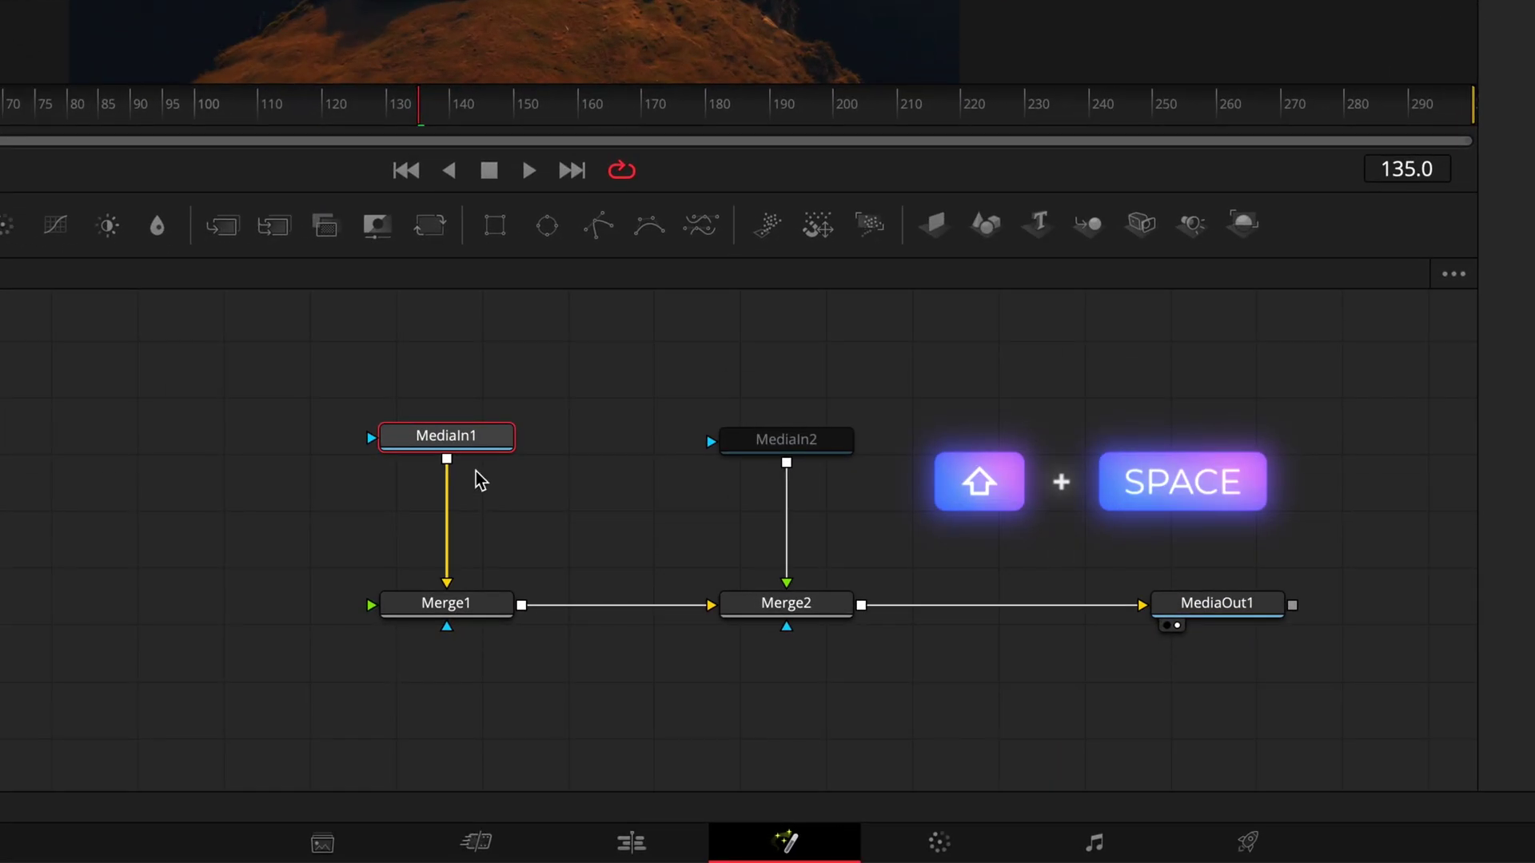
key("shift+space")
type("transfo")
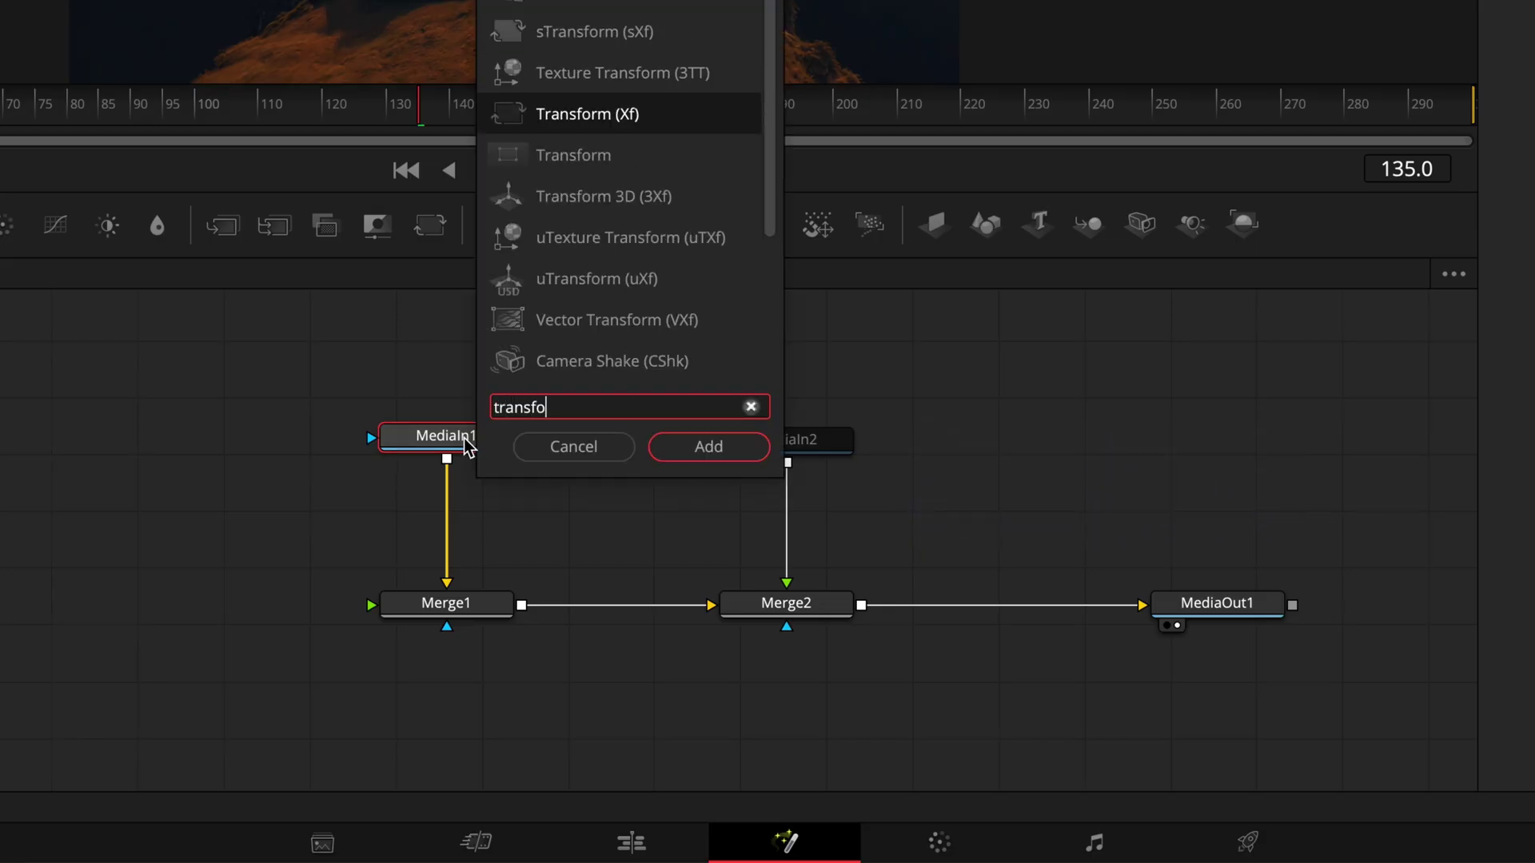
key("Return")
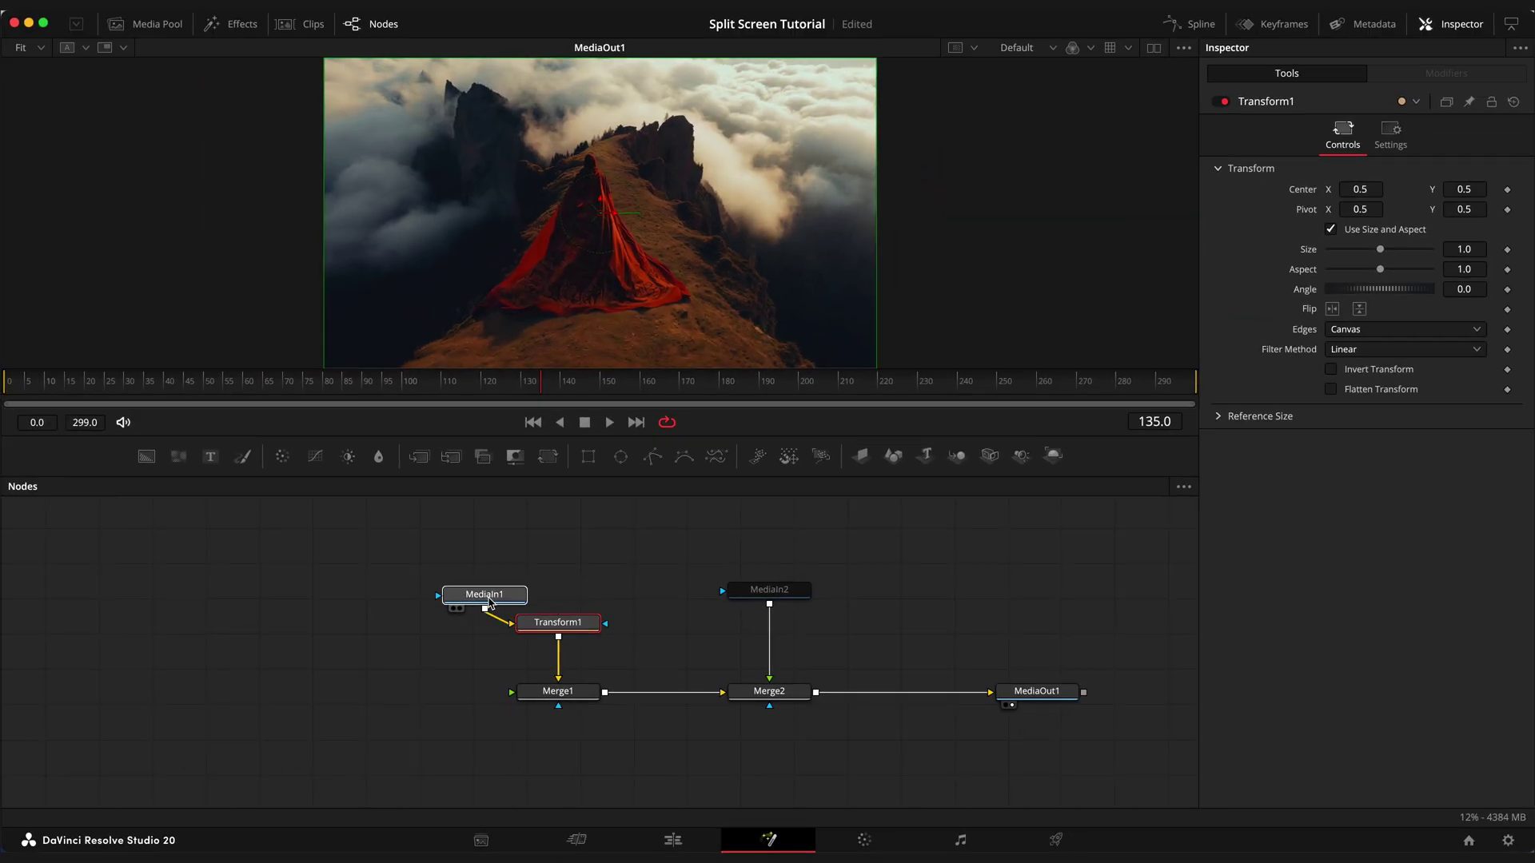
left_click(413, 628)
left_click(557, 622)
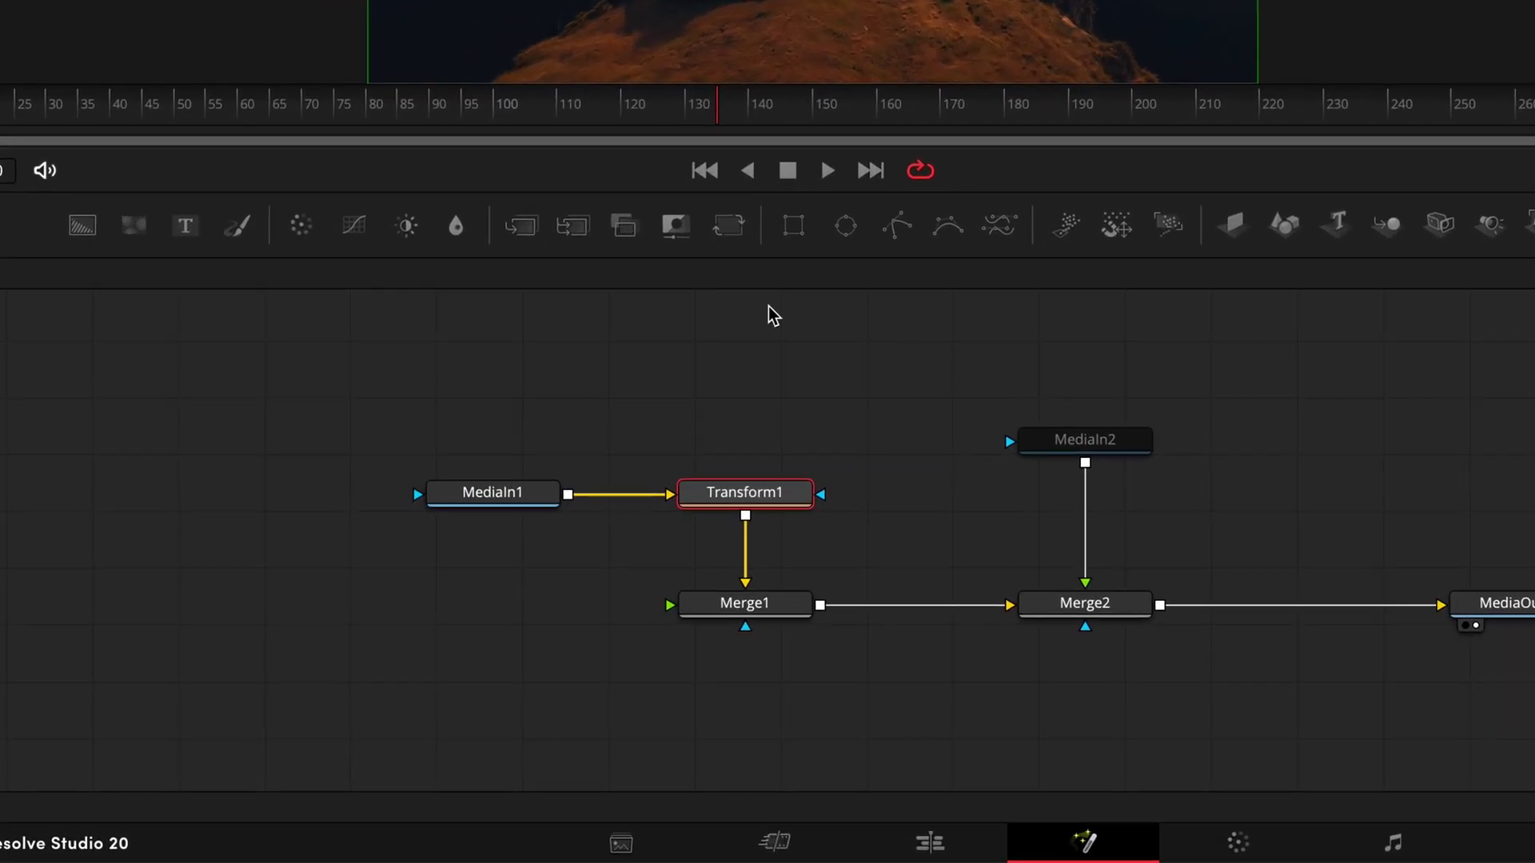
Step: Add a Rectangle mask to Transform1 and enable Multiply by Mask for that node
left_click(592, 453)
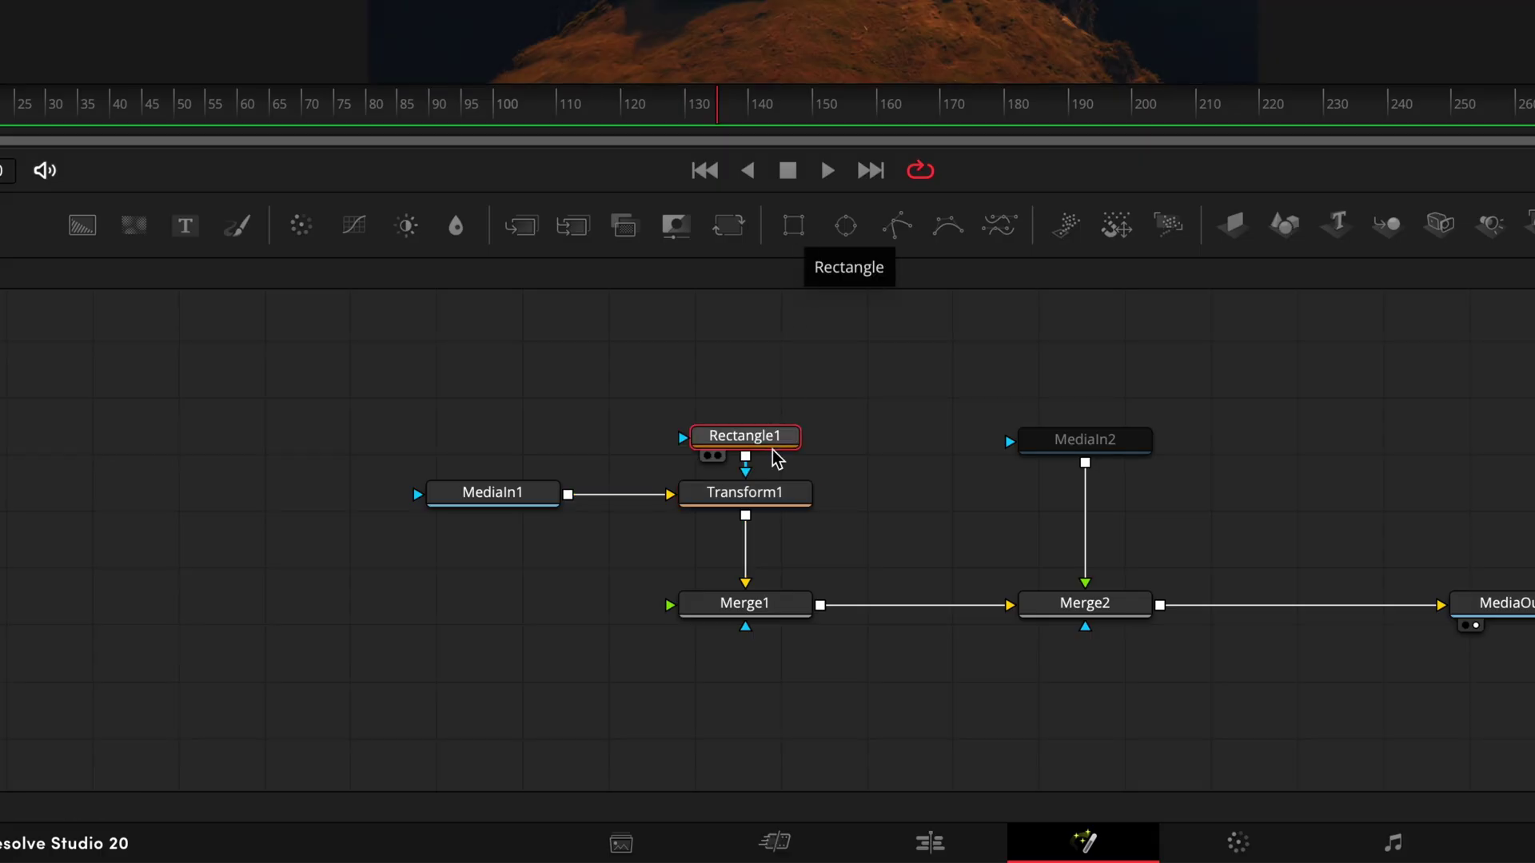
left_click(769, 500)
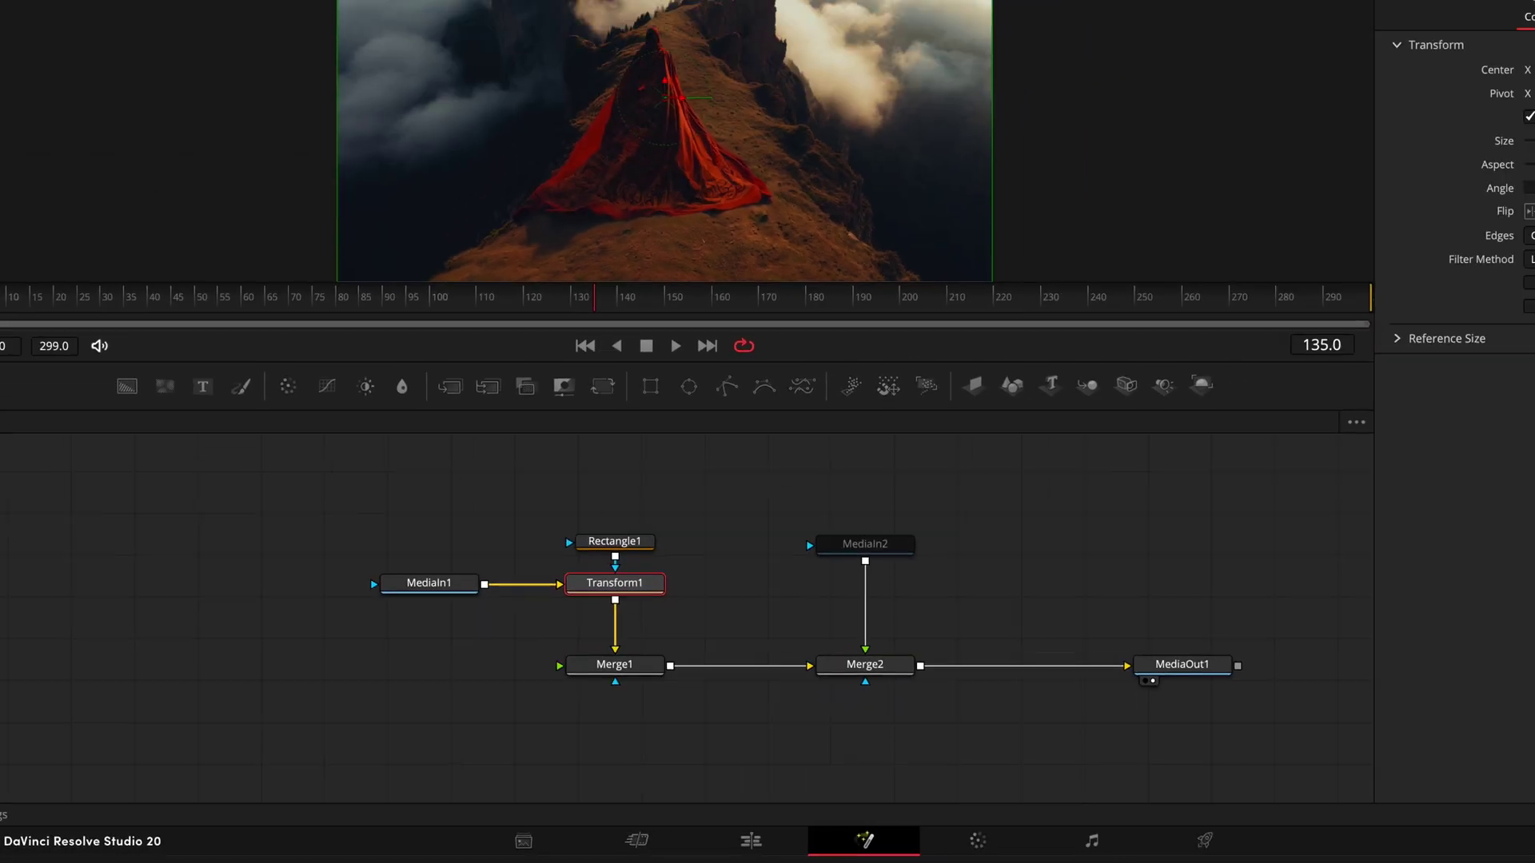
left_click(1388, 142)
left_click(1252, 328)
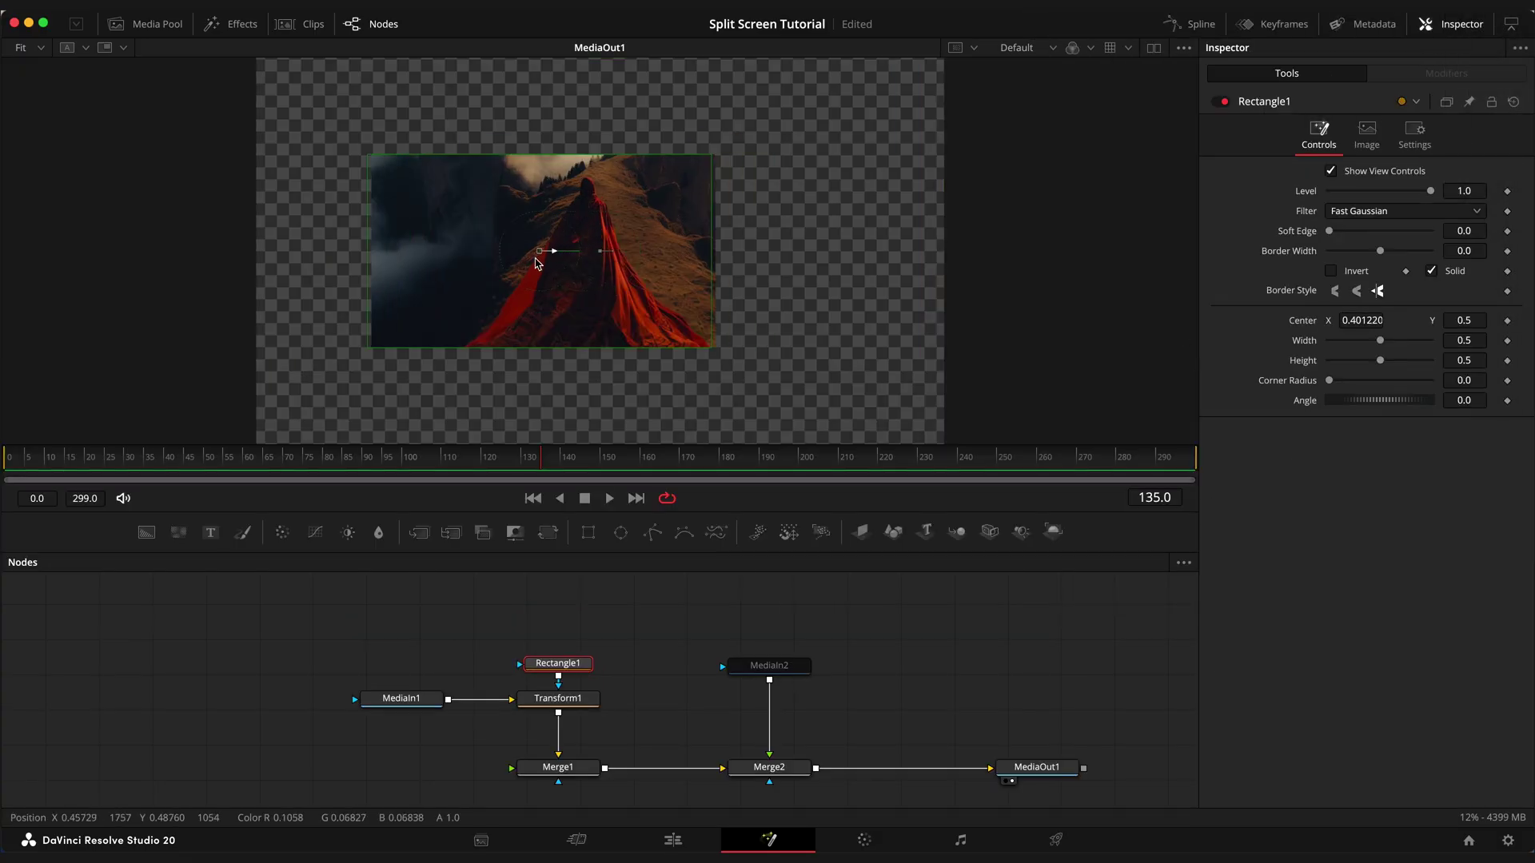
Step: Reshape Rectangle1 into a tall left-hand panel about 0.444 wide and 0.955 high, centred at X about 0.236, with a 0.126 corner radius
left_click_drag(544, 254, 460, 269)
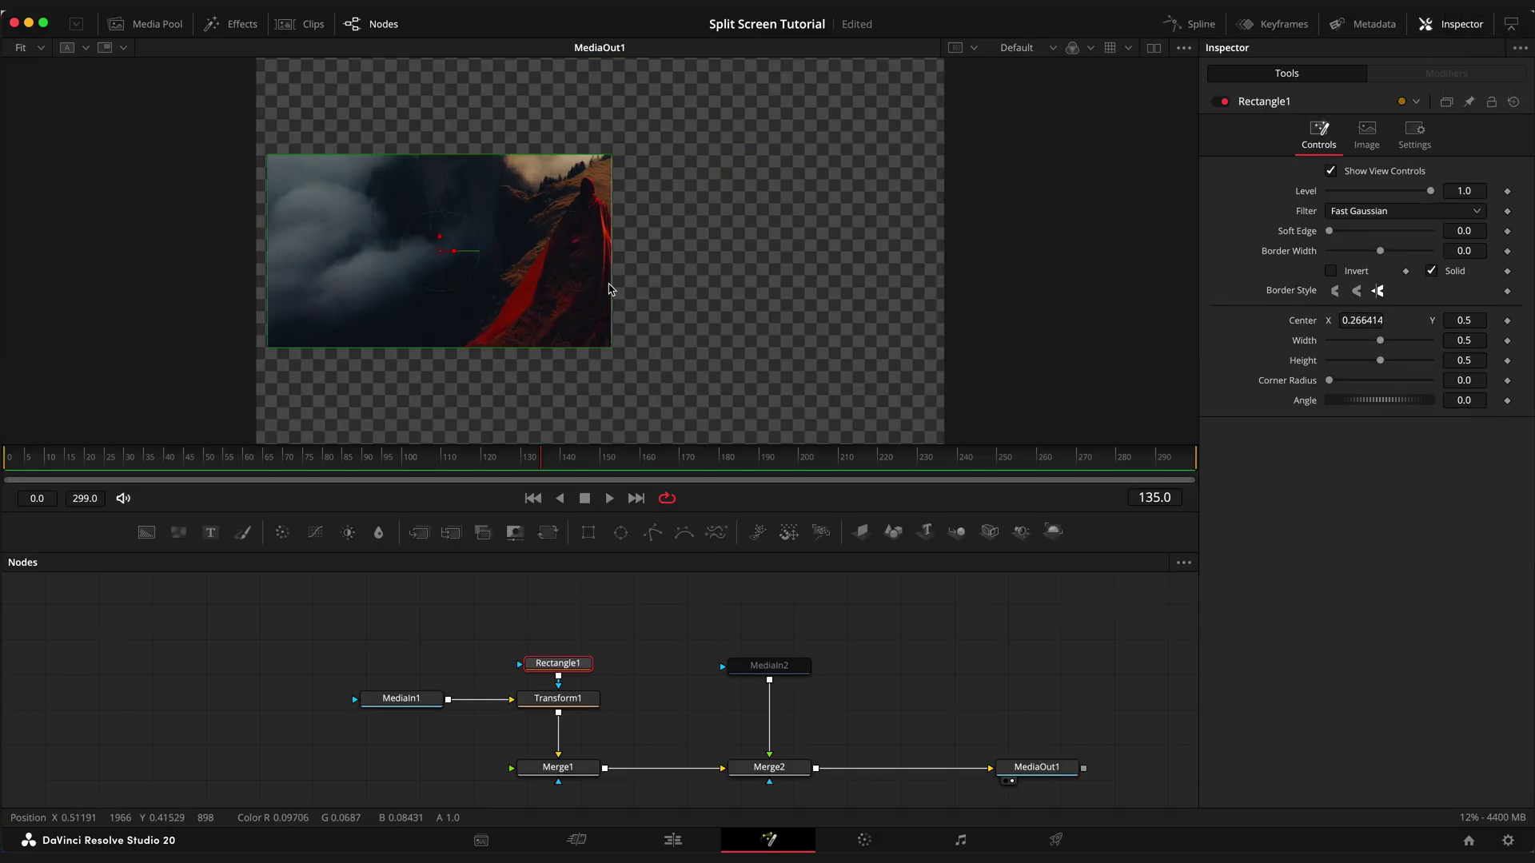
left_click_drag(610, 289, 428, 76)
scroll(452, 252, "down", 2)
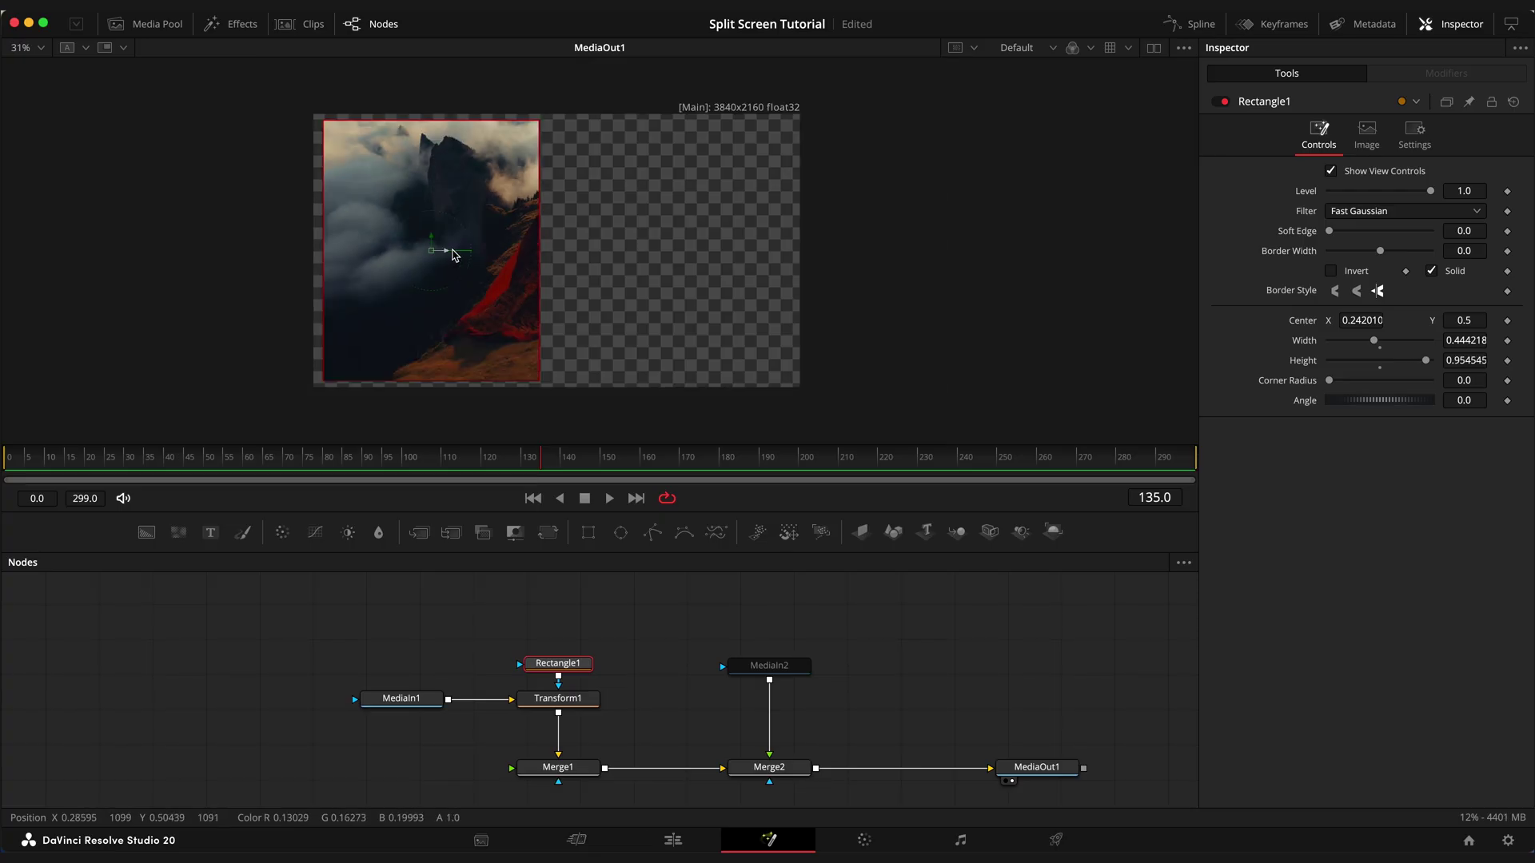
scroll(452, 254, "up", 2)
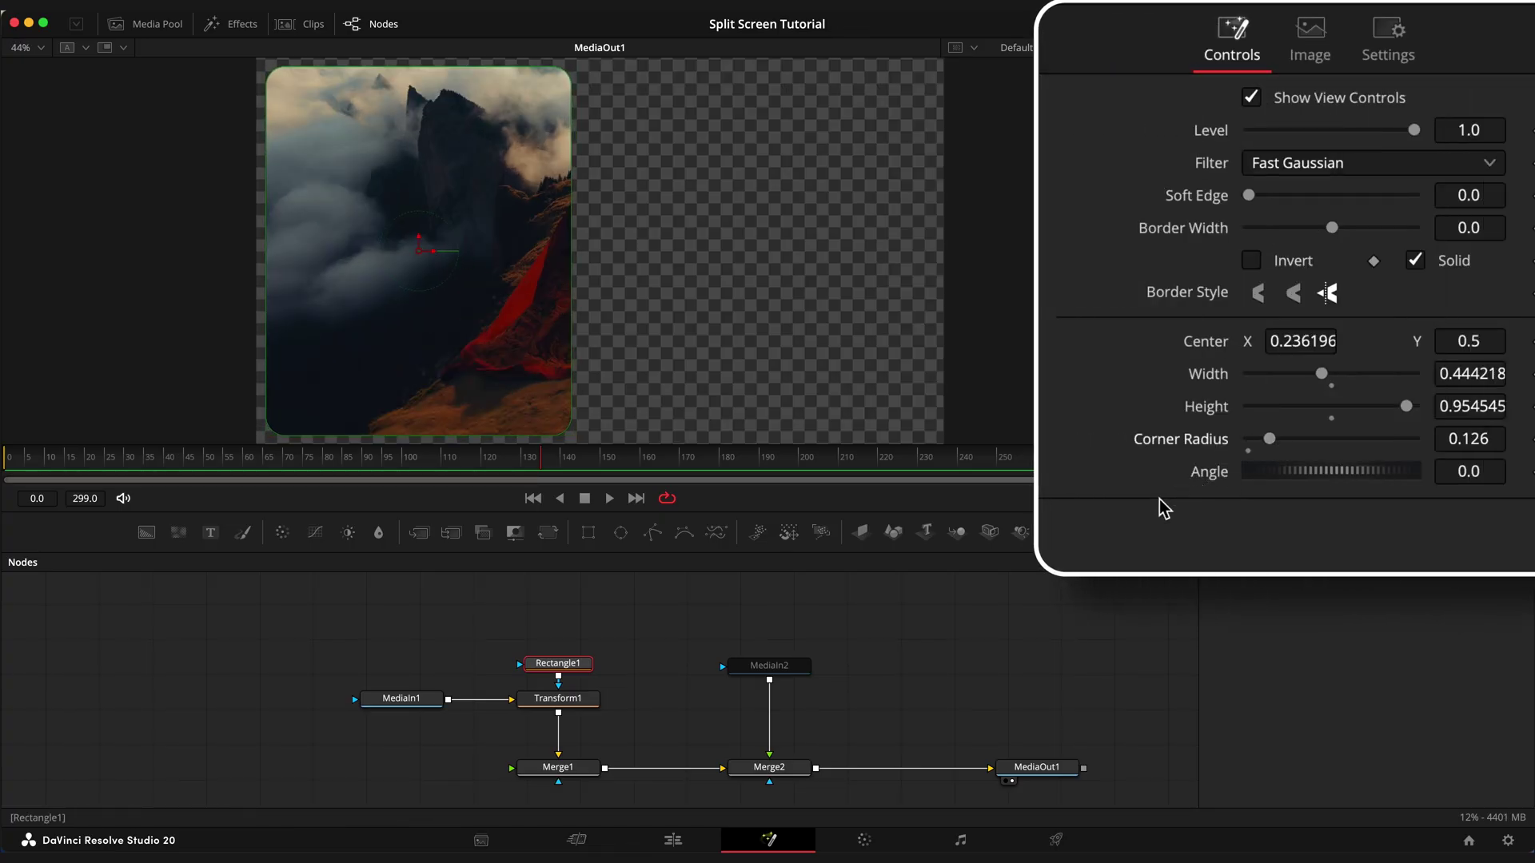
Step: Re-enable MediaIn2 and insert a Transform node between it and Merge2, leaving space between the nodes
left_click(772, 671)
key("1")
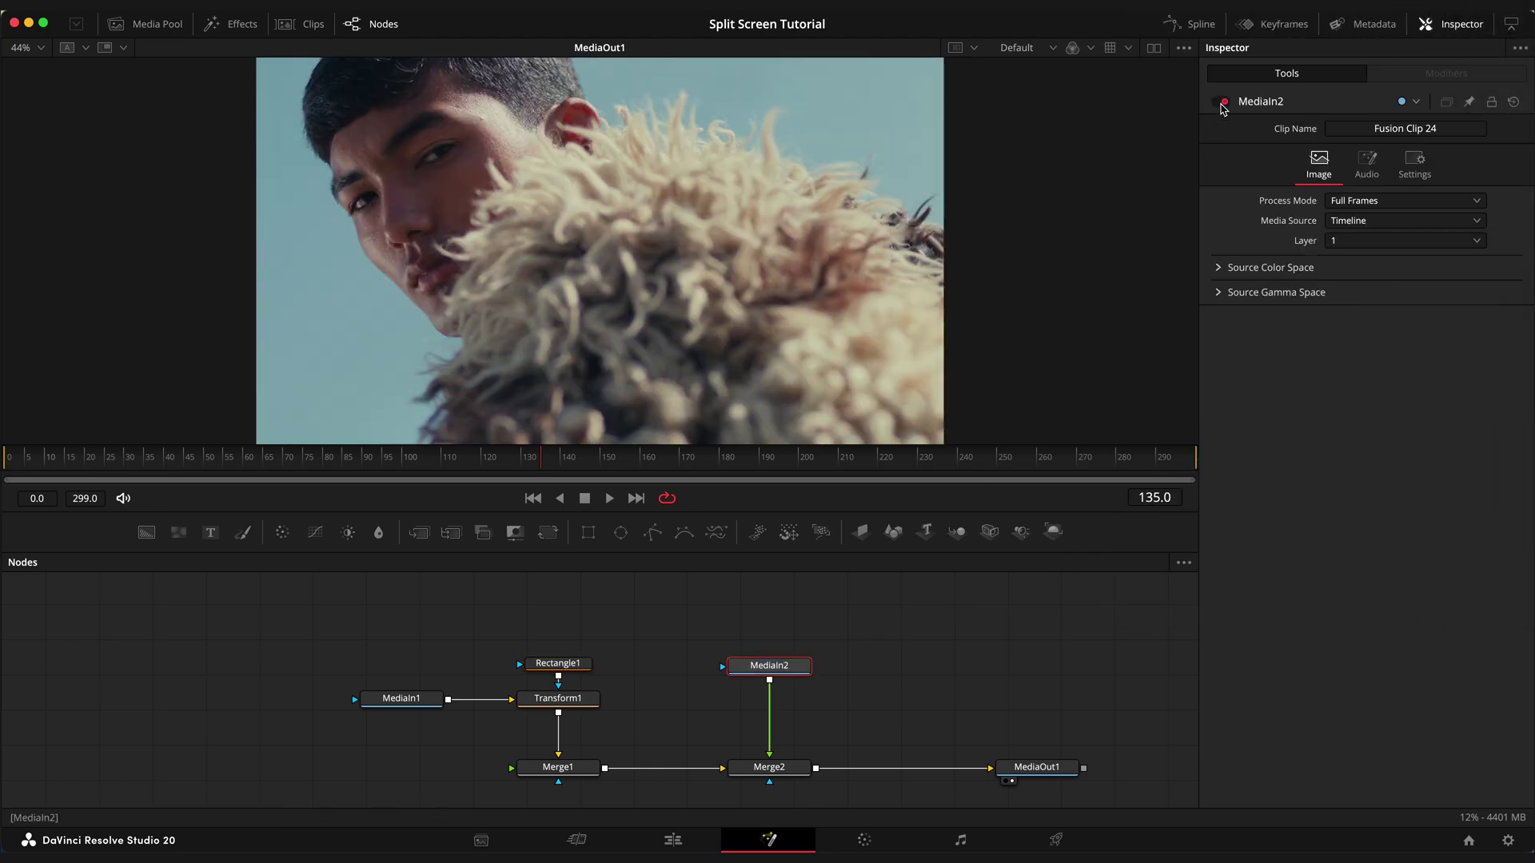
key("shift+space")
type("transf")
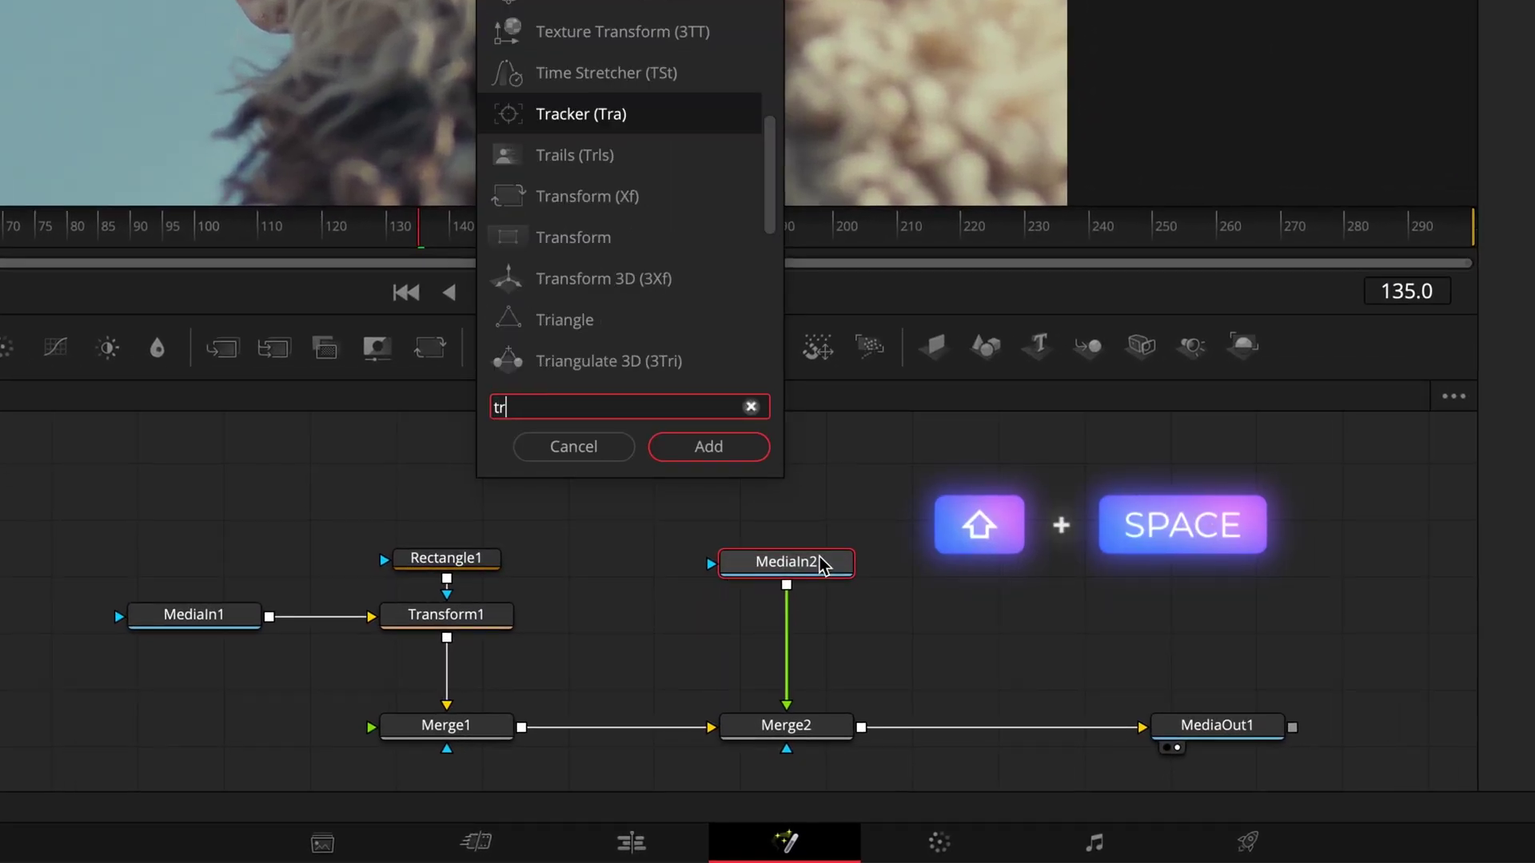
key("Return")
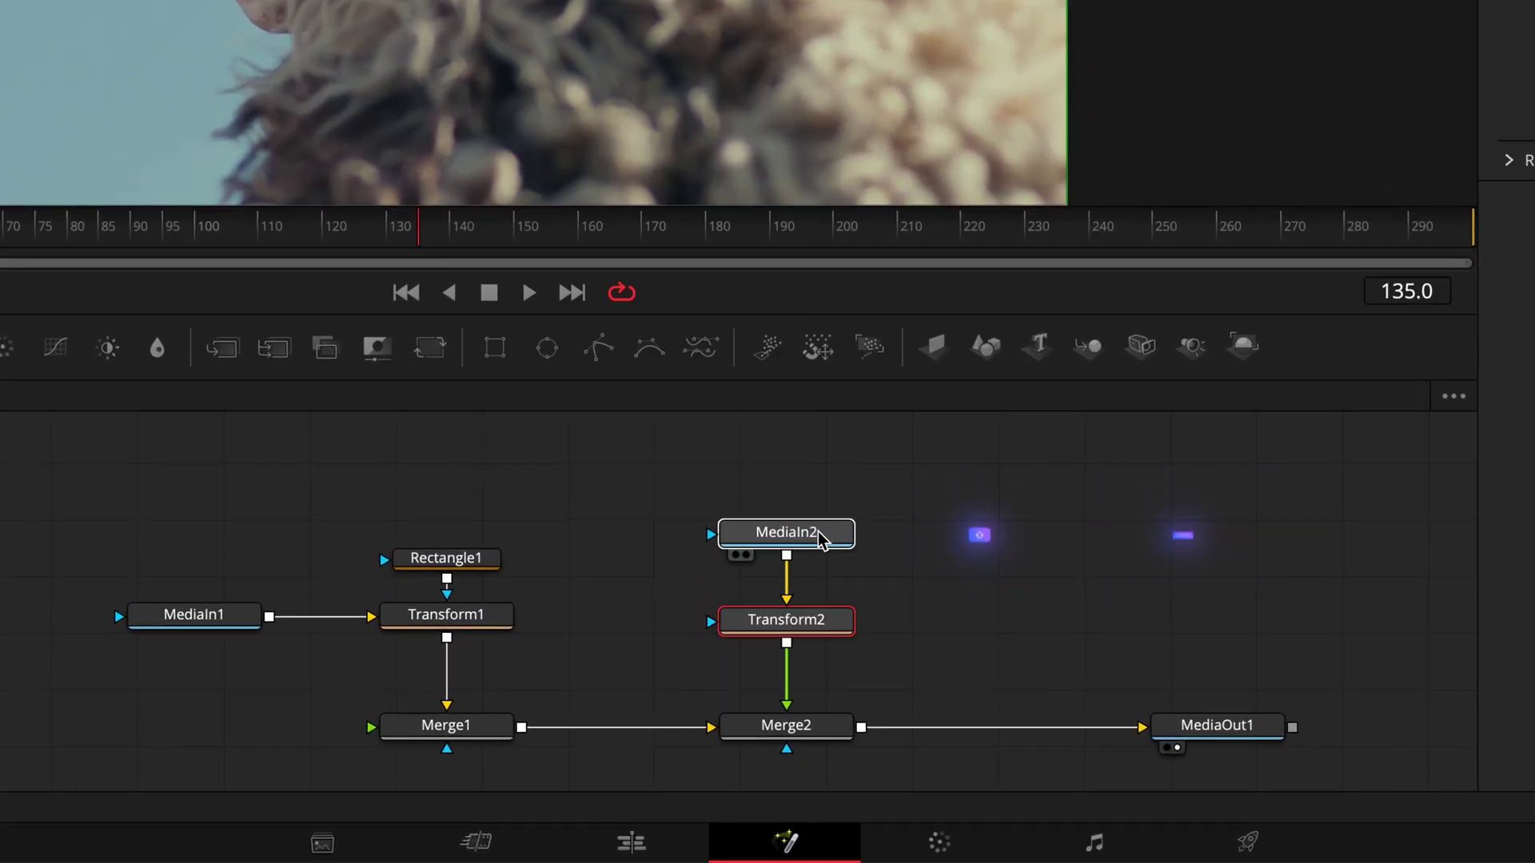
left_click_drag(821, 540, 821, 518)
Step: Duplicate the Rectangle1 mask onto Transform2 and enable Multiply by Mask for Transform2
left_click(812, 623)
key("super+c")
left_click(469, 563)
key("super+v")
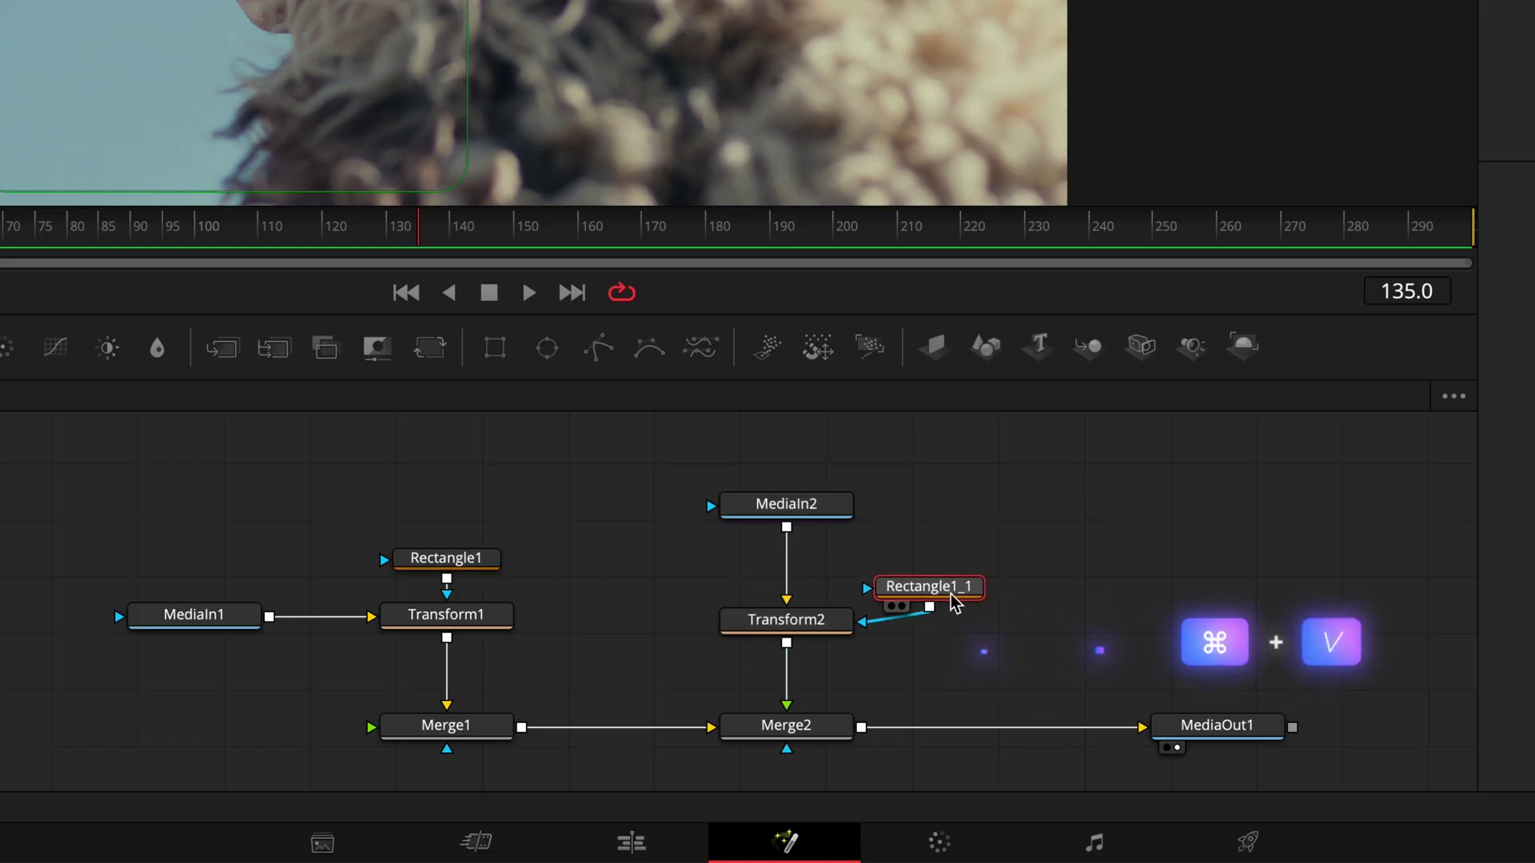
left_click(983, 631)
left_click(821, 625)
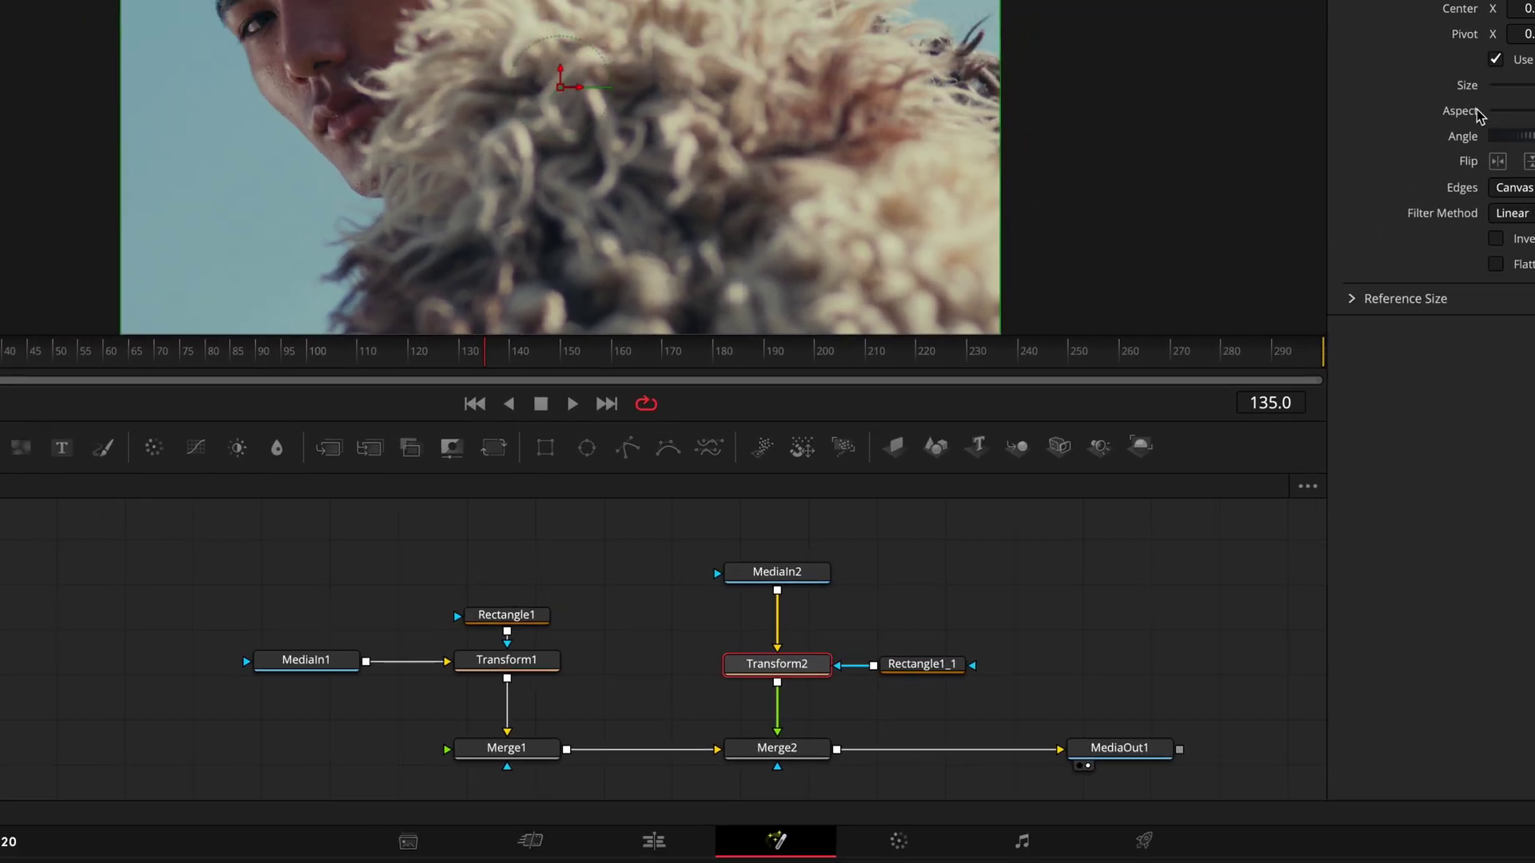
left_click(1415, 117)
left_click(1350, 239)
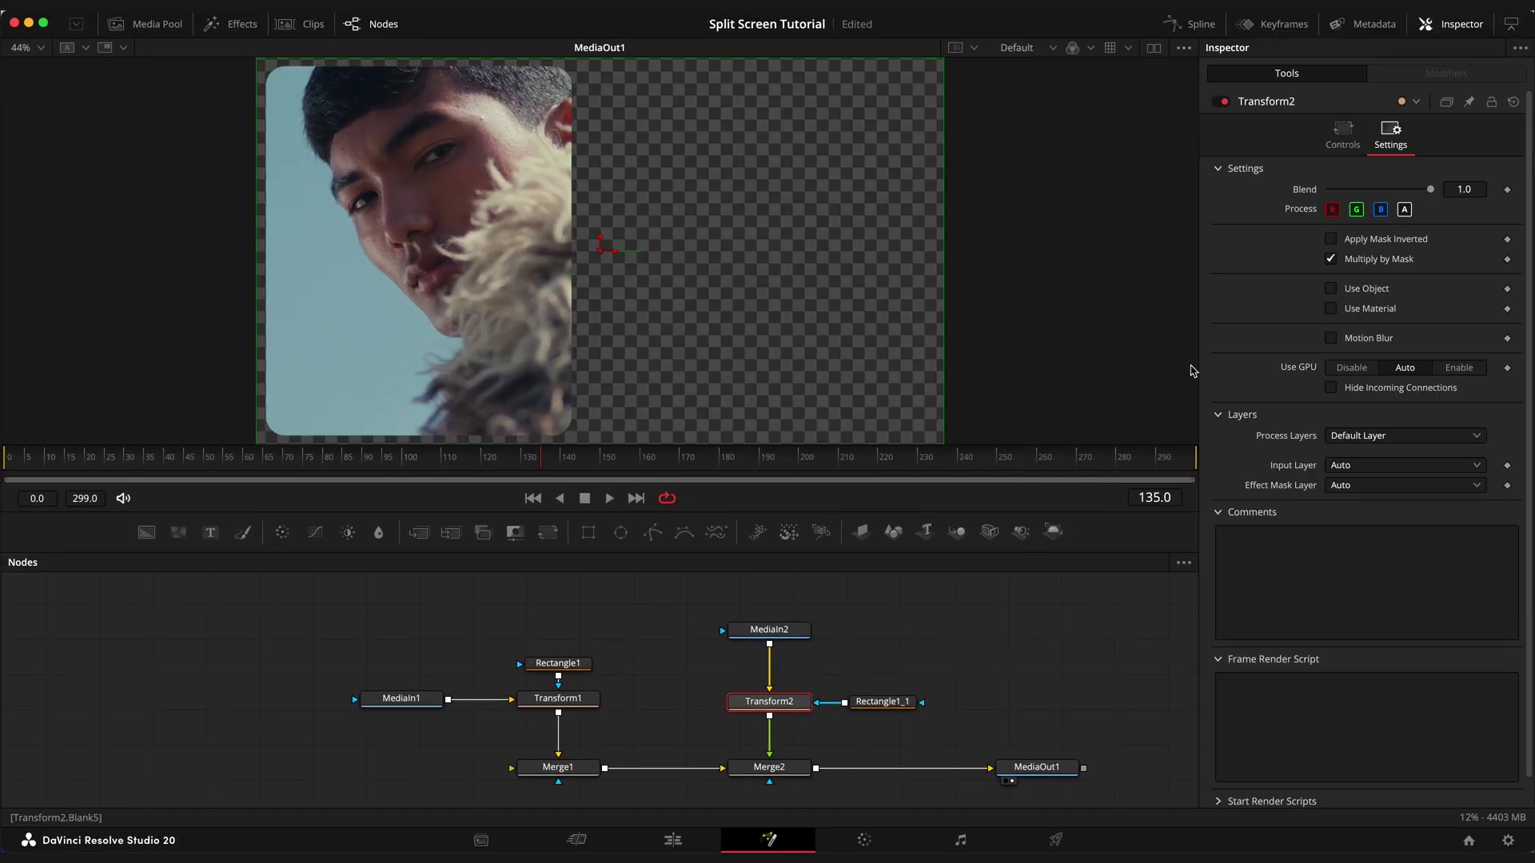
Step: Shift the duplicated rectangle mask to the right half at center X about 0.747 and widen it to about 0.478
left_click(891, 707)
left_click_drag(1267, 344, 1471, 344)
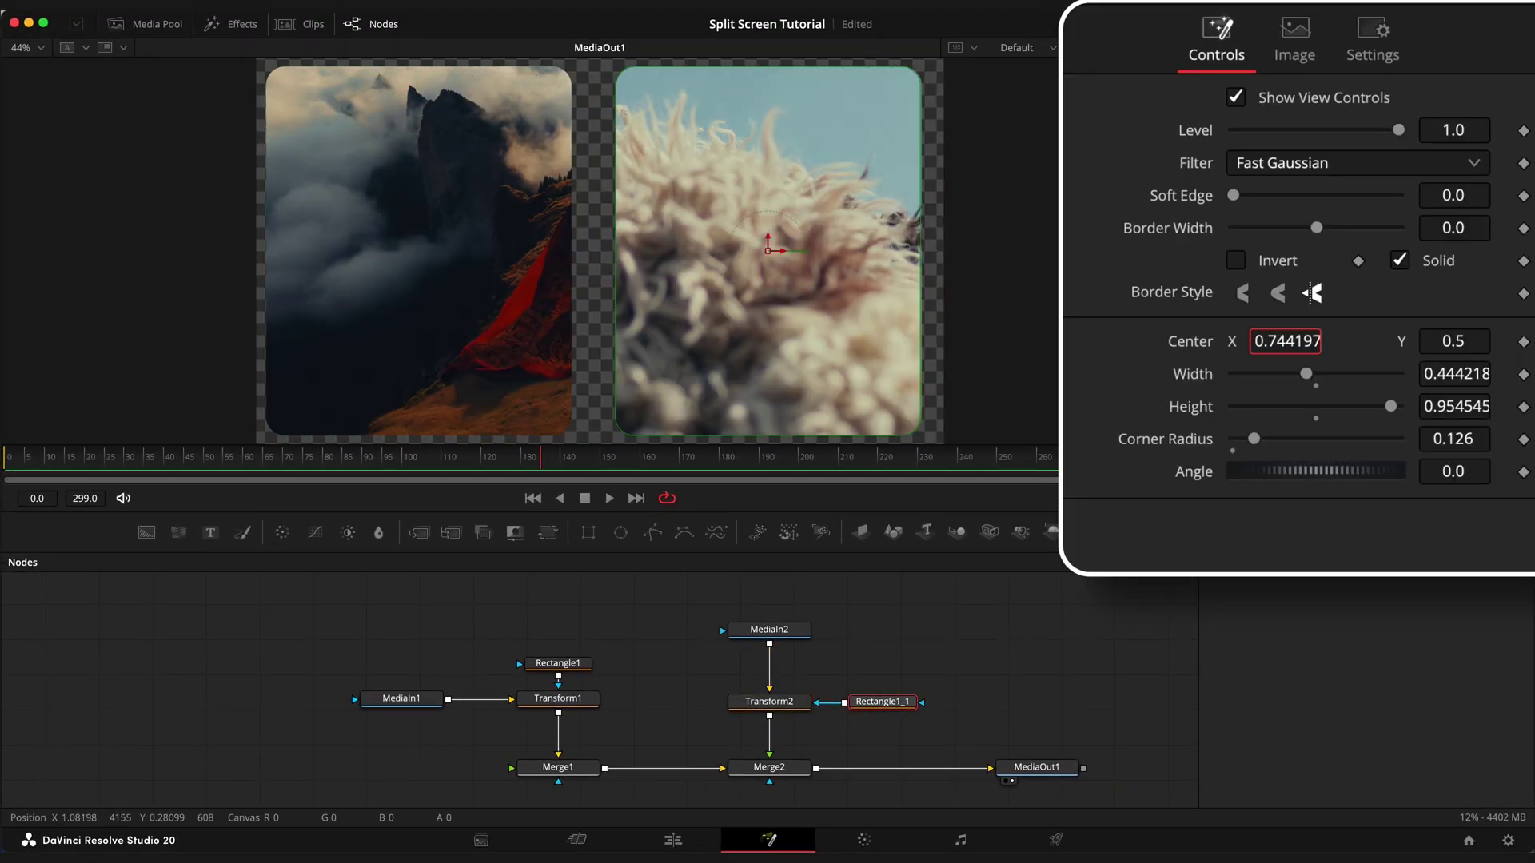
left_click_drag(1286, 342, 1284, 341)
left_click_drag(1454, 373, 1476, 373)
Step: Widen Rectangle1 to 0.48 and set its center X to about 0.251 to match the other panel
left_click(557, 663)
left_click_drag(1306, 373, 1312, 374)
left_click_drag(1285, 342, 1297, 341)
Step: Adjust Transform2's center so the man's face is framed inside the right panel
left_click(865, 704)
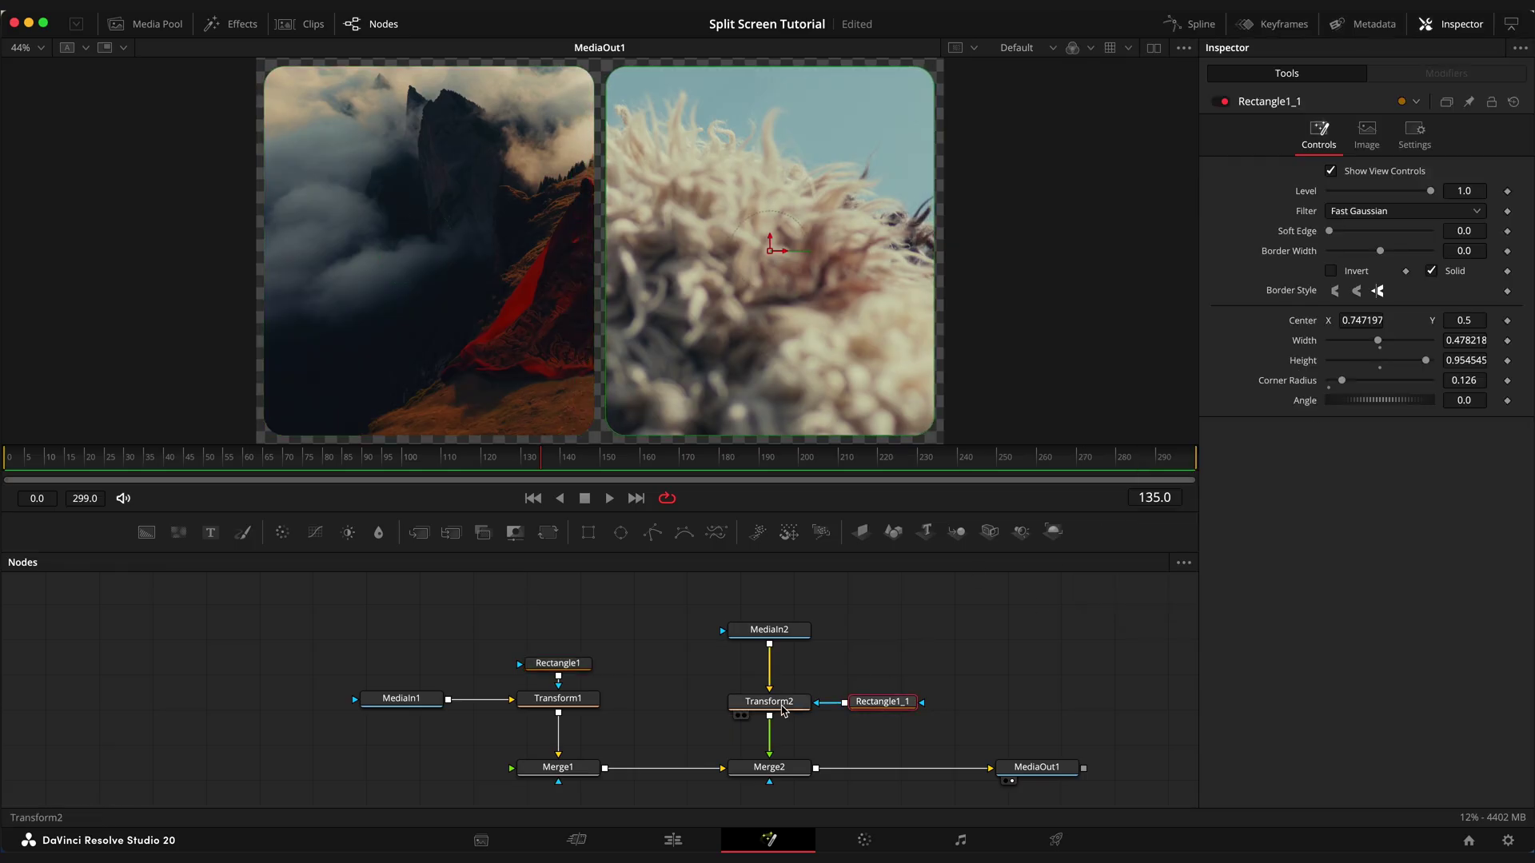
left_click(782, 705)
left_click(1254, 138)
mouse_move(1300, 206)
left_mouse_down()
mouse_move(1399, 206)
mouse_move(1295, 216)
left_mouse_up()
left_click_drag(1481, 214, 1393, 242)
Step: Set Transform1's center X to 0.292 so the red-caped figure is framed inside the left panel
left_click(568, 703)
left_click(1259, 137)
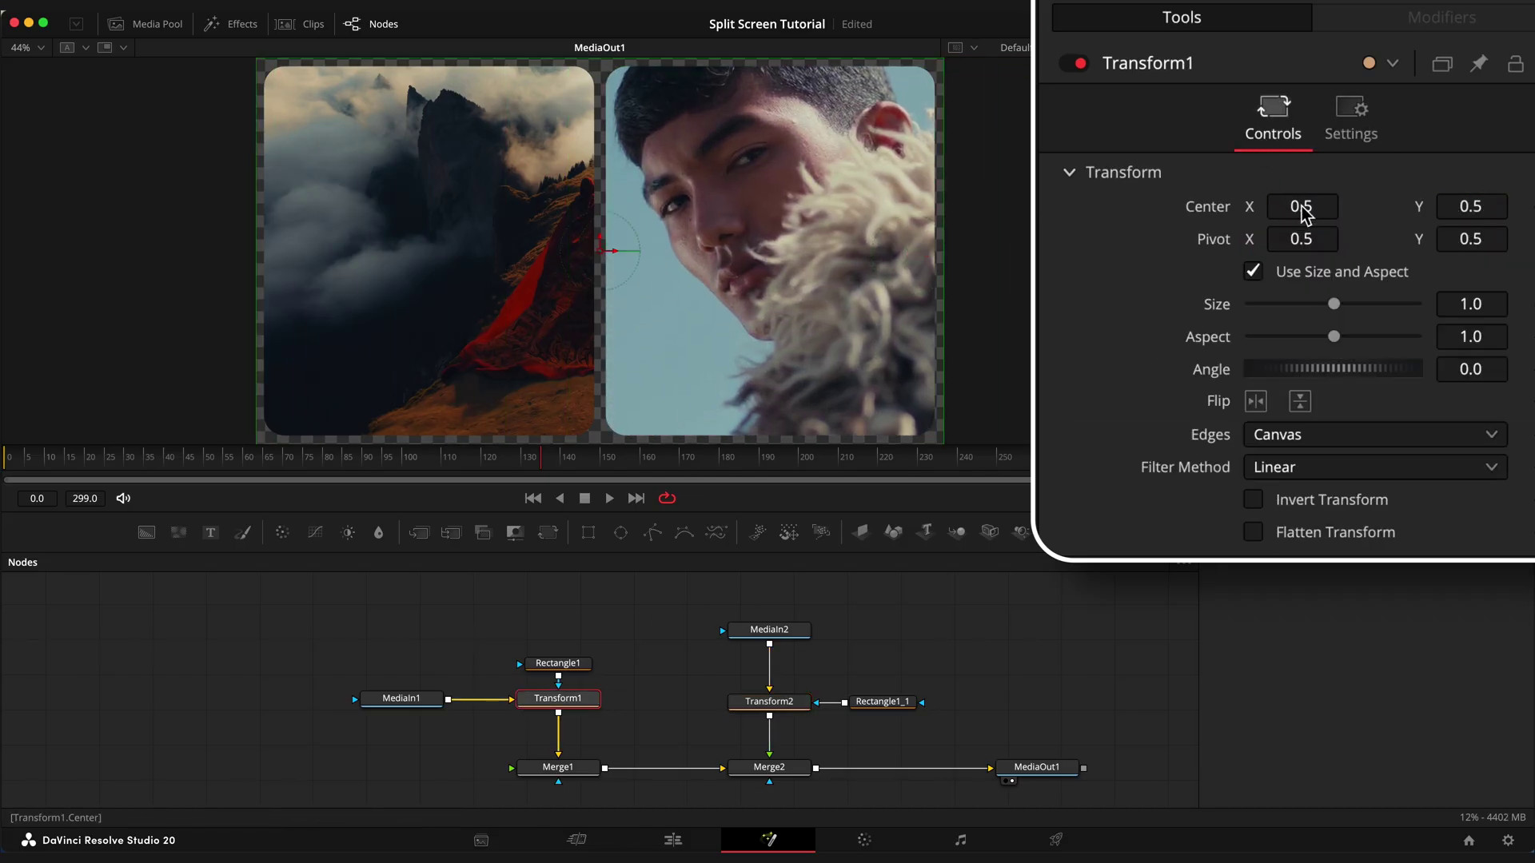
left_click_drag(1304, 207, 1353, 195)
left_click(1351, 128)
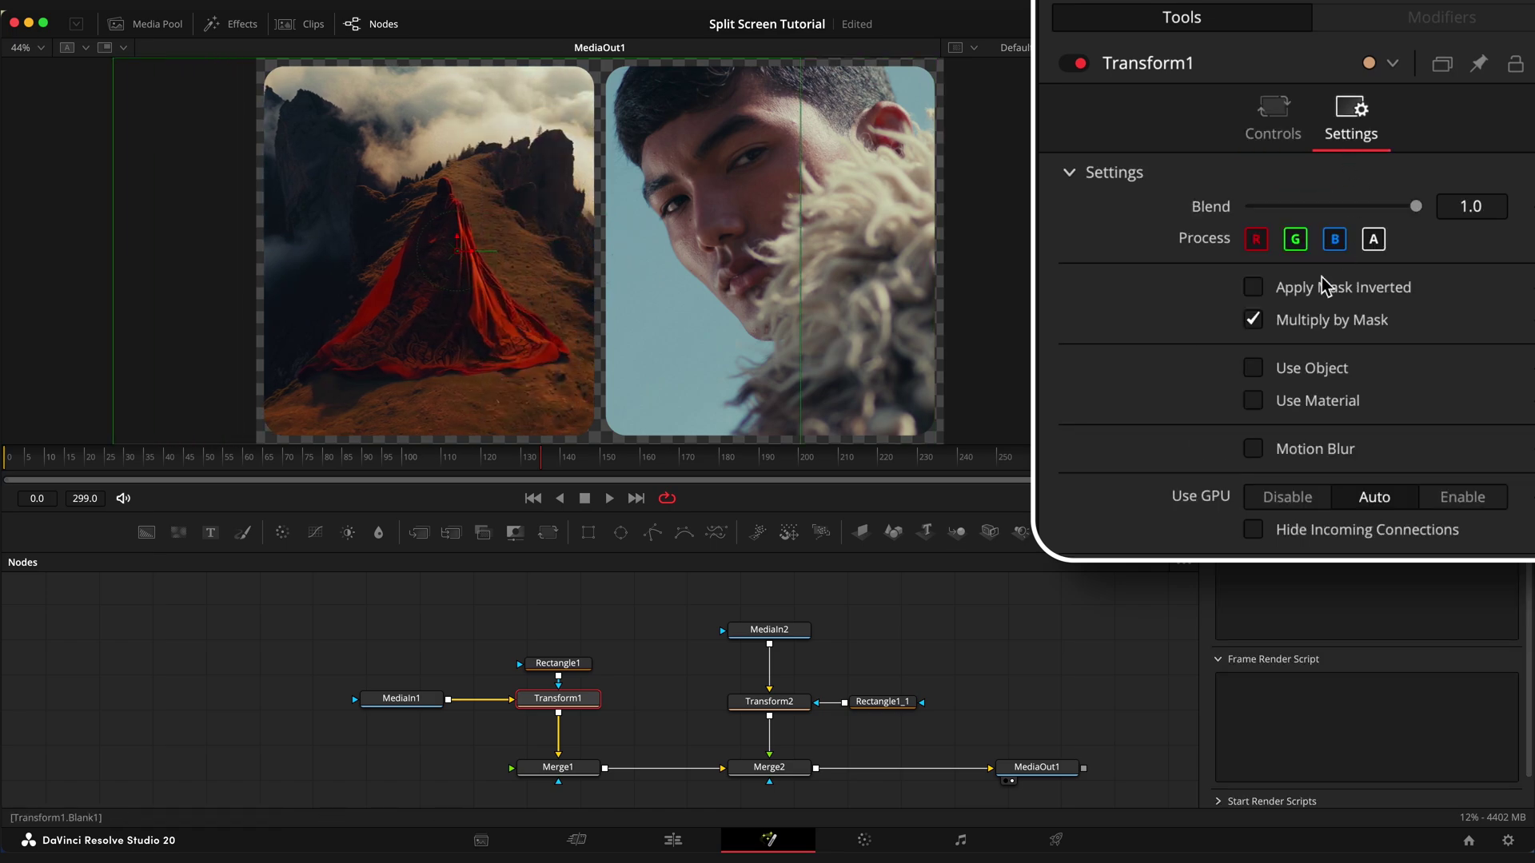
left_click(1267, 132)
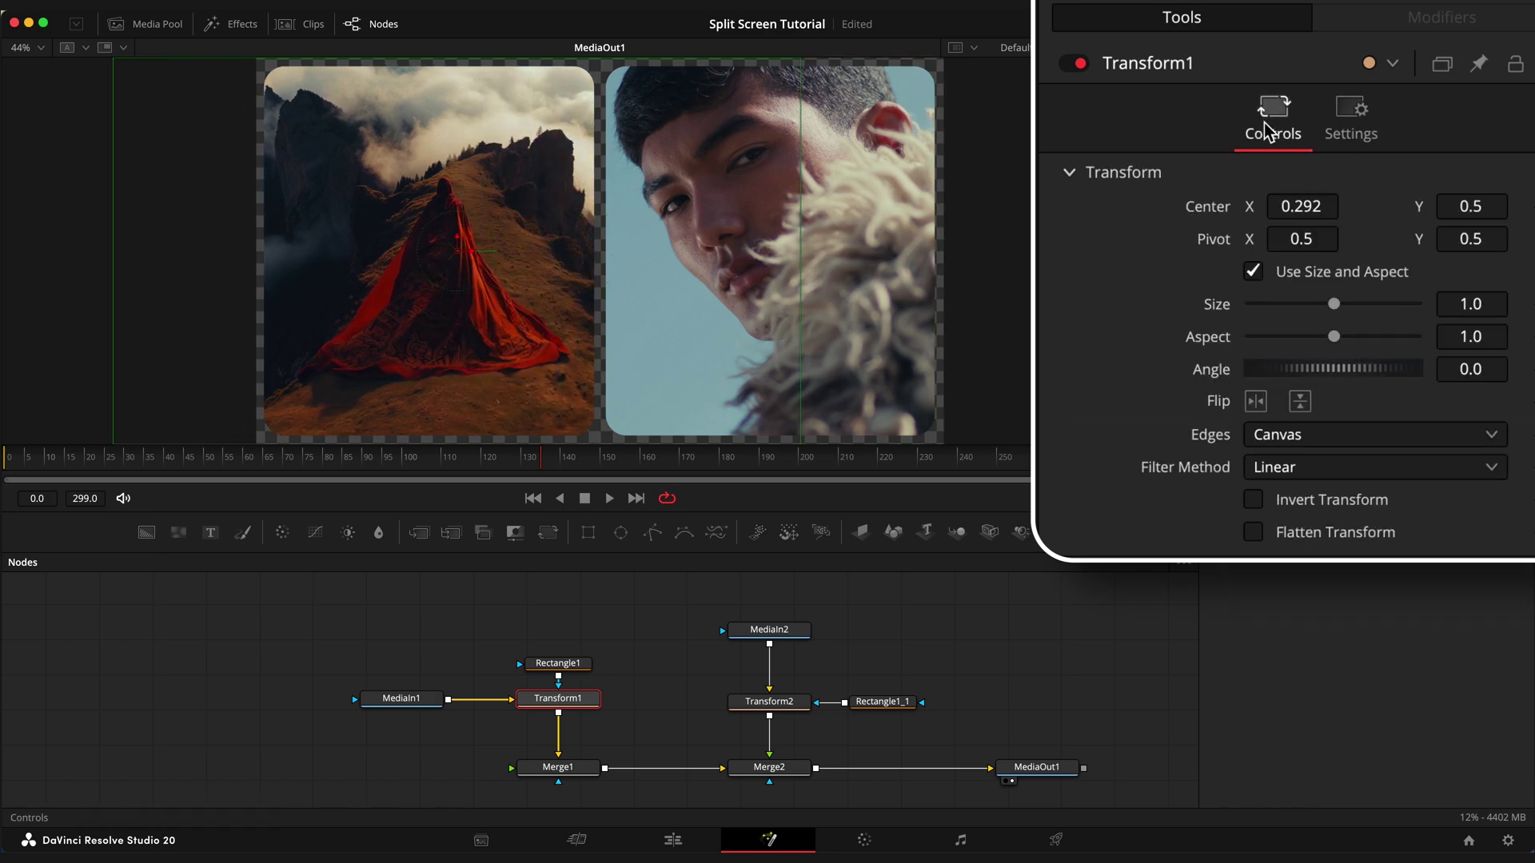
Step: Go to frame 24 and move the Rectangle1 node farther above Transform1 in the node graph
left_click_drag(68, 464, 103, 471)
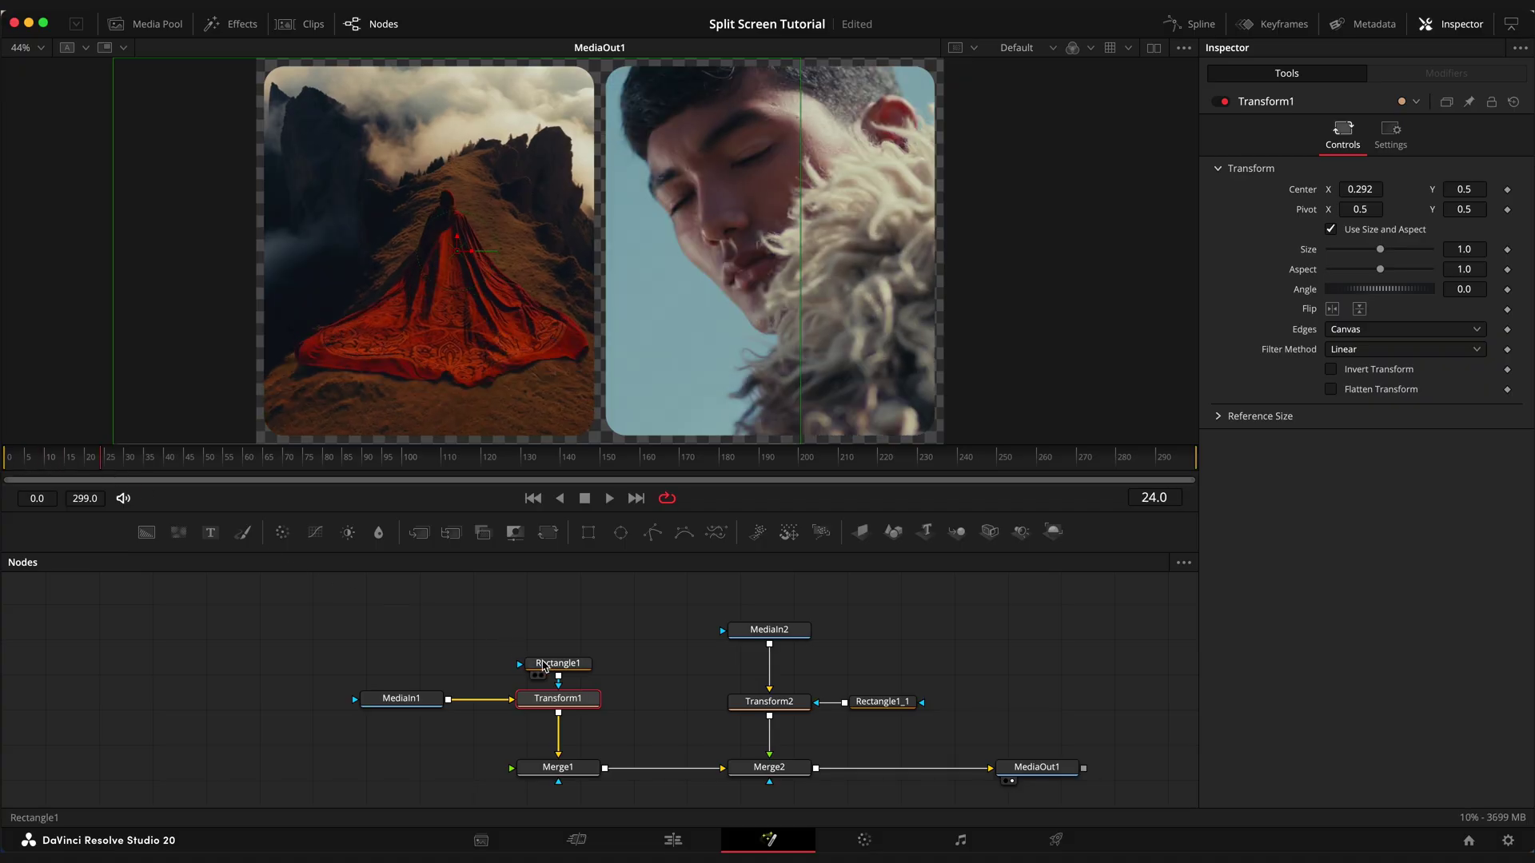
left_click_drag(565, 636, 565, 619)
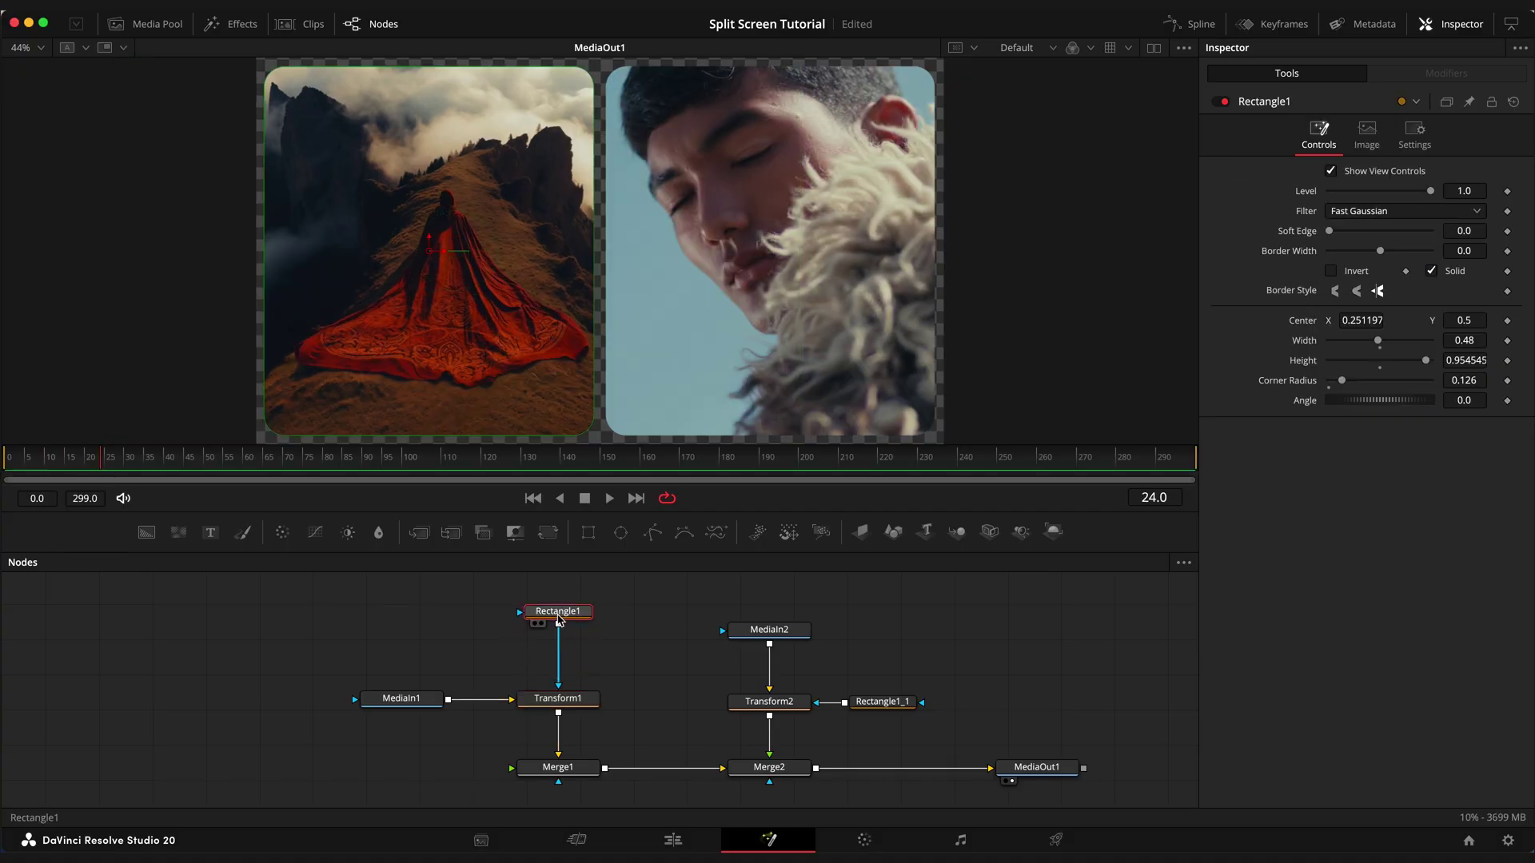
Step: Try changing the width of the Rectangle1 mask, and undo the change
mouse_move(1377, 340)
left_mouse_down()
mouse_move(1355, 340)
mouse_move(1396, 364)
mouse_move(1383, 361)
left_mouse_up()
key("super+z")
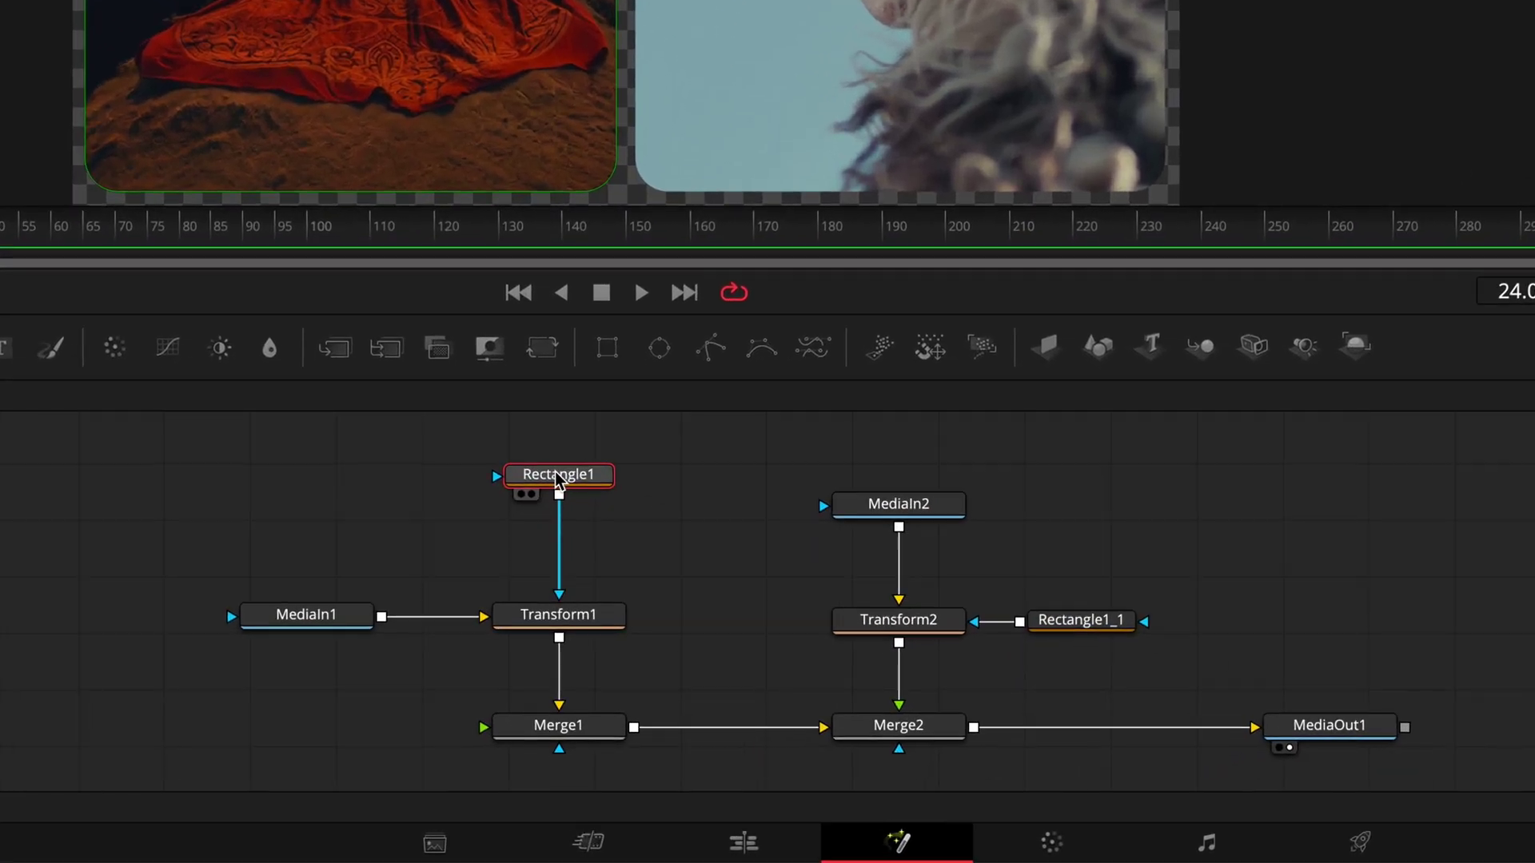
Step: Insert a Transform node between Rectangle1 and Transform1 and space the nodes out
key("shift+space")
type("tran")
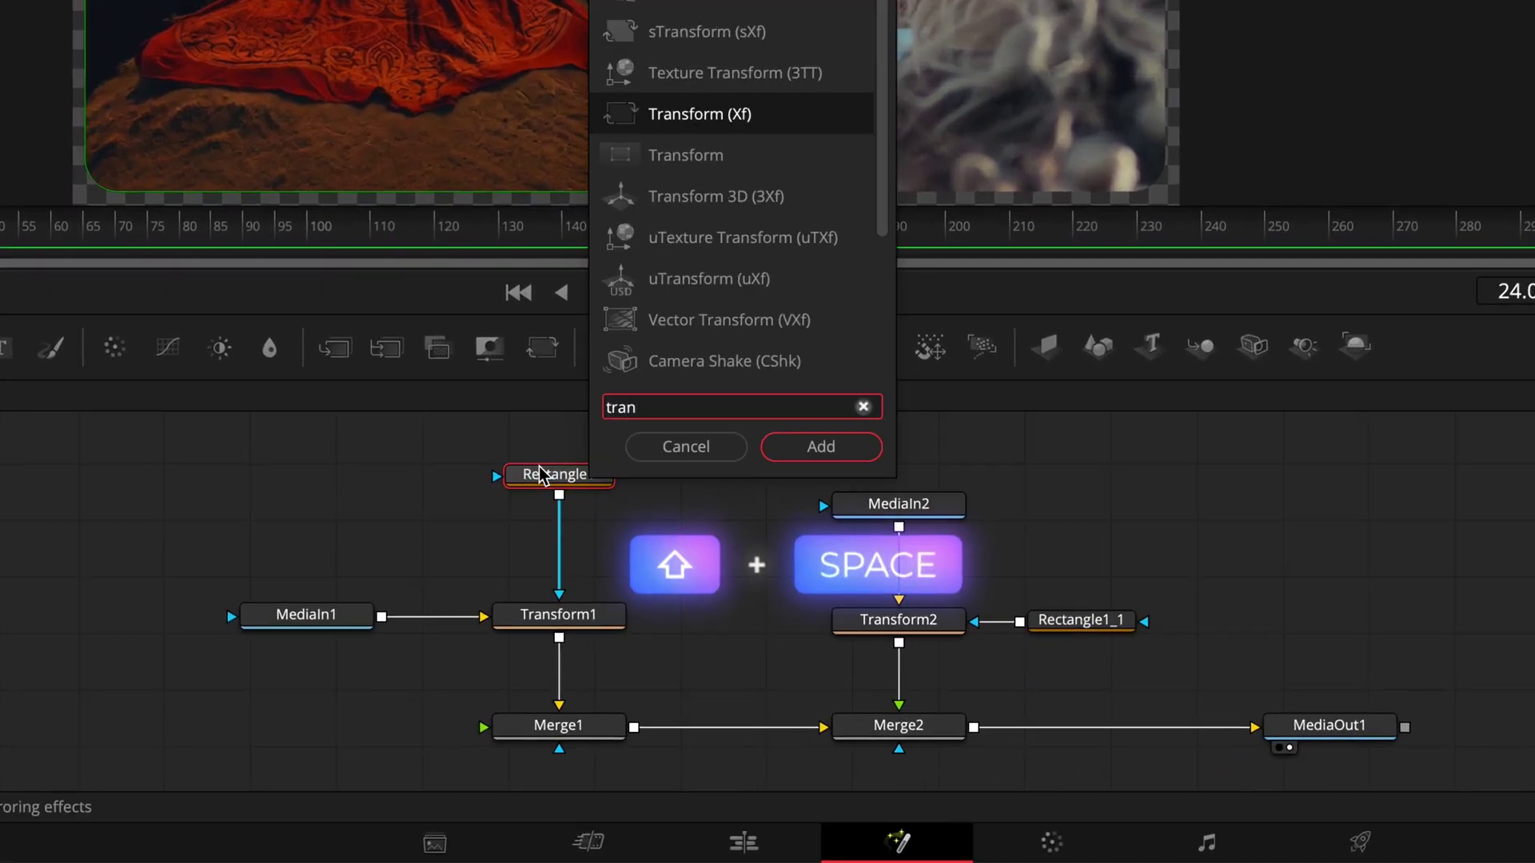
key("Return")
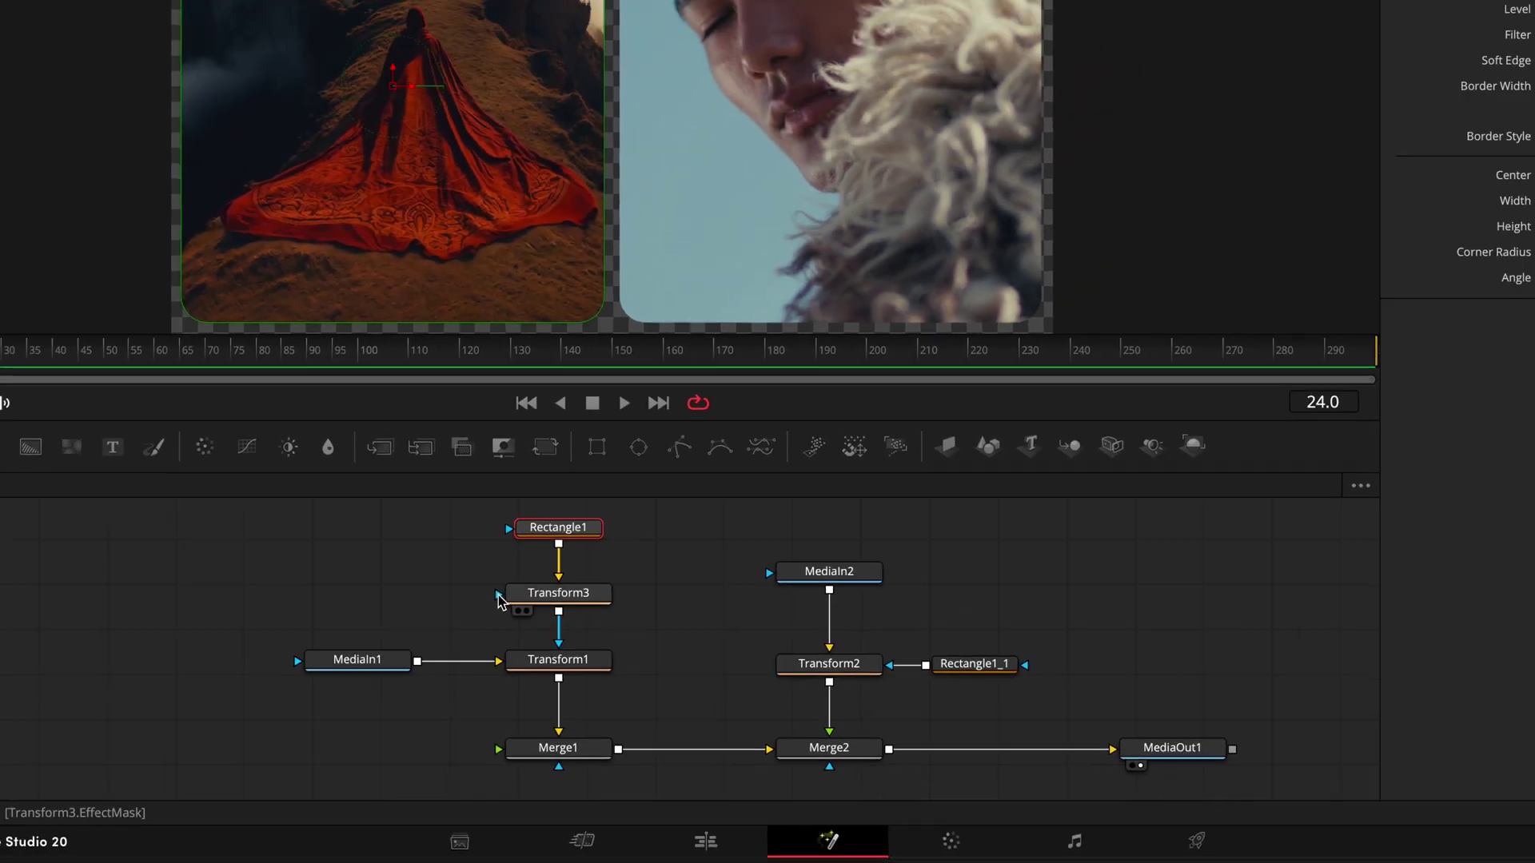
left_click(548, 540)
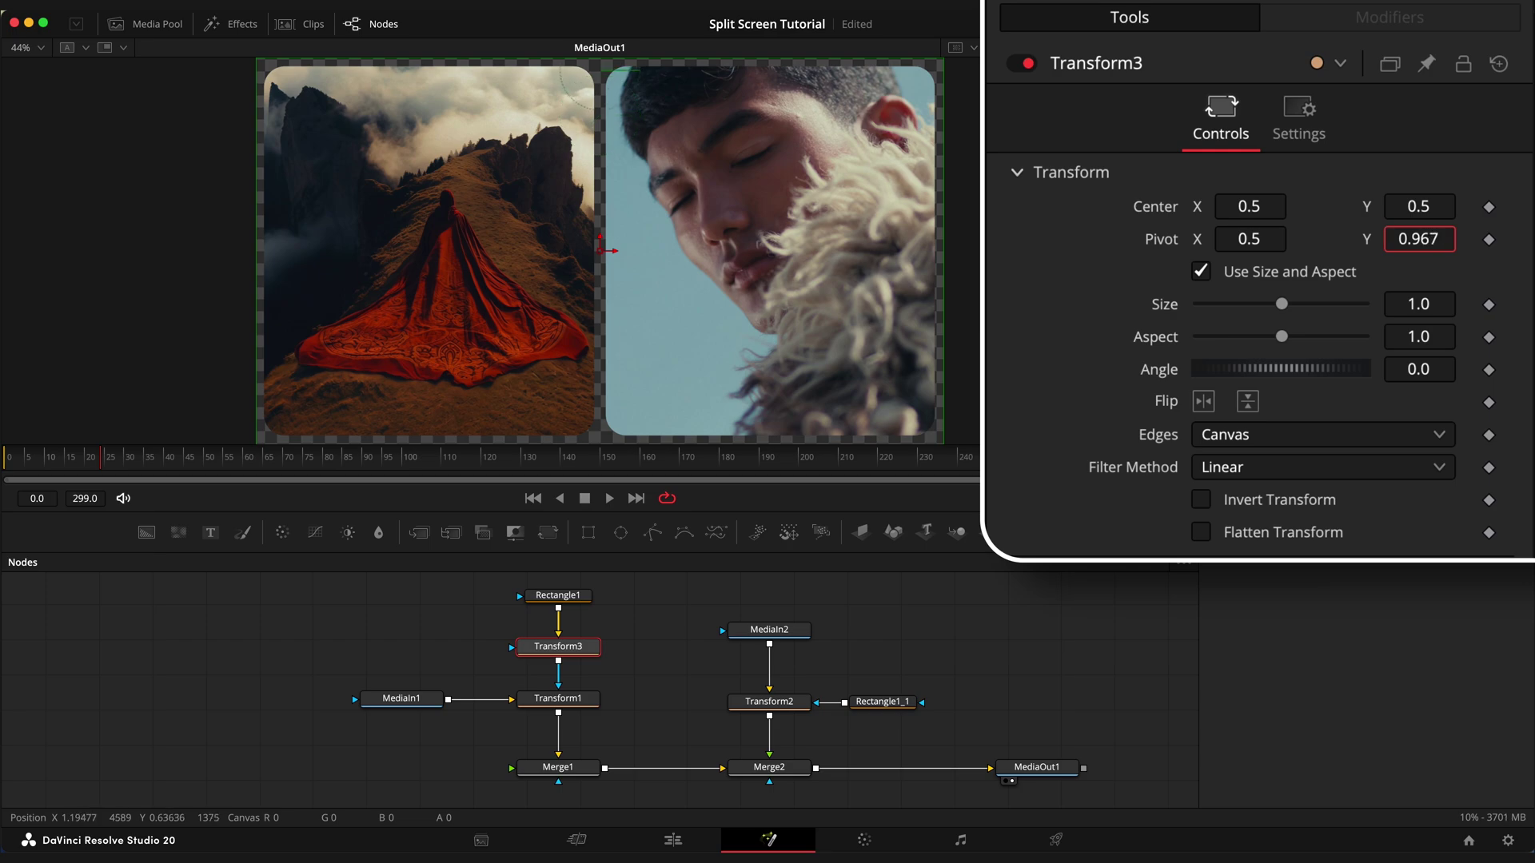
Step: Set Transform3's pivot to X 0.485 and Y 0.967, testing how the mask scales from it with Size
mouse_move(1282, 304)
left_mouse_down()
mouse_move(1226, 305)
mouse_move(1282, 305)
left_mouse_up()
left_click_drag(1250, 239, 1244, 239)
mouse_move(1282, 304)
left_mouse_down()
mouse_move(1224, 304)
mouse_move(1284, 306)
left_mouse_up()
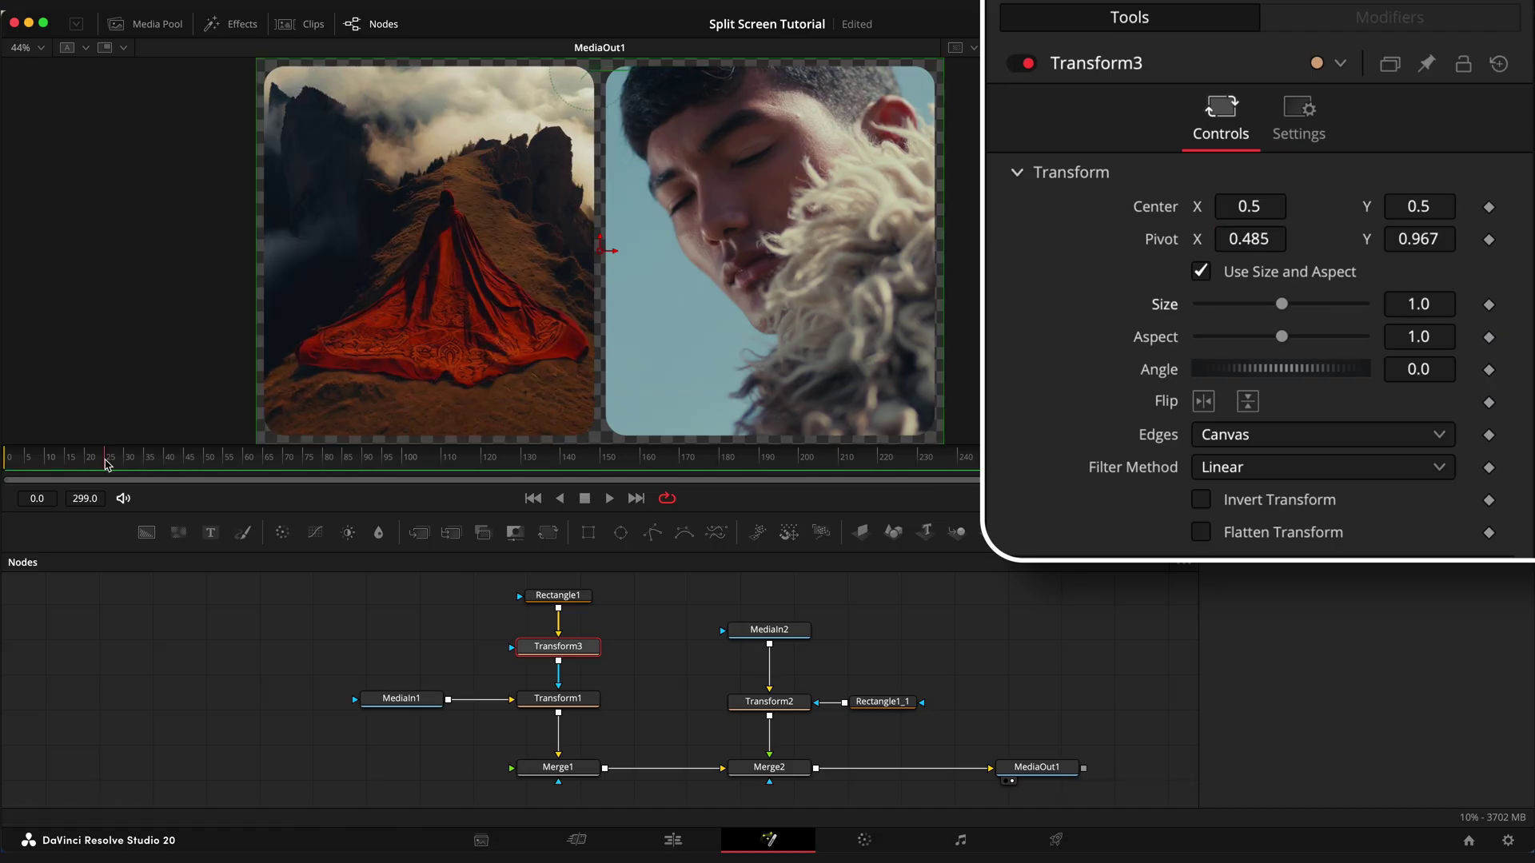
Step: Keyframe Transform3's Size to 0.0 at frame 0
left_click(6, 471)
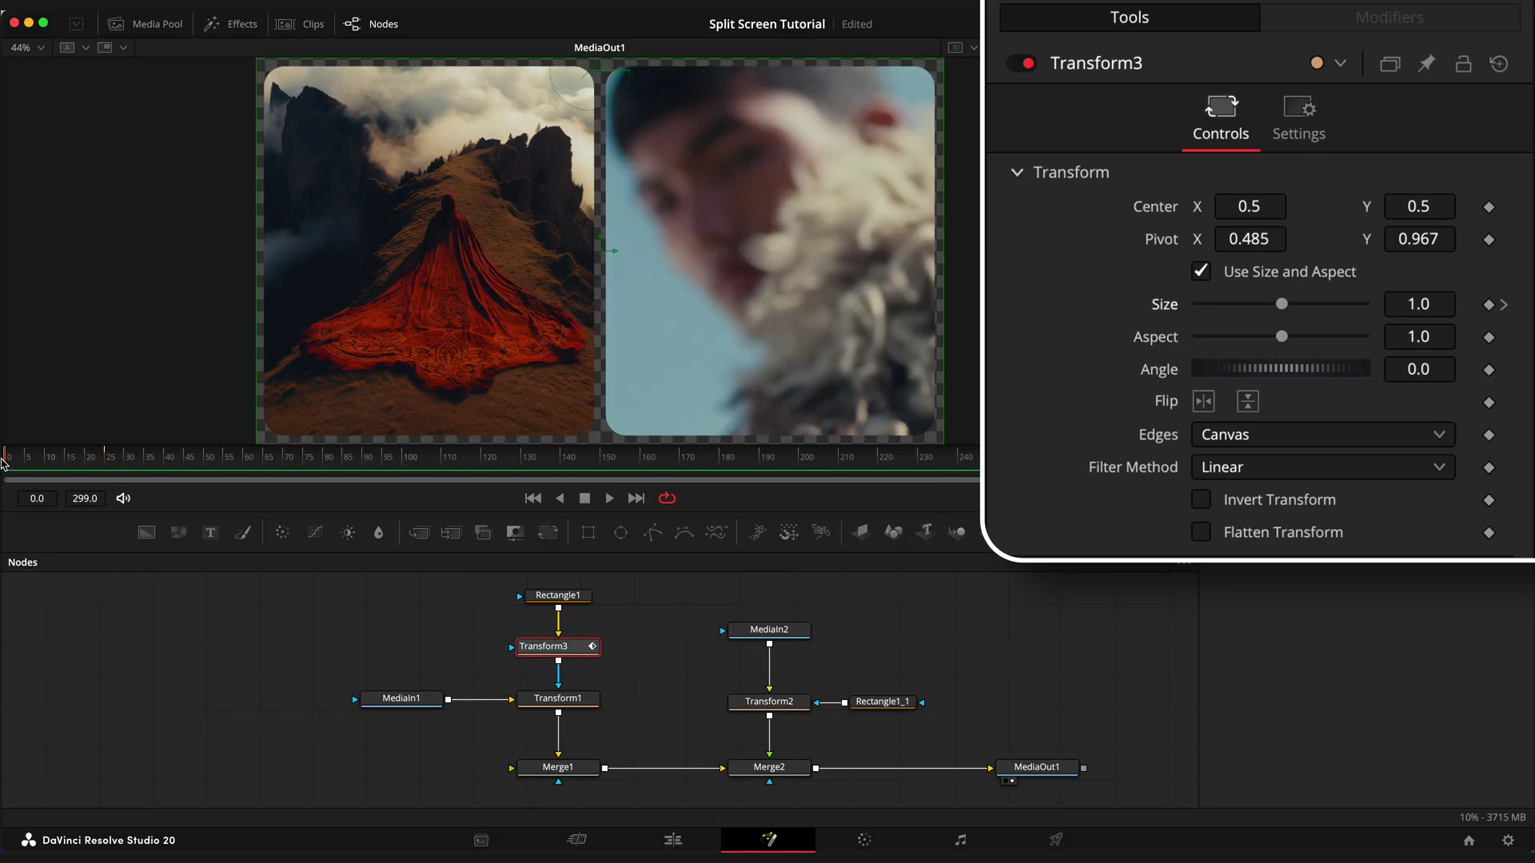
left_click_drag(1287, 306, 1199, 306)
Step: Ease the keyframes of Transform3's Size curve in the Spline editor and play back the animation
left_click(1190, 23)
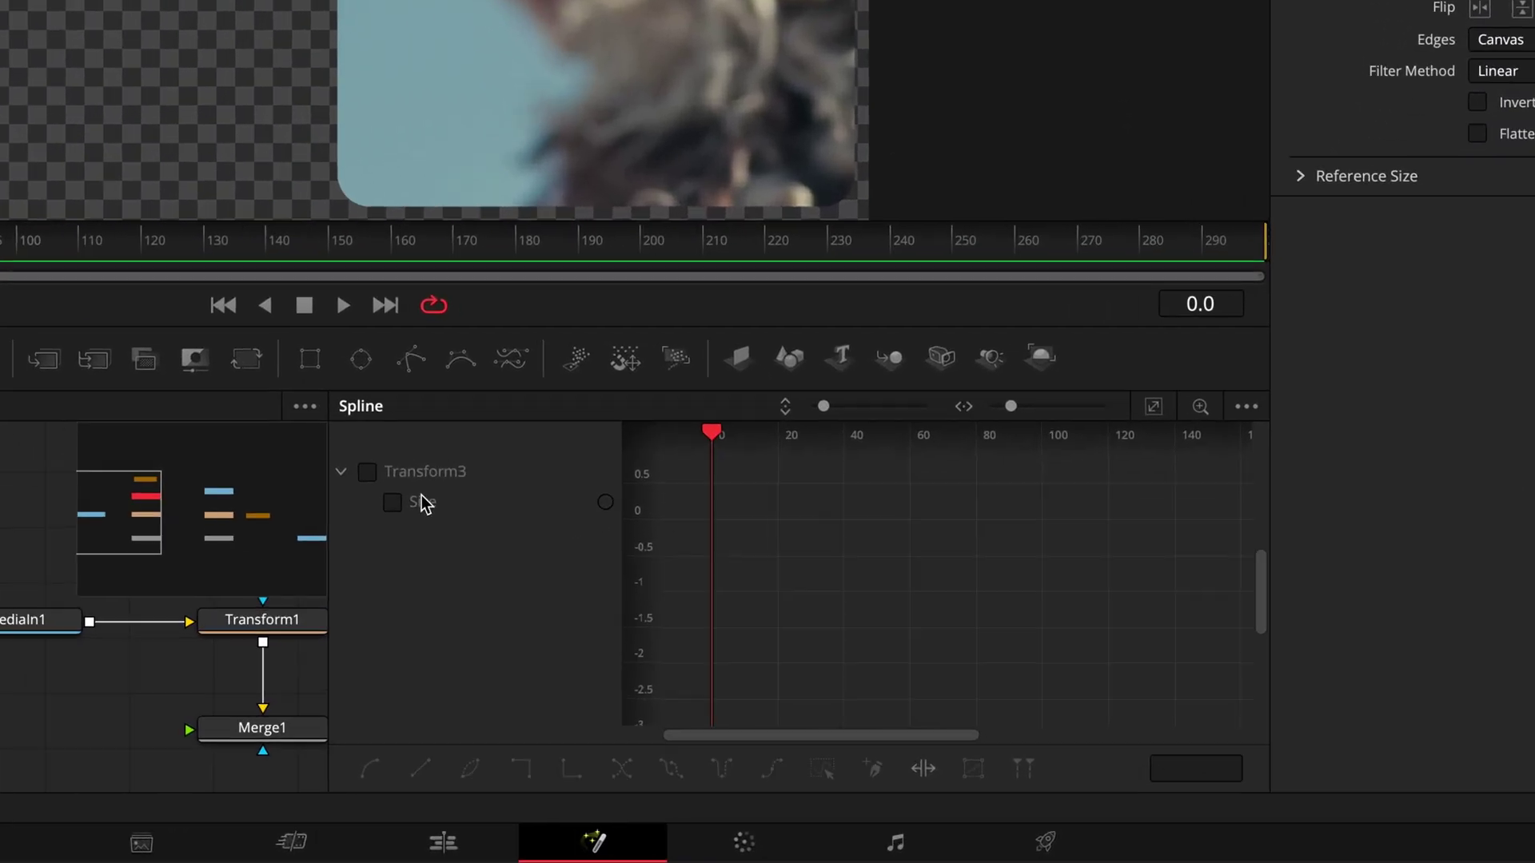
left_click(423, 504)
left_click(1154, 406)
left_click_drag(1221, 466, 676, 723)
key("s")
key("s")
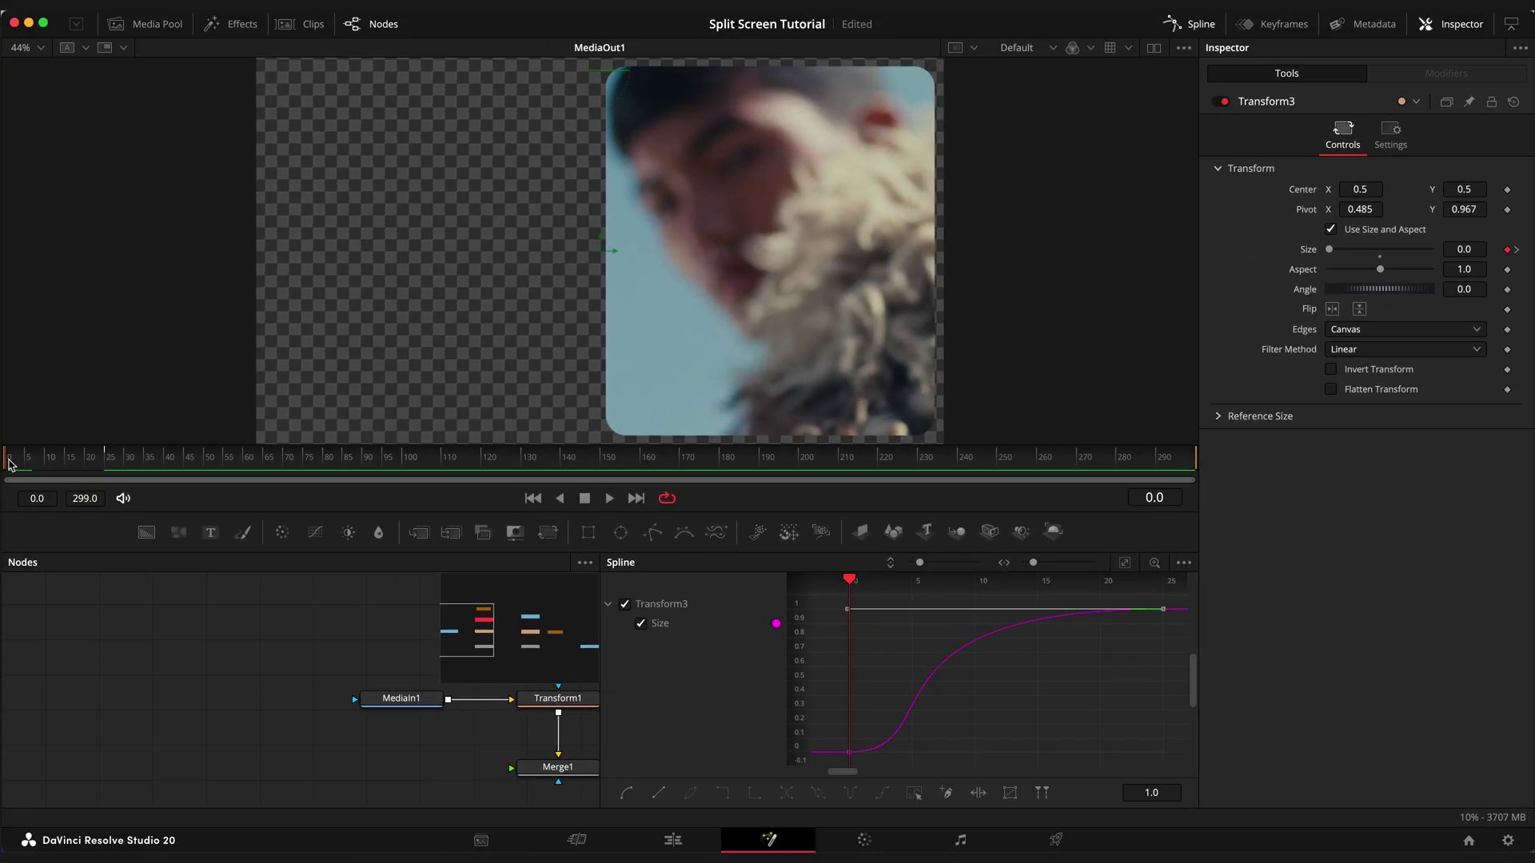
key("space")
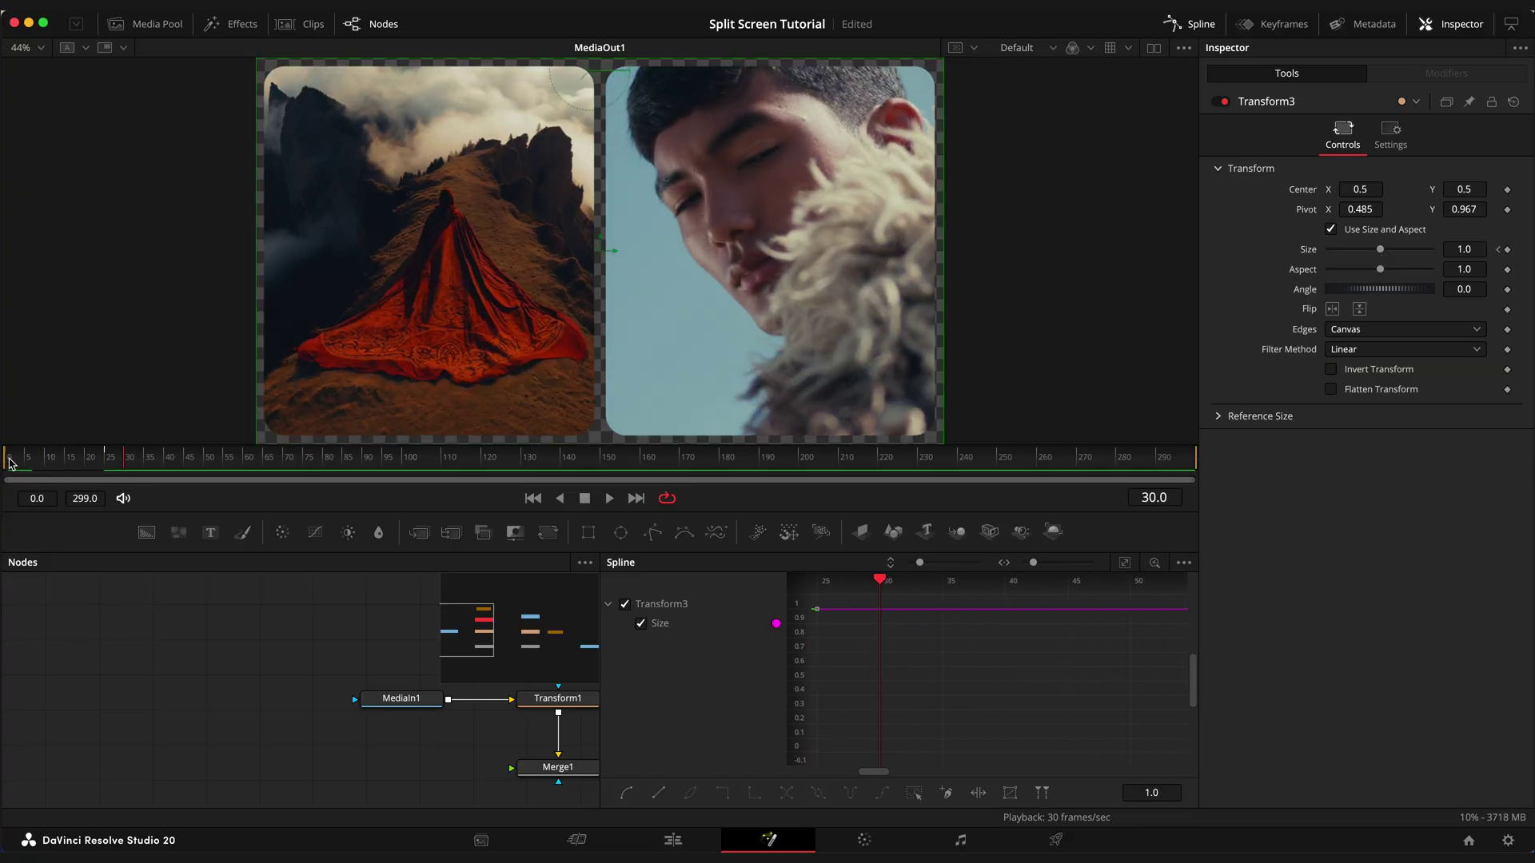
left_click(1178, 30)
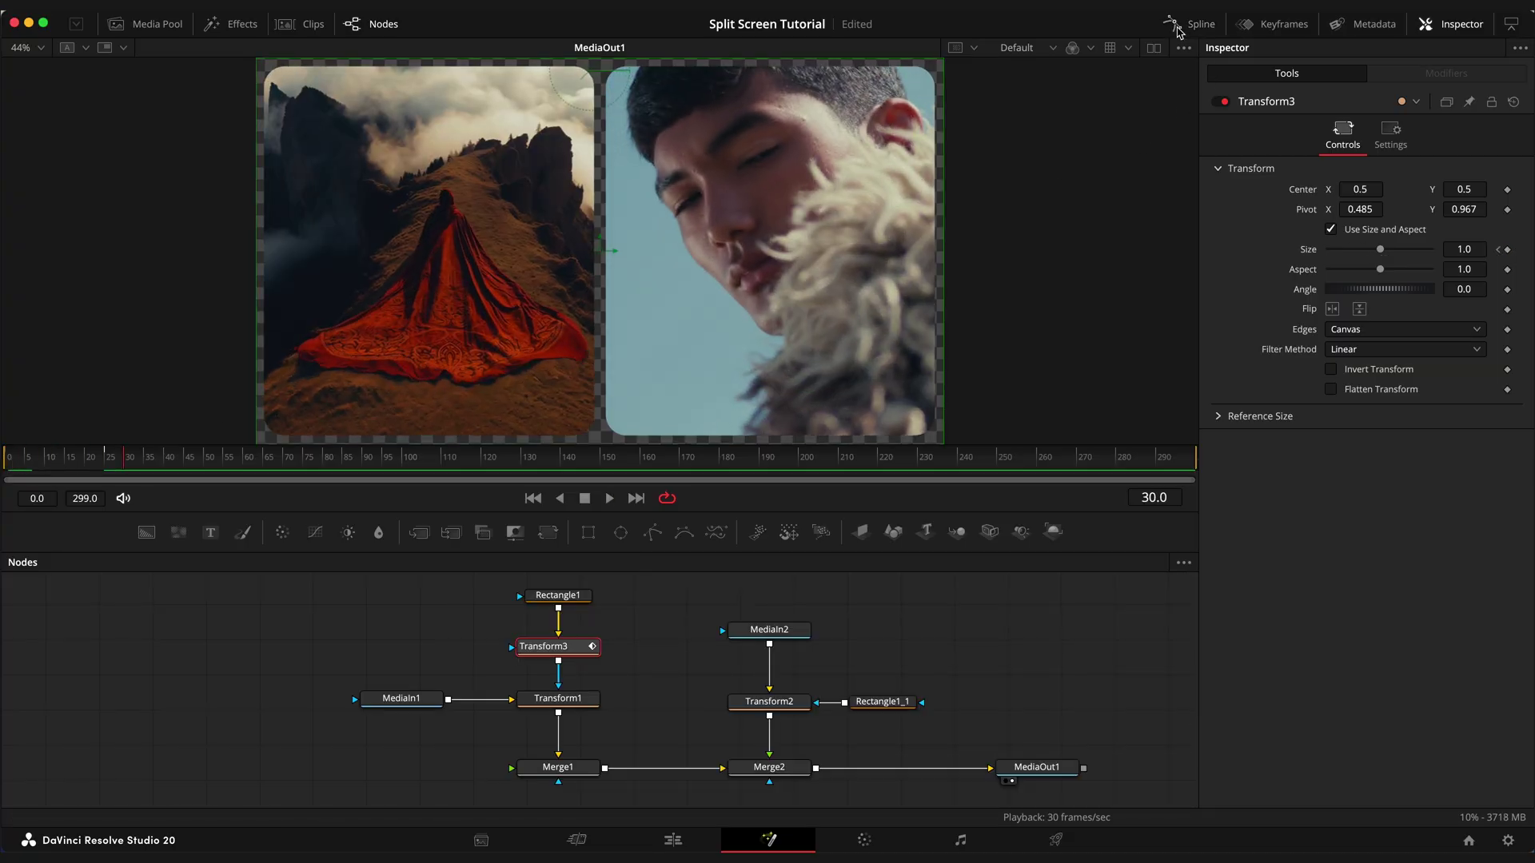
Step: Insert a Transform node between Rectangle1_1 and Transform2
left_click(880, 701)
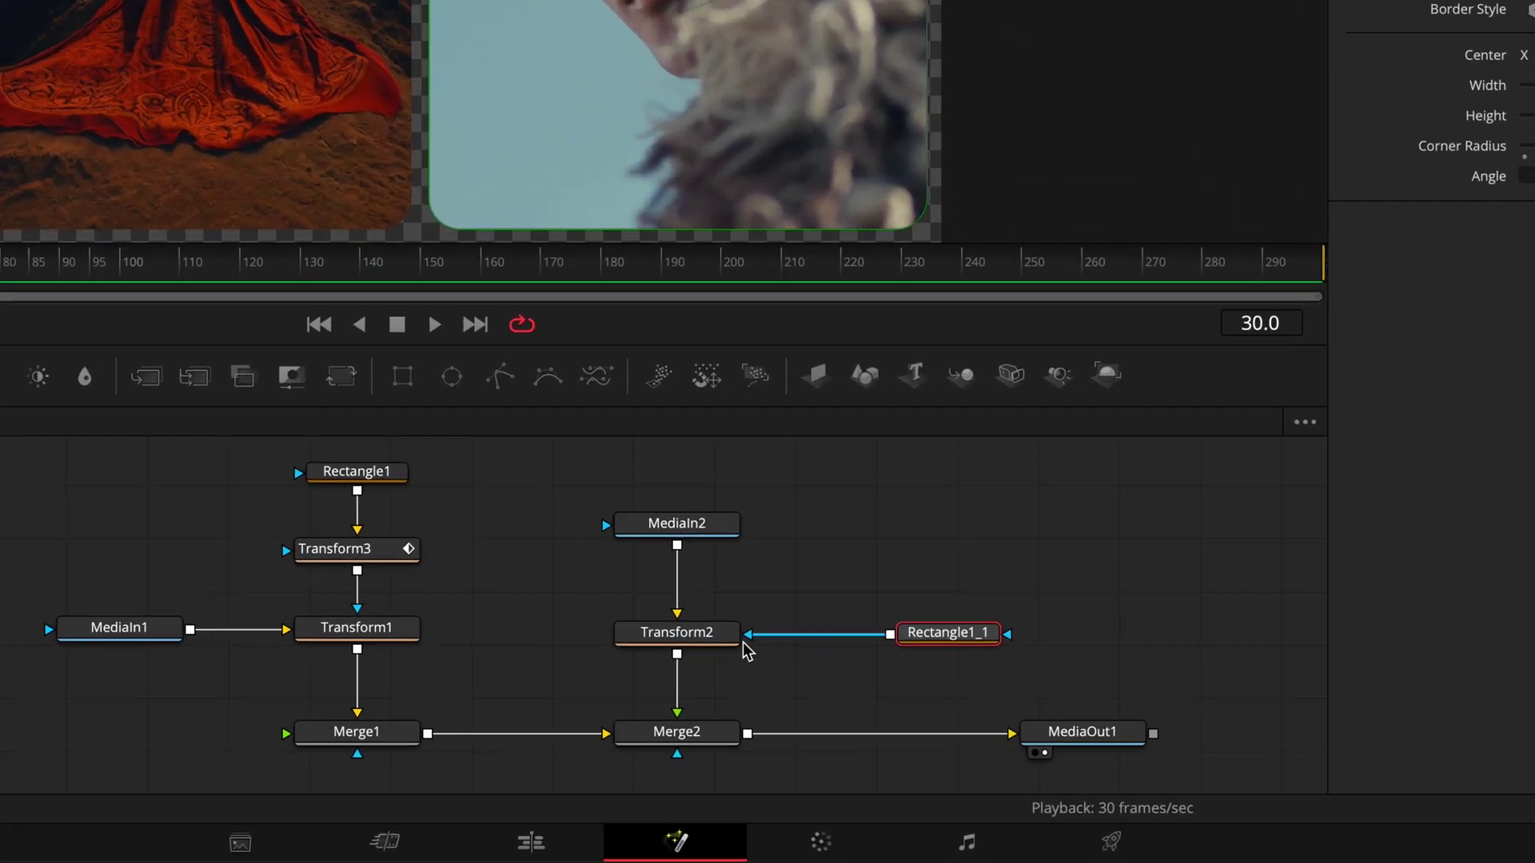
left_click(790, 709)
key("shift+space")
type("trans")
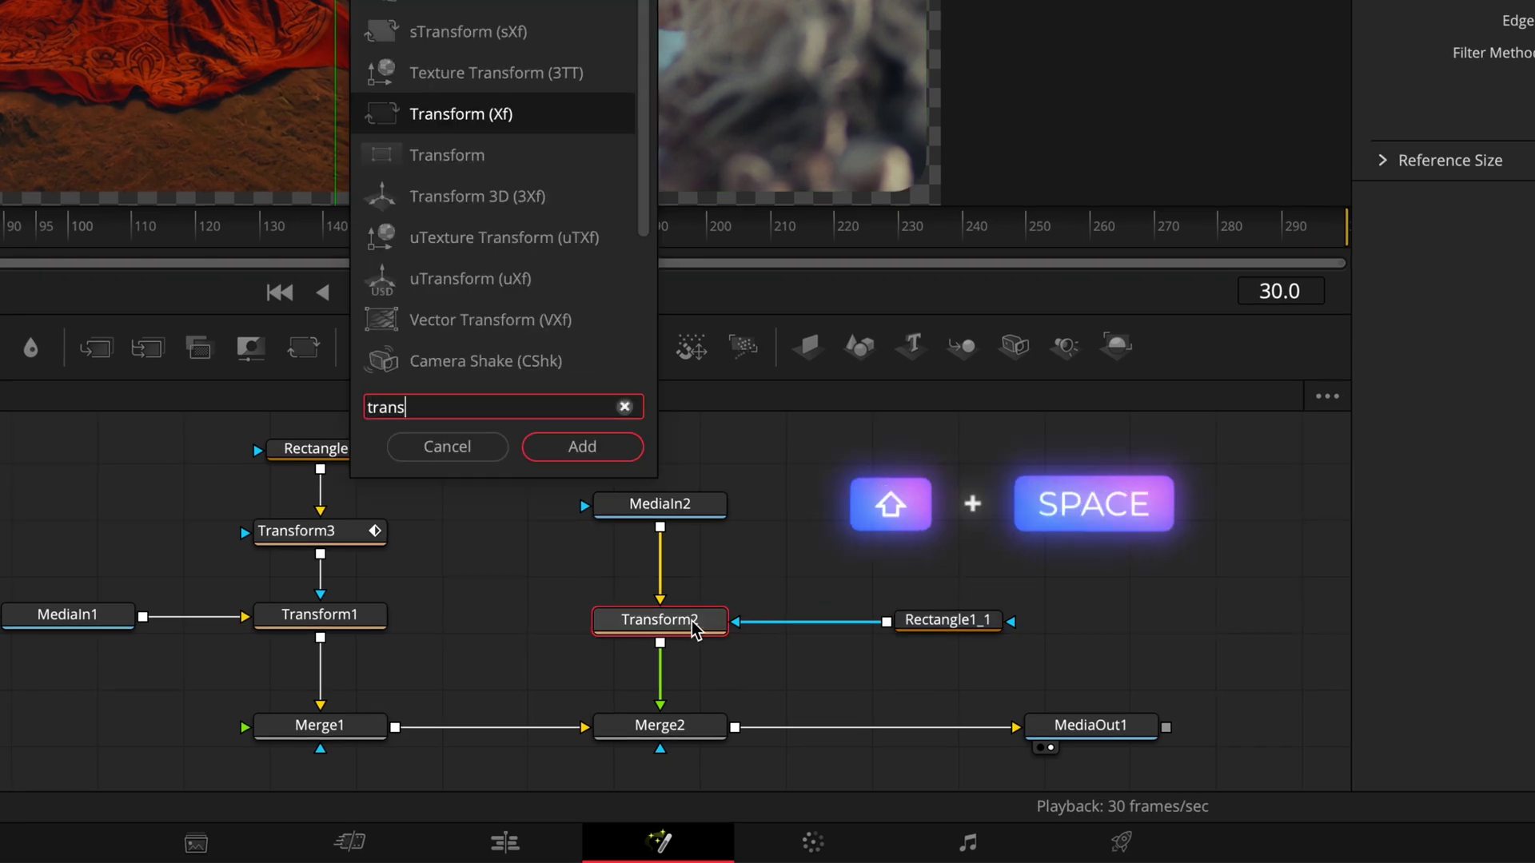
key("Return")
left_click_drag(716, 679, 927, 631)
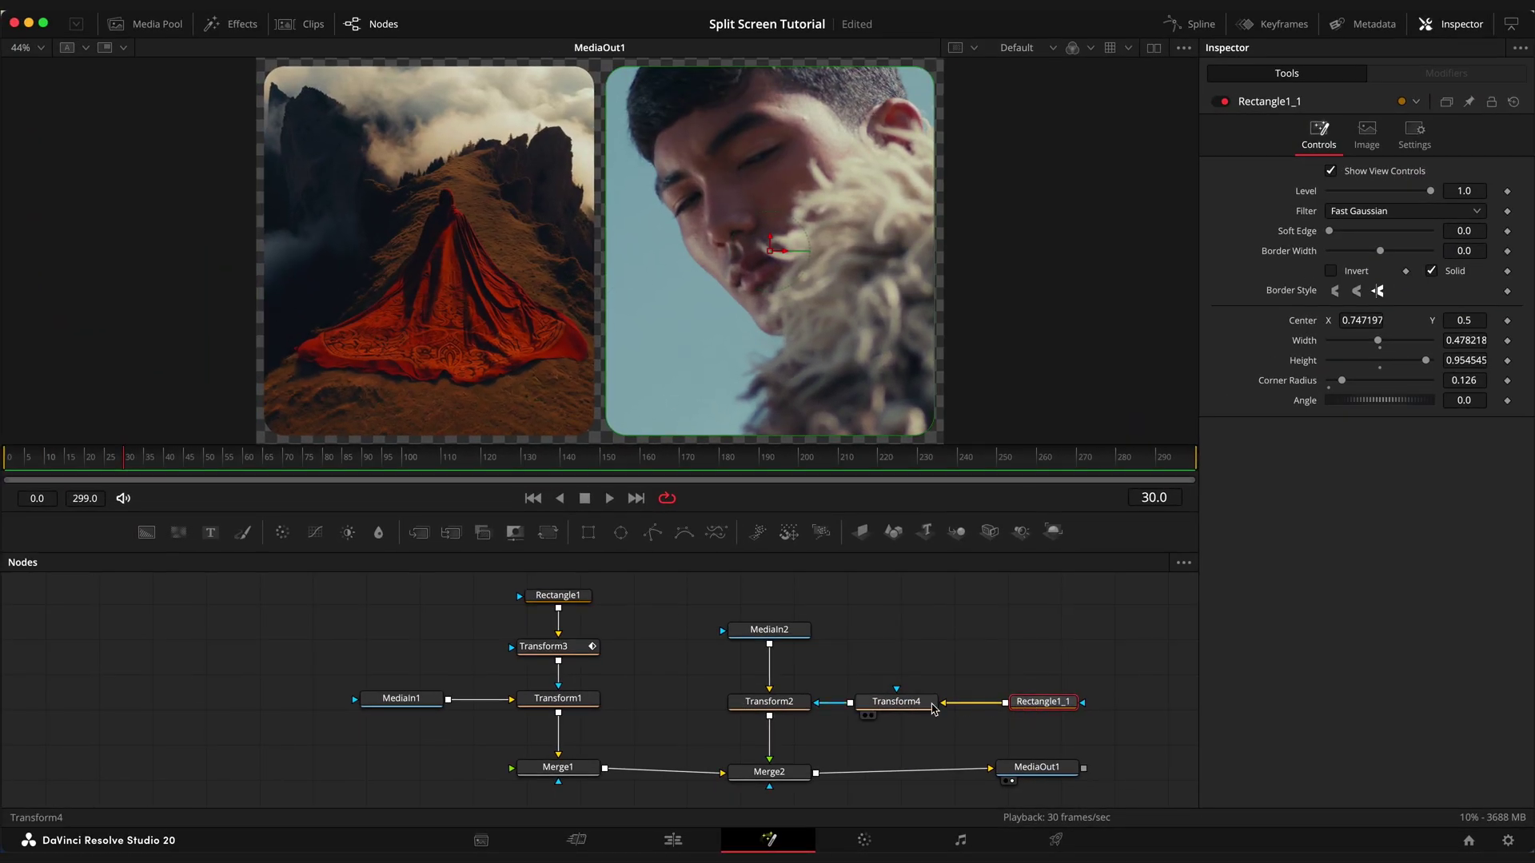
Step: Set Transform4's pivot to X 0.518 and Y 0.038 and keyframe its Size from 0.0 at frame 0 to 1.0 at frame 25
left_click(896, 631)
left_click_drag(1463, 210, 1435, 210)
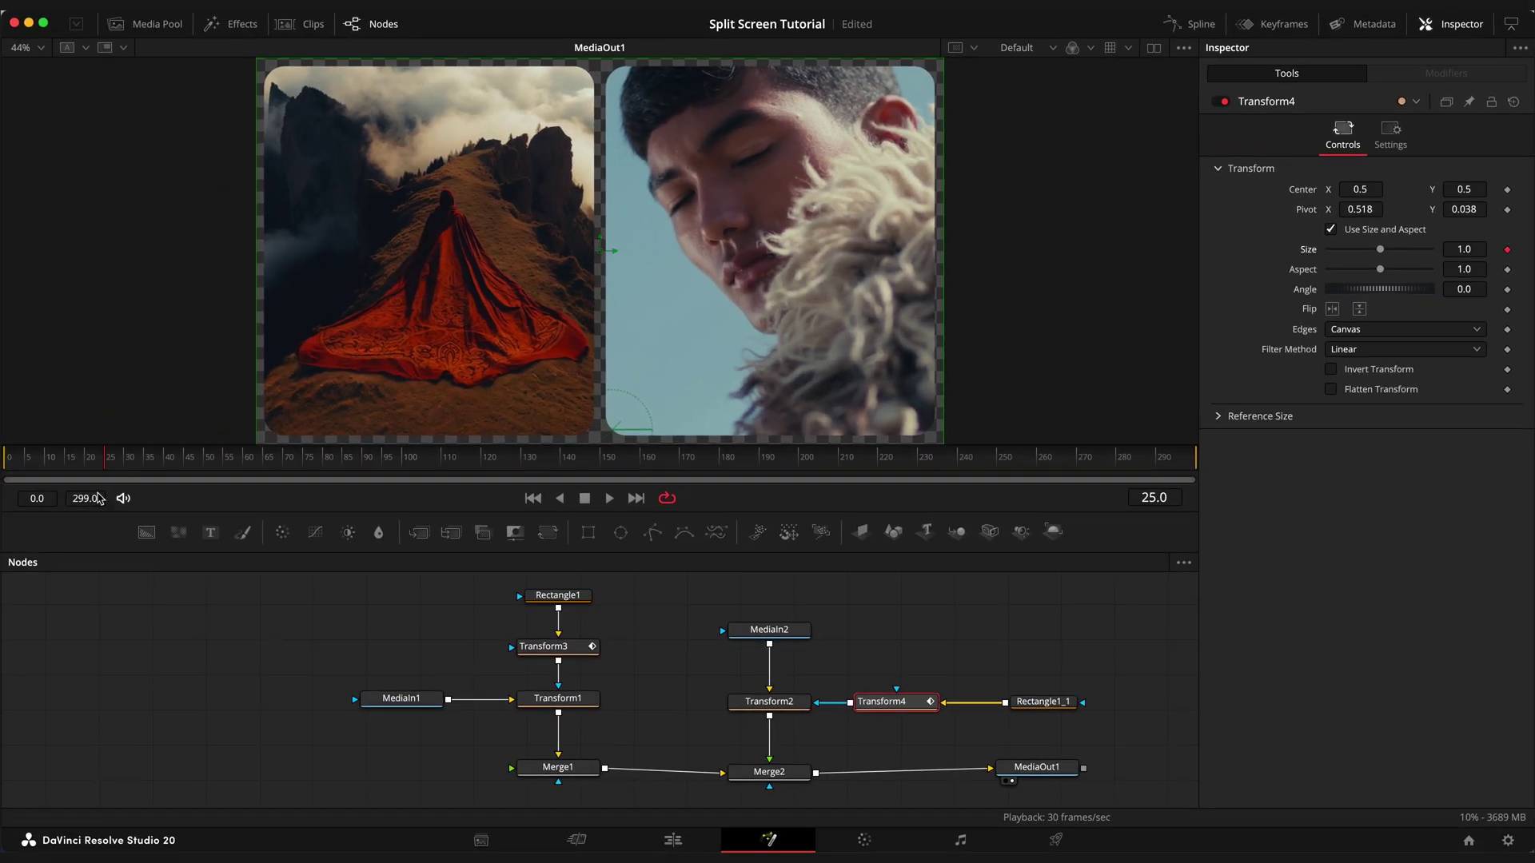
left_click(14, 459)
left_click_drag(1379, 249, 1326, 249)
Step: Ease Transform4's Size curve in the Spline editor and play back the animation from frame 0
left_click(1189, 23)
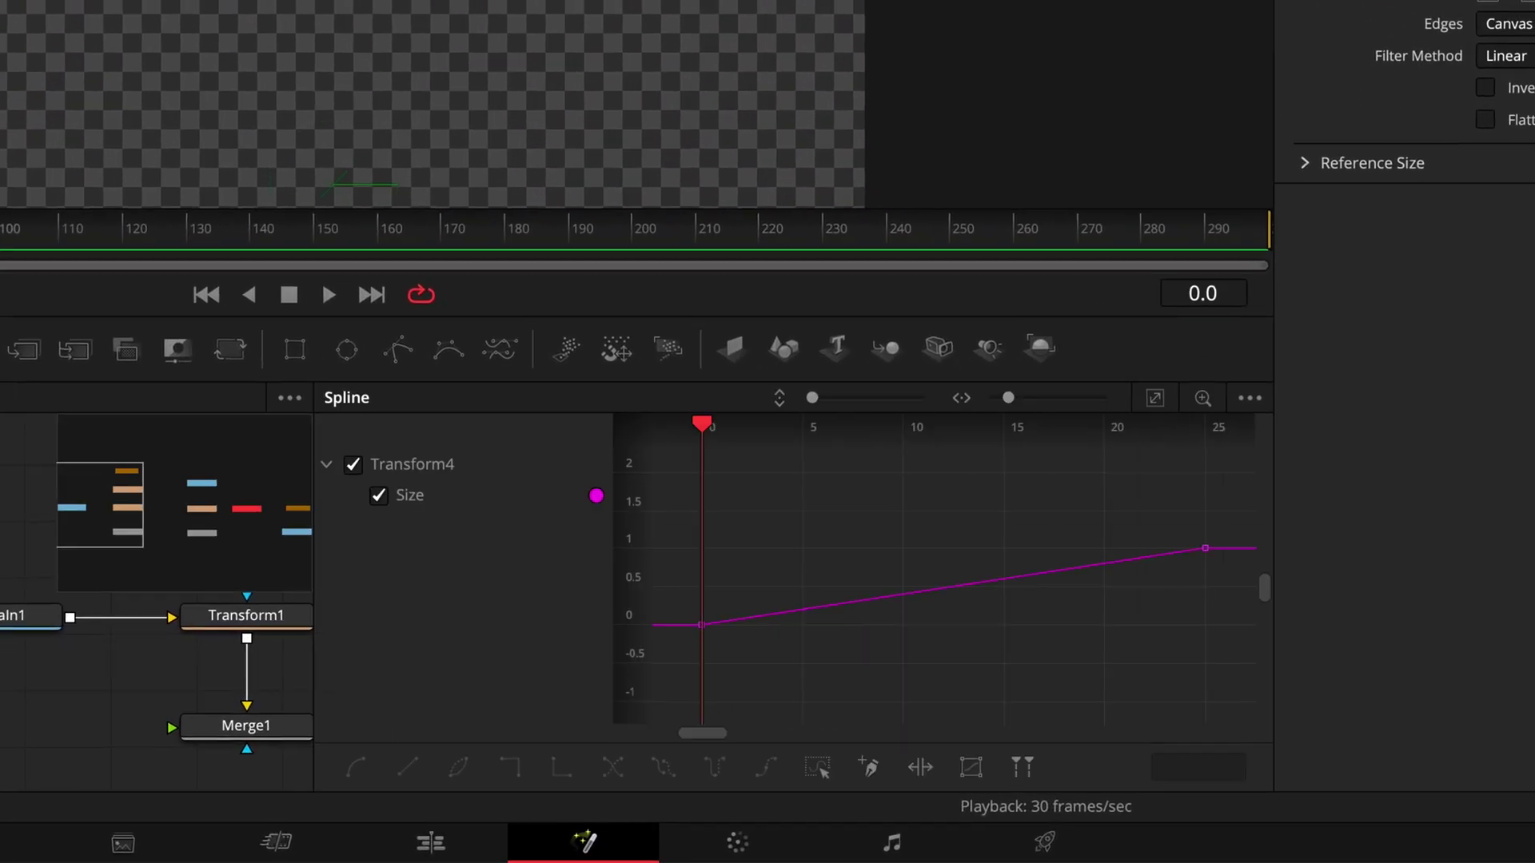
left_click(1155, 400)
left_click_drag(1230, 454, 668, 723)
key("f")
left_click_drag(1112, 589, 1250, 460)
left_click_drag(1031, 482, 699, 483)
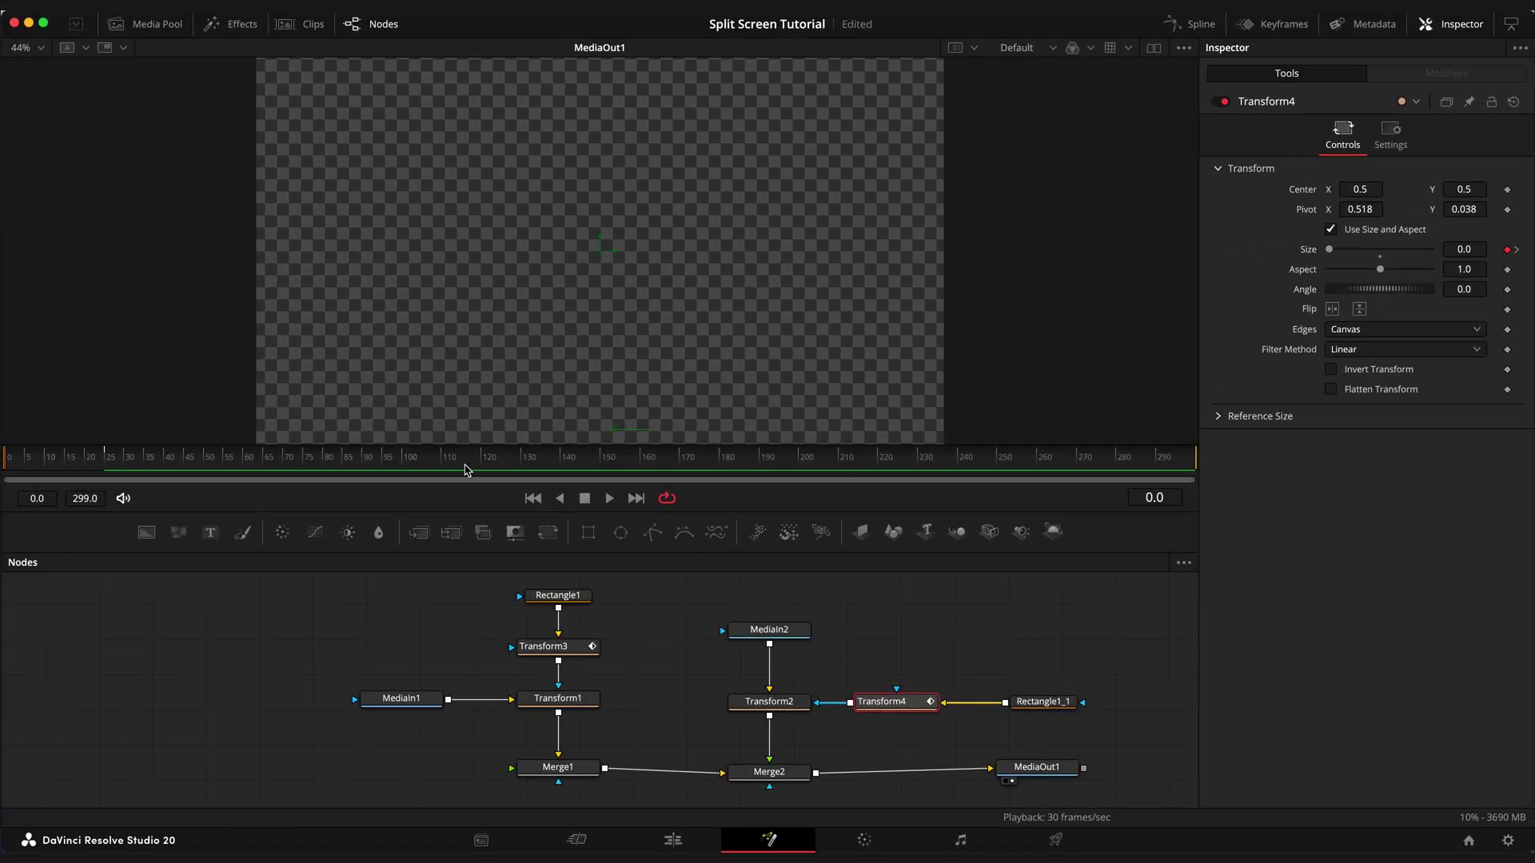
left_click_drag(468, 470, 5, 453)
key("space")
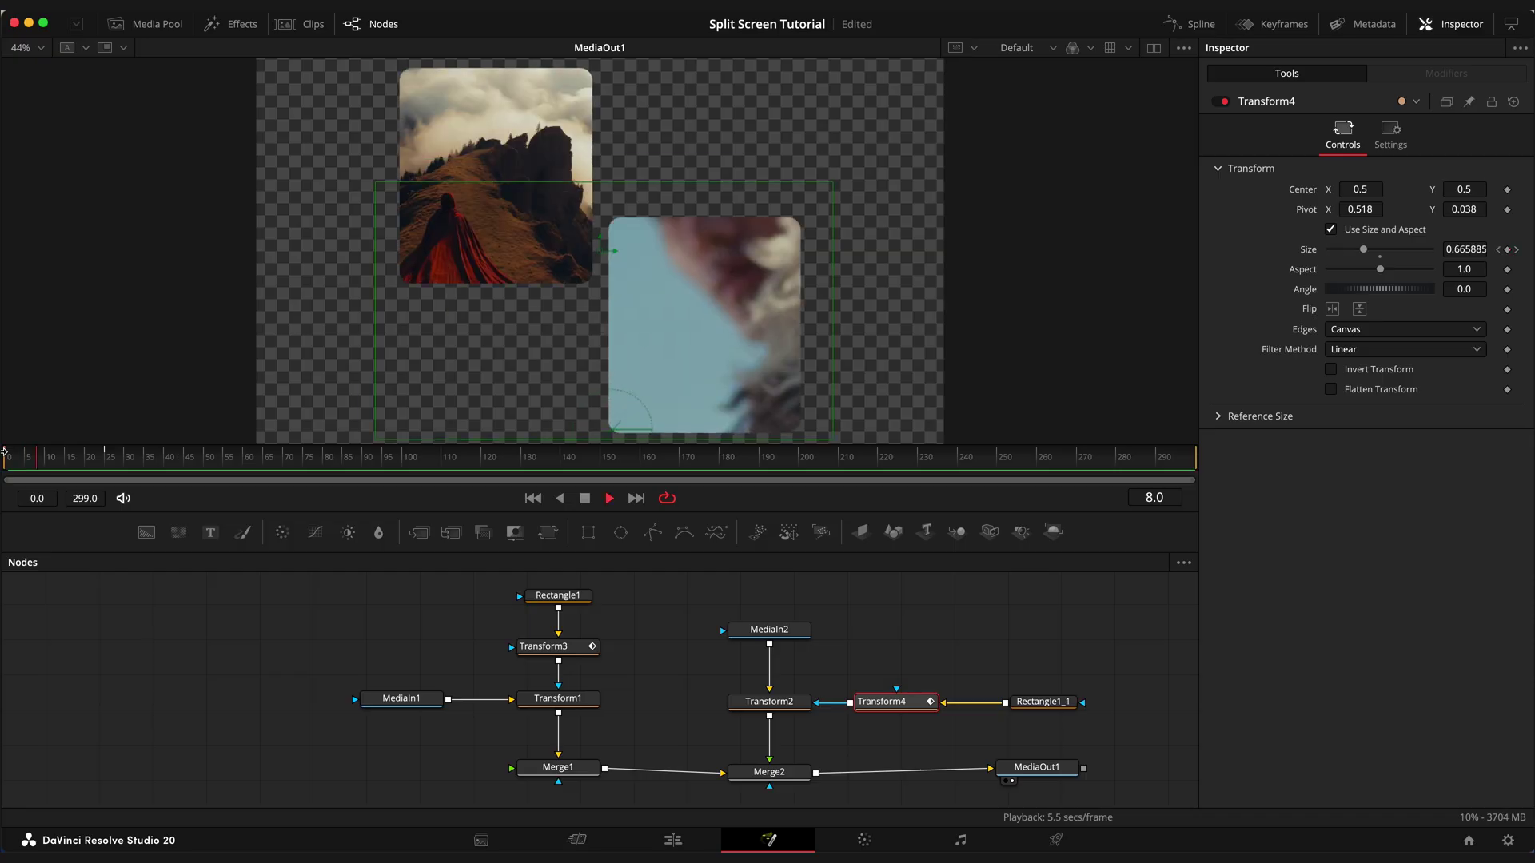
Step: Move Merge1, Merge2 and MediaOut1 farther down the node graph and insert a Transform node between Transform1 and Merge1
left_click(1037, 769)
left_click_drag(1070, 616, 781, 662)
left_click_drag(648, 592, 414, 705)
left_click_drag(407, 698, 407, 654)
left_click(505, 582)
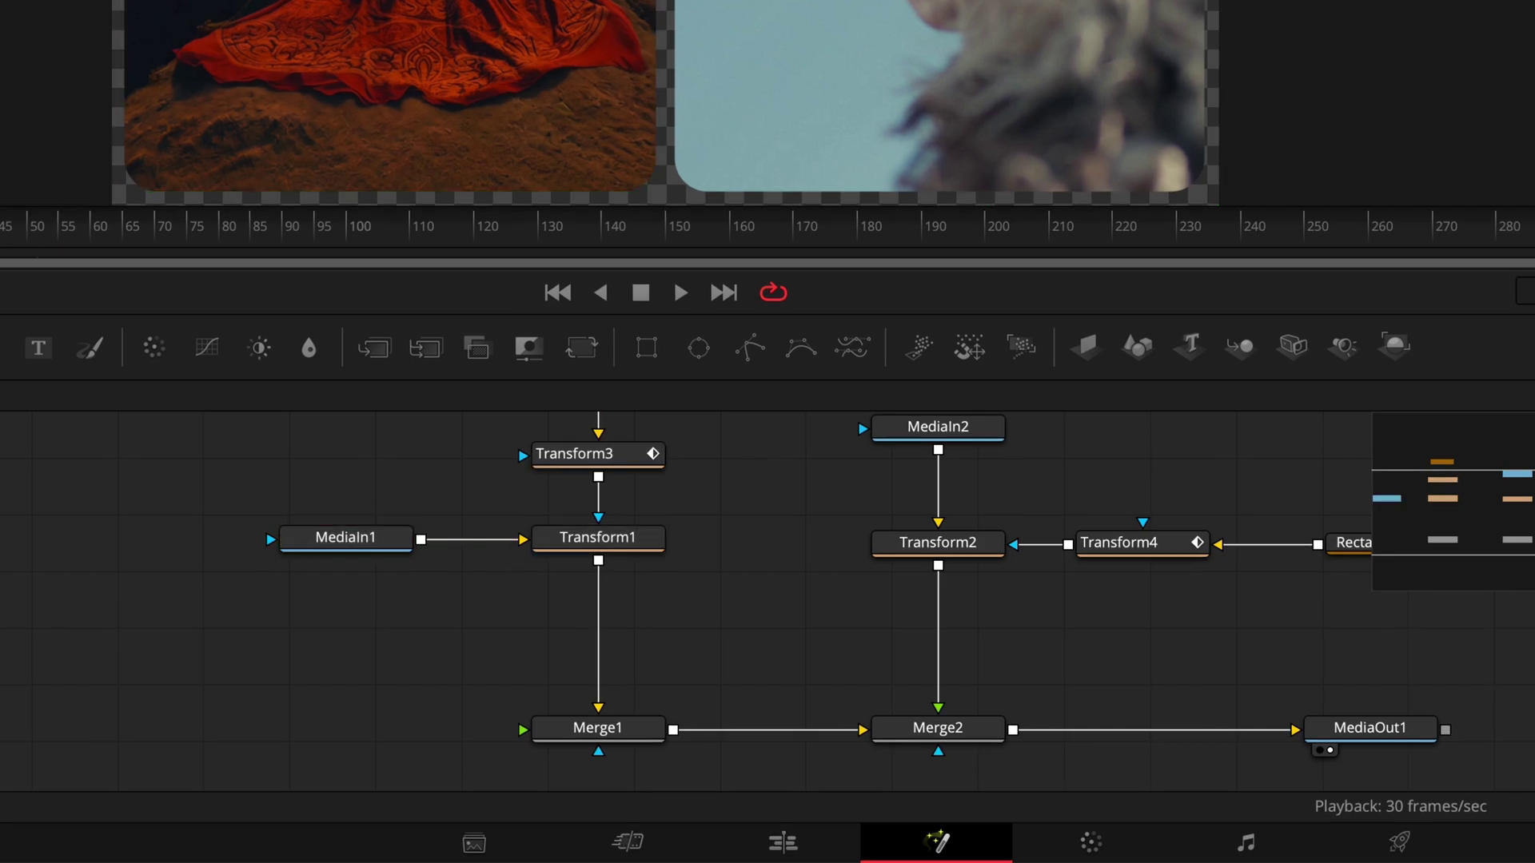
left_click_drag(581, 348, 602, 636)
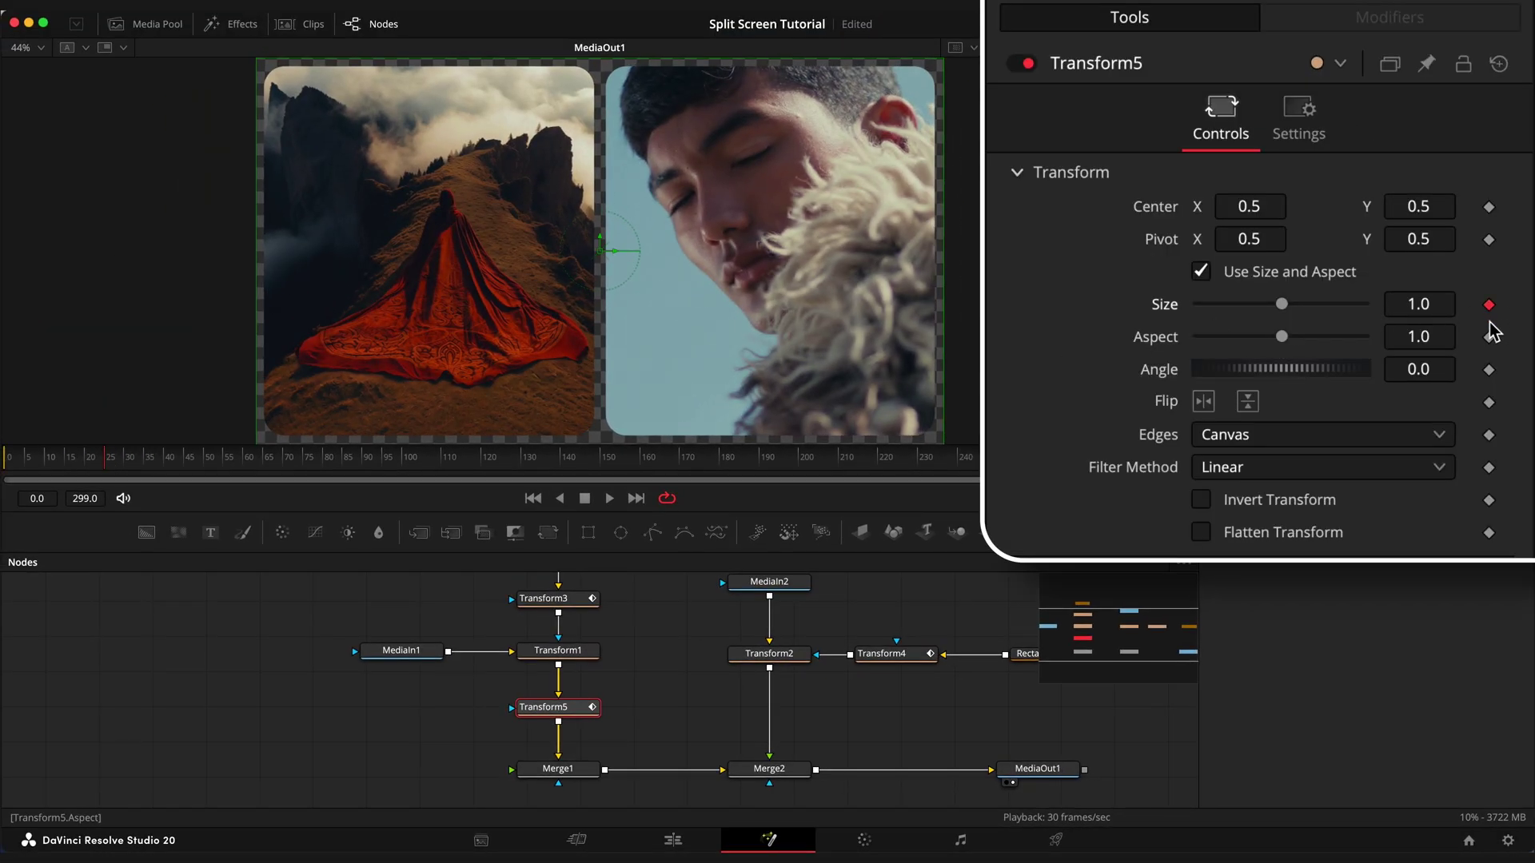
Step: Keyframe Transform5's Size from 0.7 at frame 0 to 1.0 at frame 25 and ease the curve in the Spline editor
left_click_drag(91, 462, 10, 464)
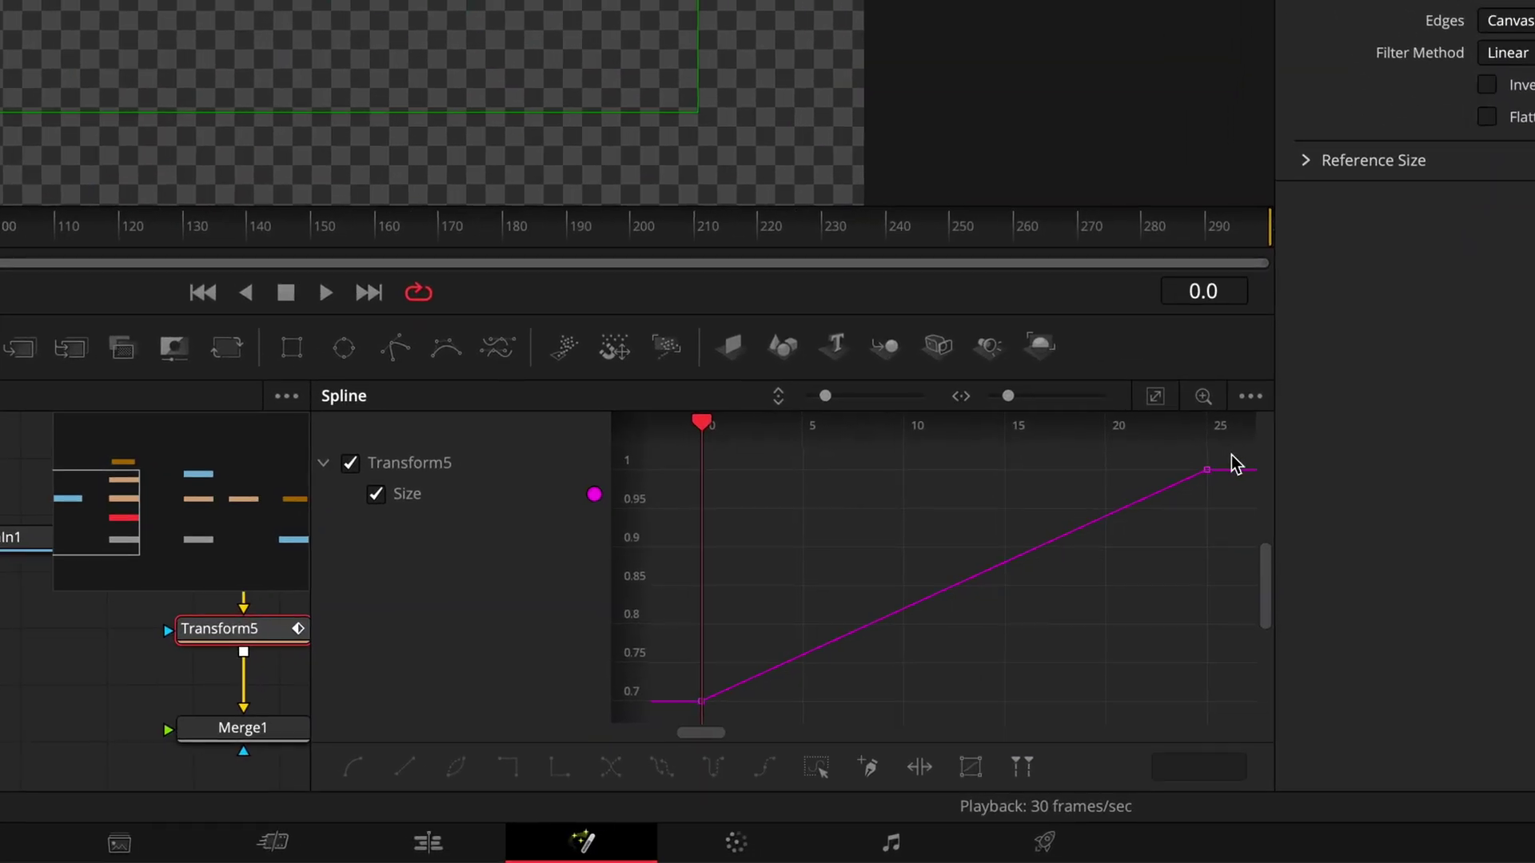
left_click_drag(1174, 604, 832, 770)
key("s")
left_click(1204, 470)
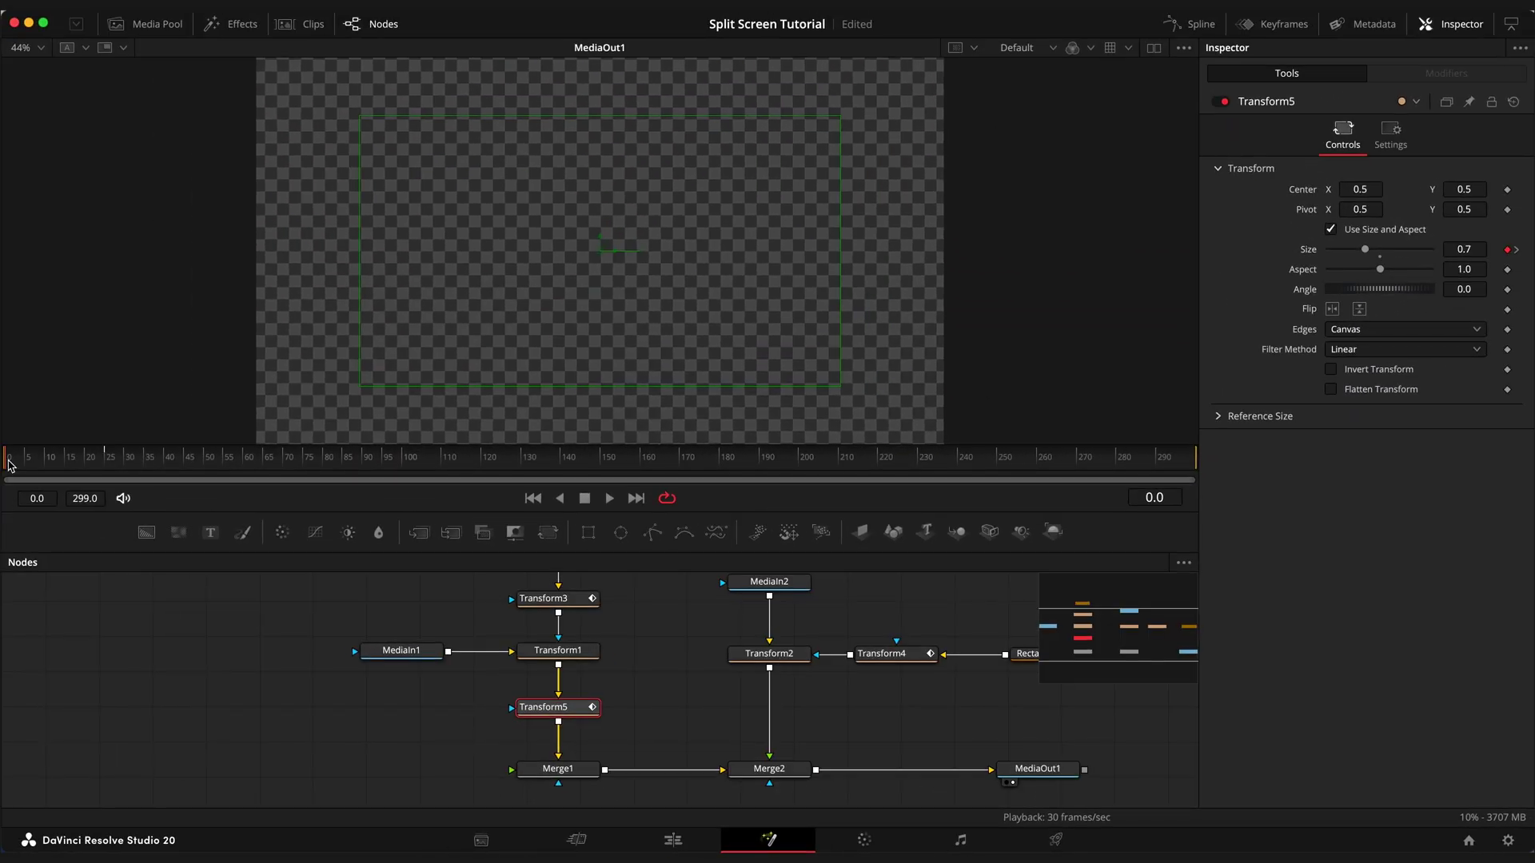
Step: Play the composition from frame 0 to check how the two panels open with the clip scaling
mouse_move(10, 466)
left_mouse_down()
mouse_move(56, 462)
mouse_move(19, 460)
left_mouse_up()
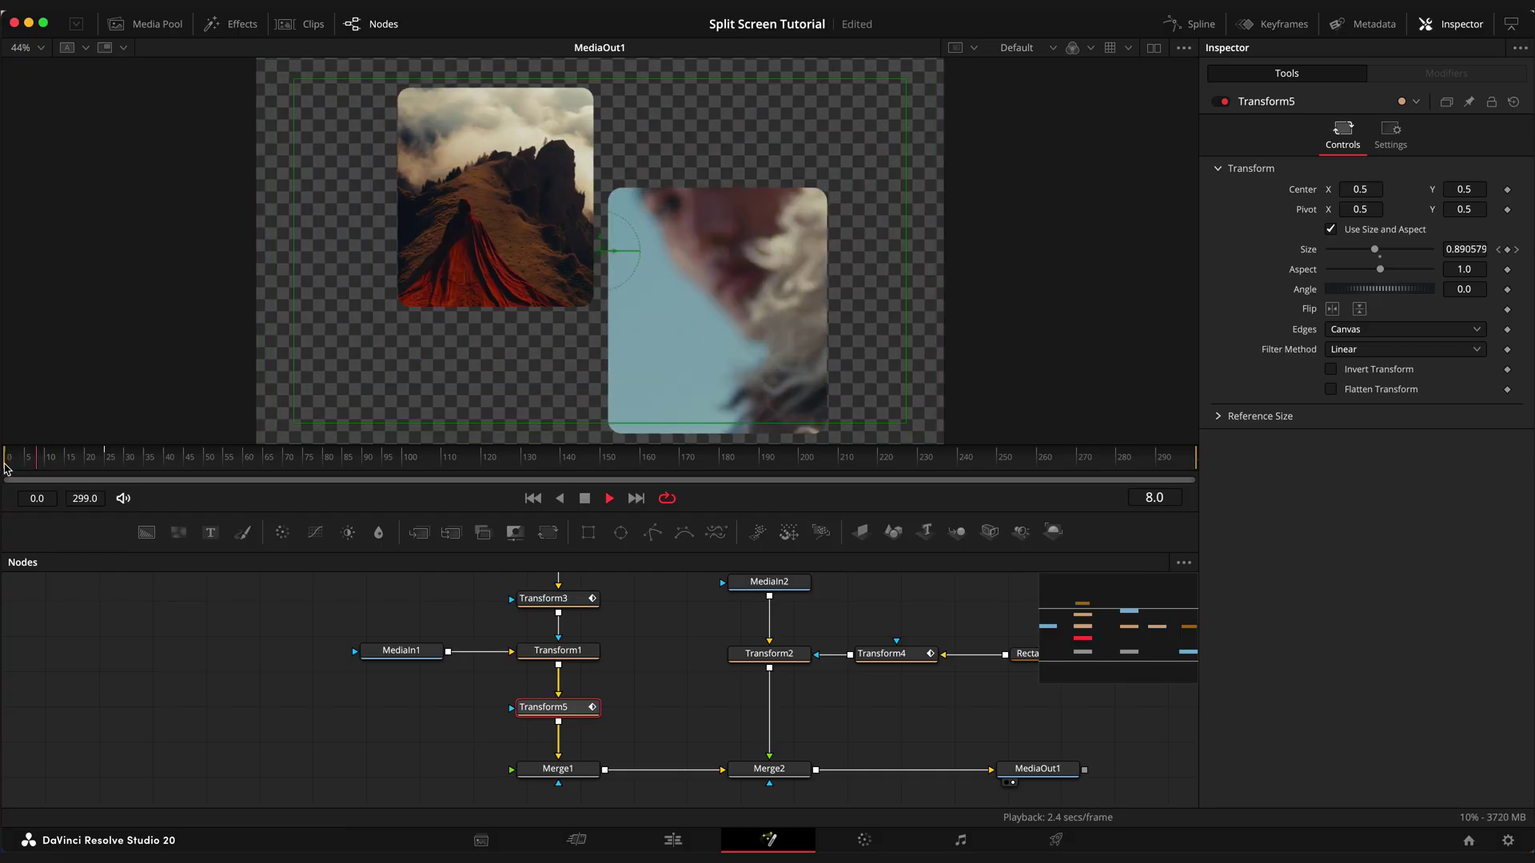
left_click(5, 465)
key("space")
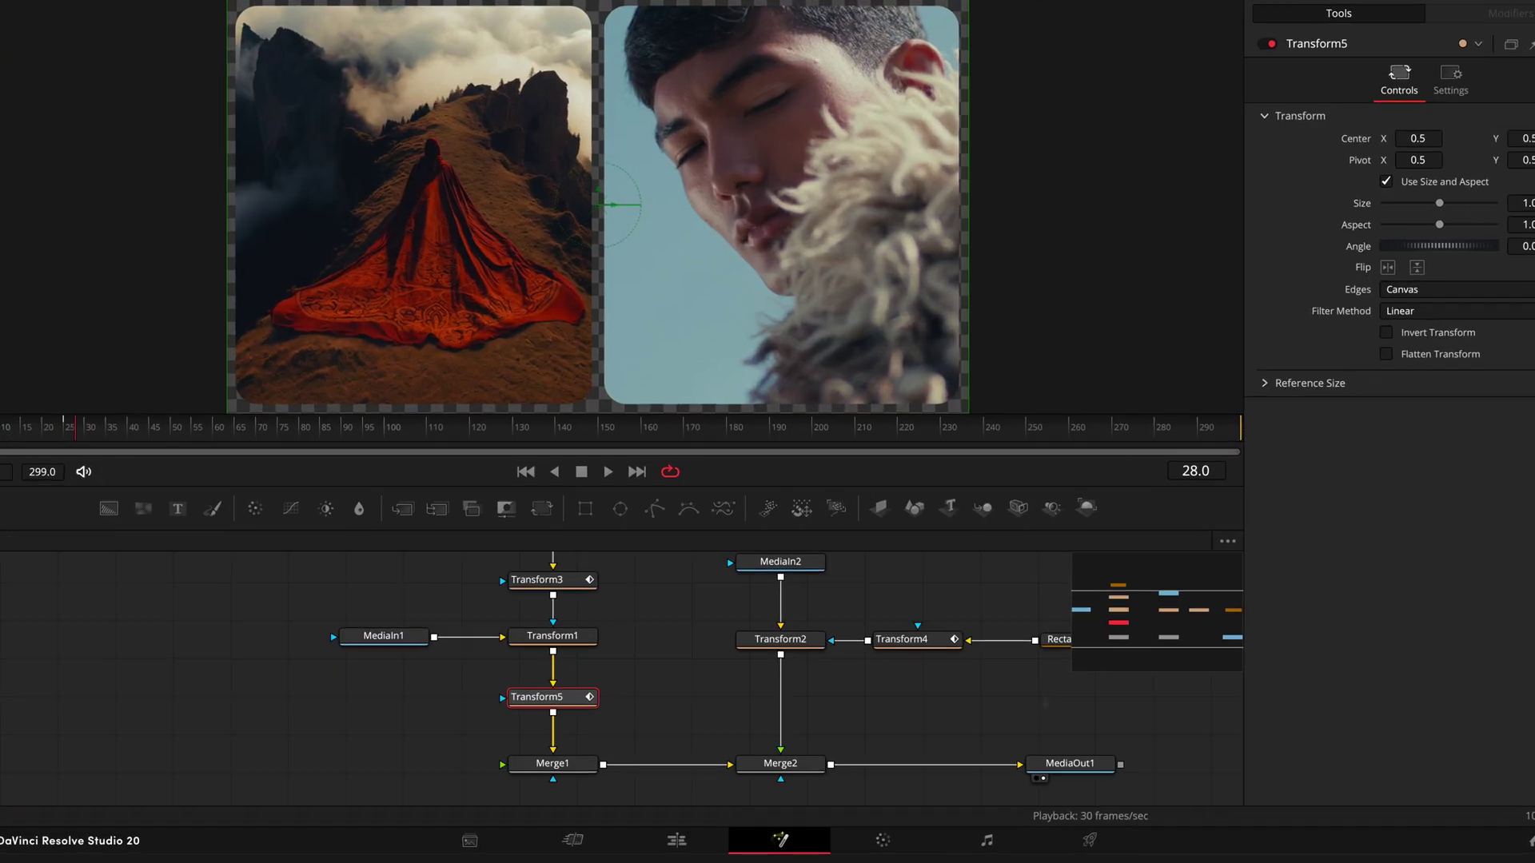
Step: Copy the animated Transform5 node in between Transform2 and Merge2, and play back the animation from the start
key("super+c")
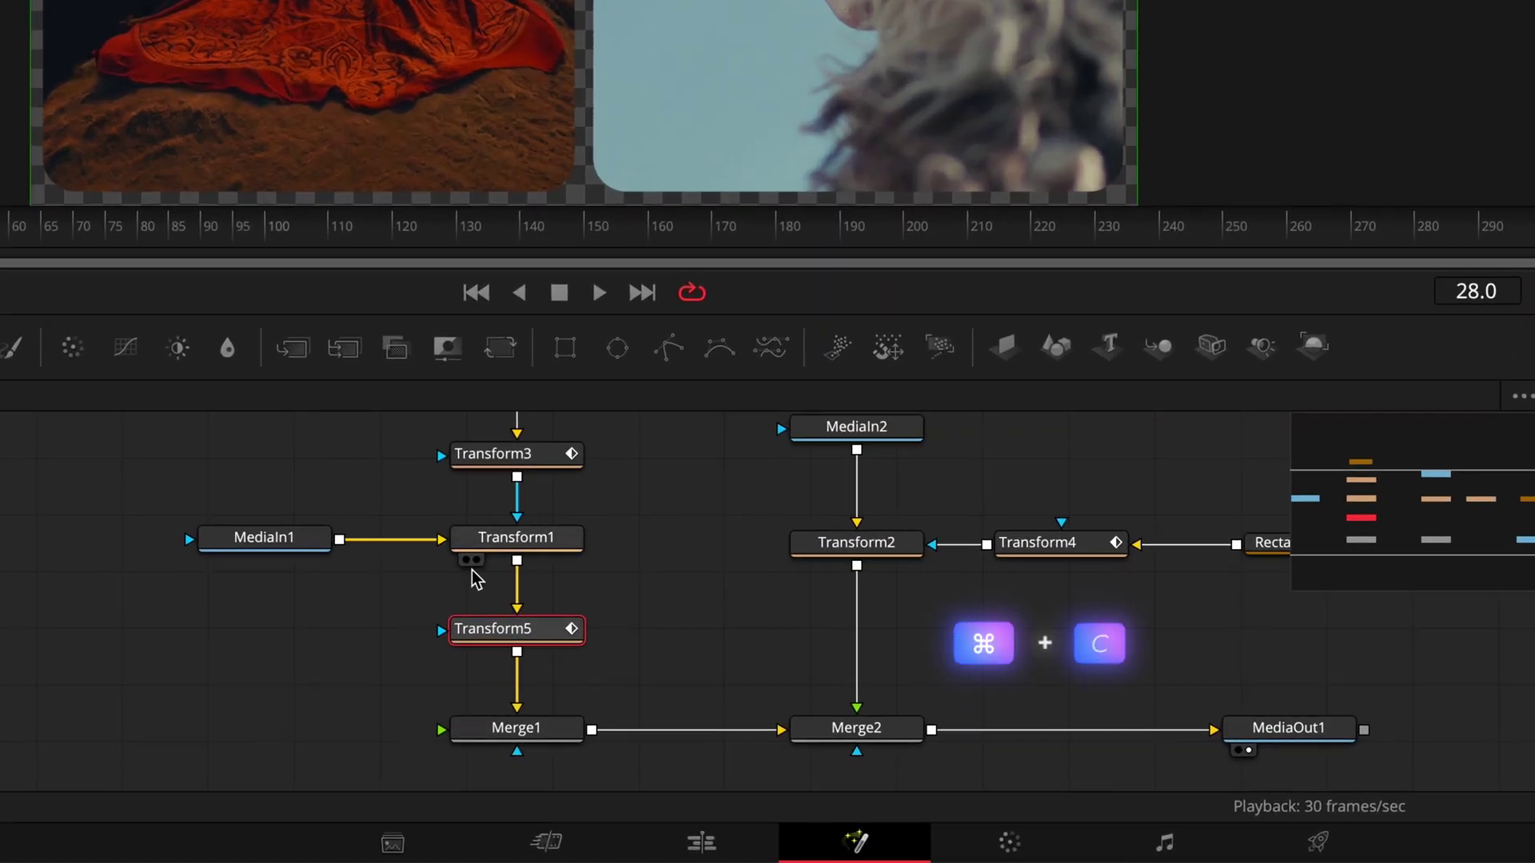
left_click(837, 552)
key("super+v")
left_click_drag(845, 593, 845, 623)
left_click_drag(61, 460, 4, 465)
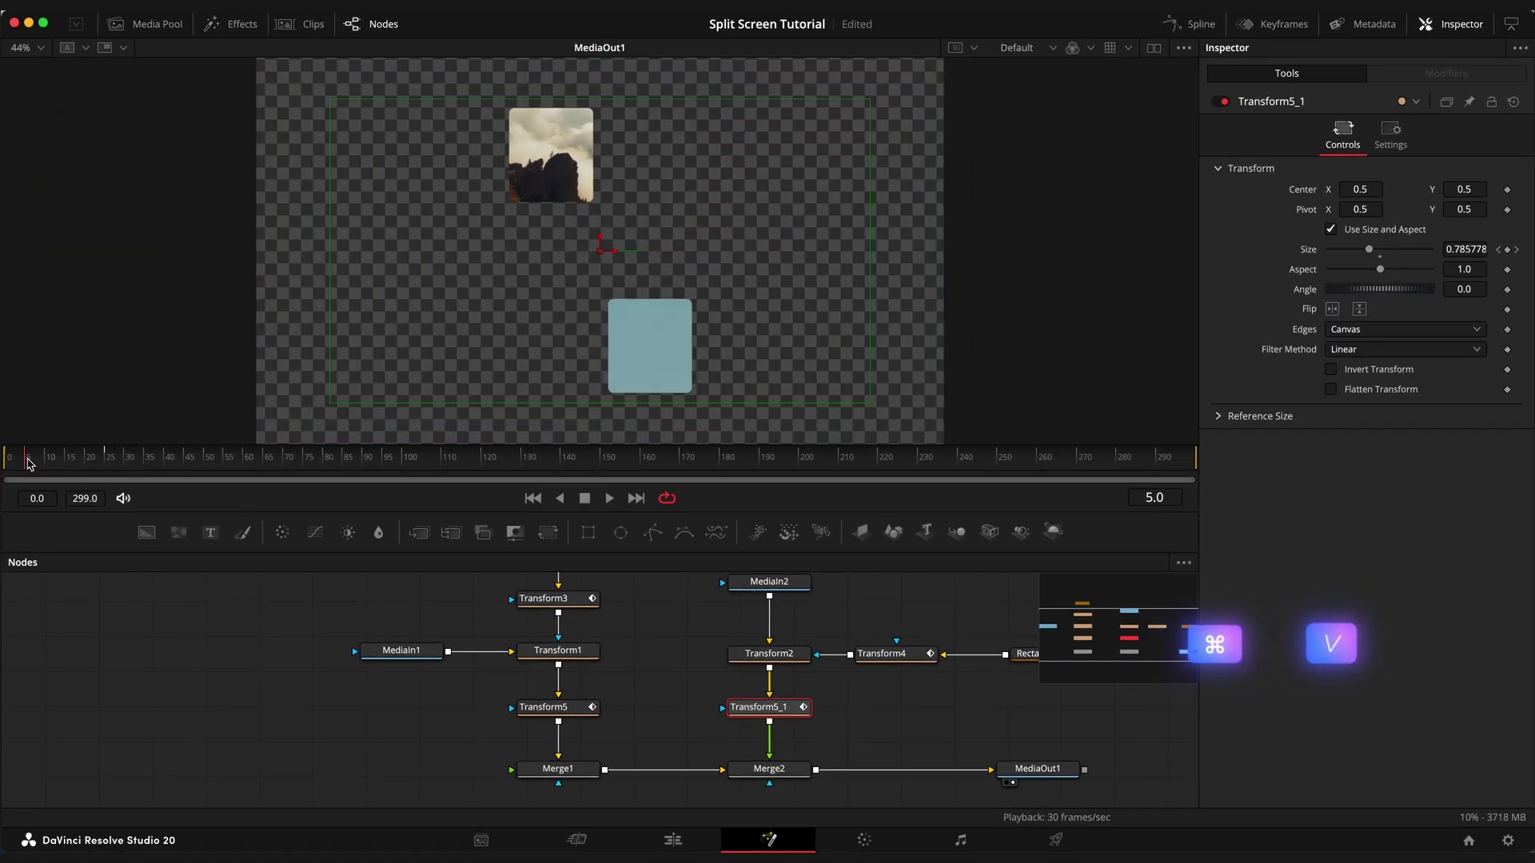
key("space")
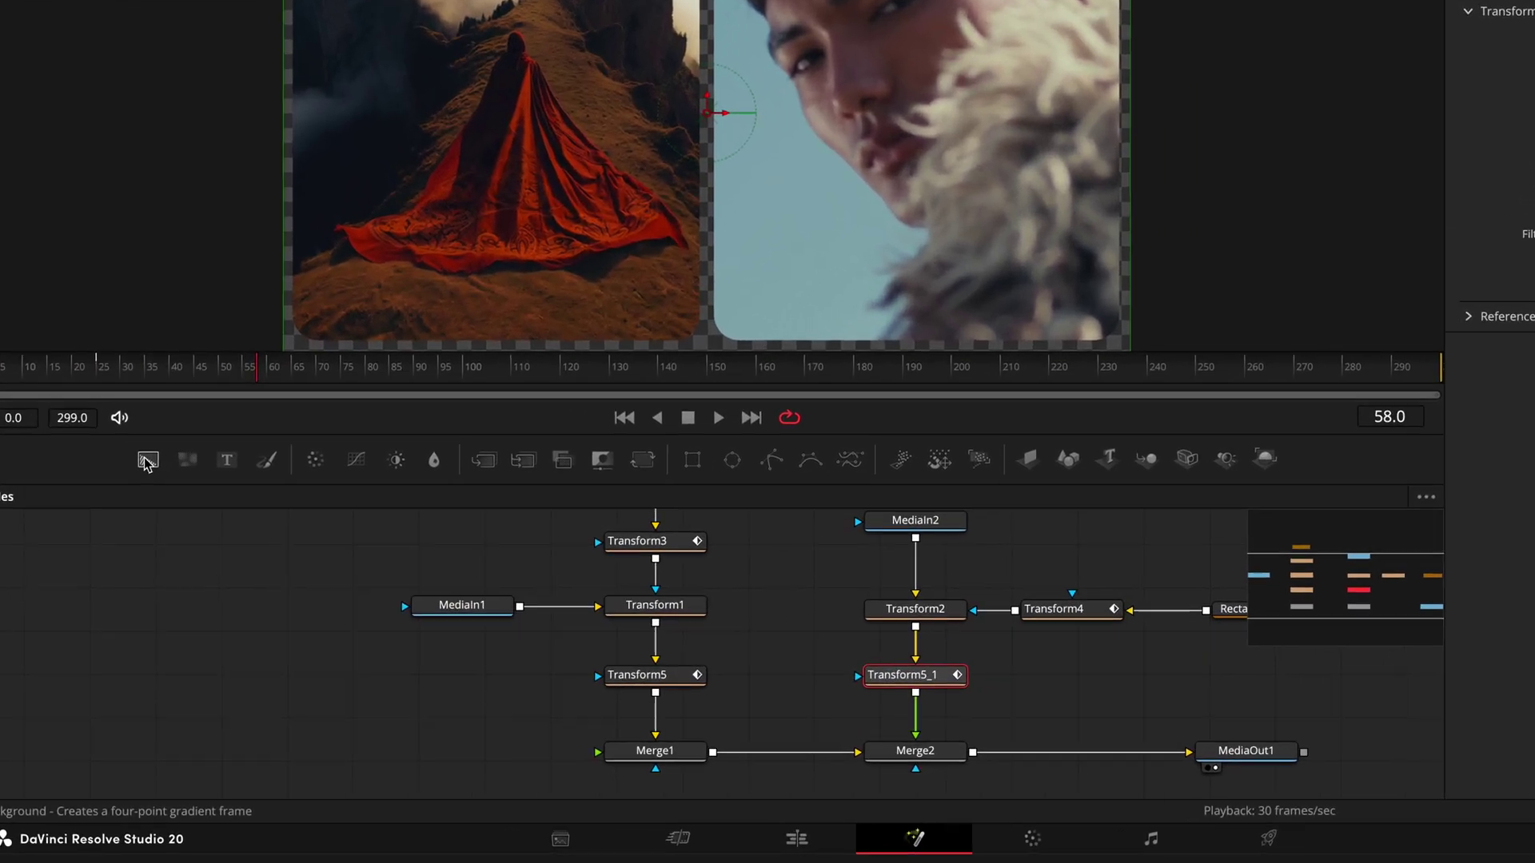
Step: Add a Background node and connect it to Merge1's background input, with Transform5 feeding the foreground input
left_click_drag(147, 461, 486, 762)
left_click_drag(752, 729, 756, 723)
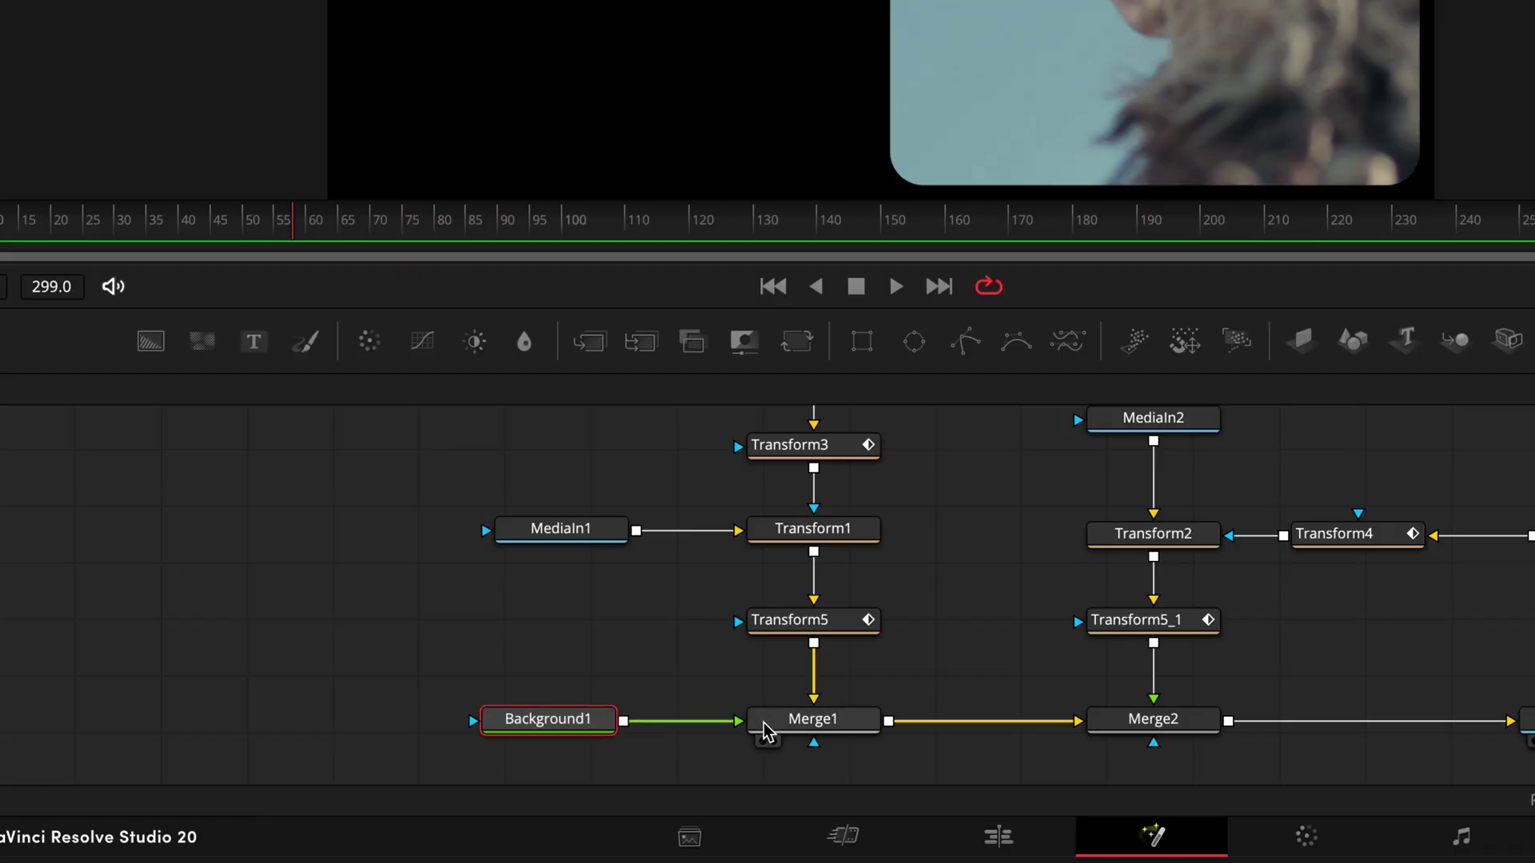
mouse_move(815, 700)
left_mouse_down()
mouse_move(737, 729)
mouse_move(817, 708)
left_mouse_up()
left_click_drag(888, 622, 816, 716)
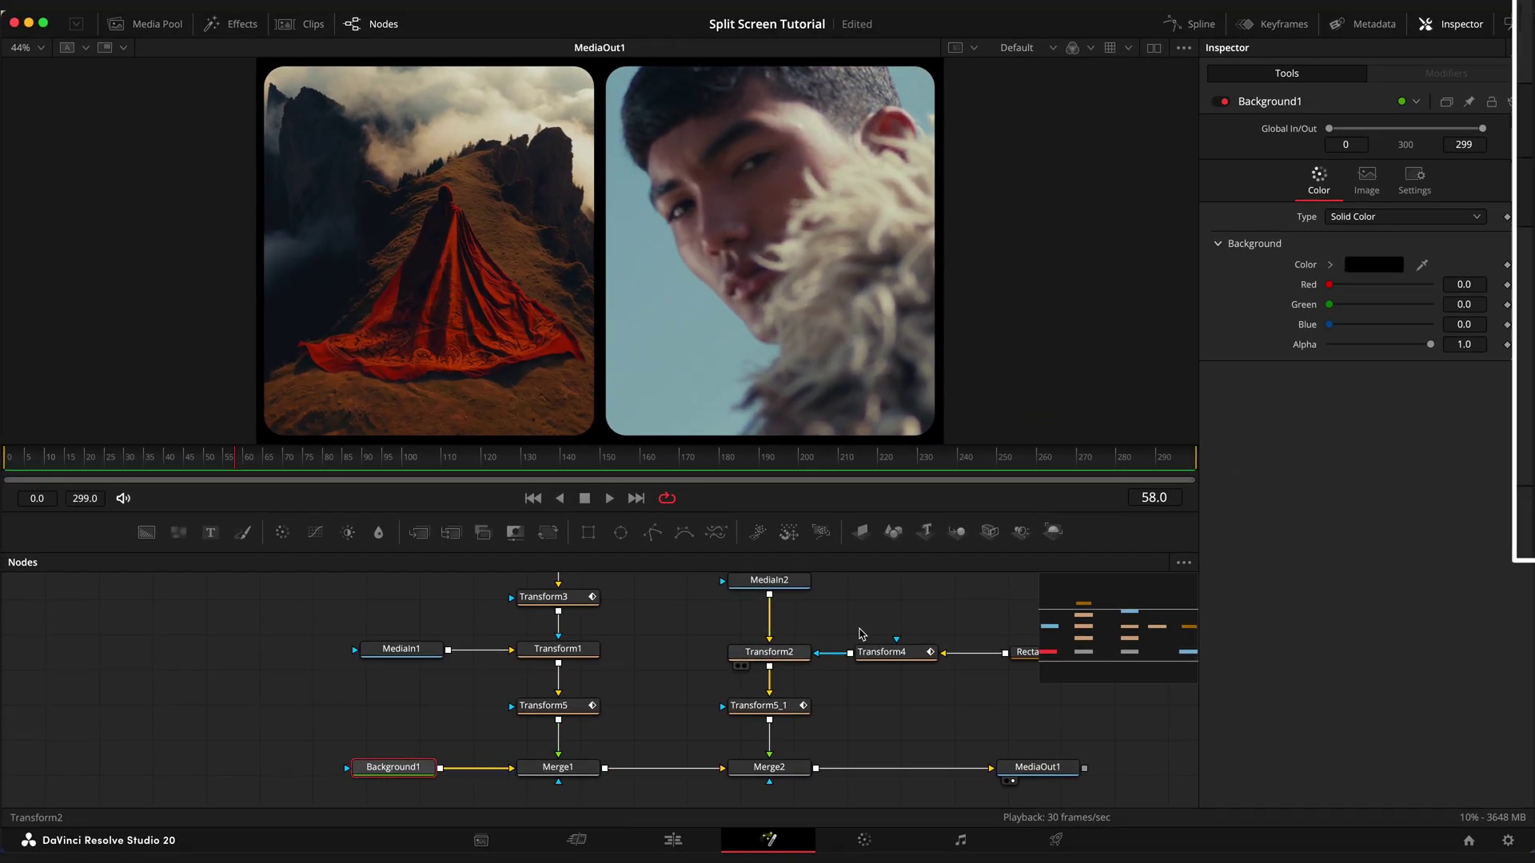
Step: Try colouring Background1 with Red 0.528 and Green 0.567, and return it to opaque black
left_click_drag(1330, 284, 1383, 285)
left_click_drag(1223, 396, 1187, 422)
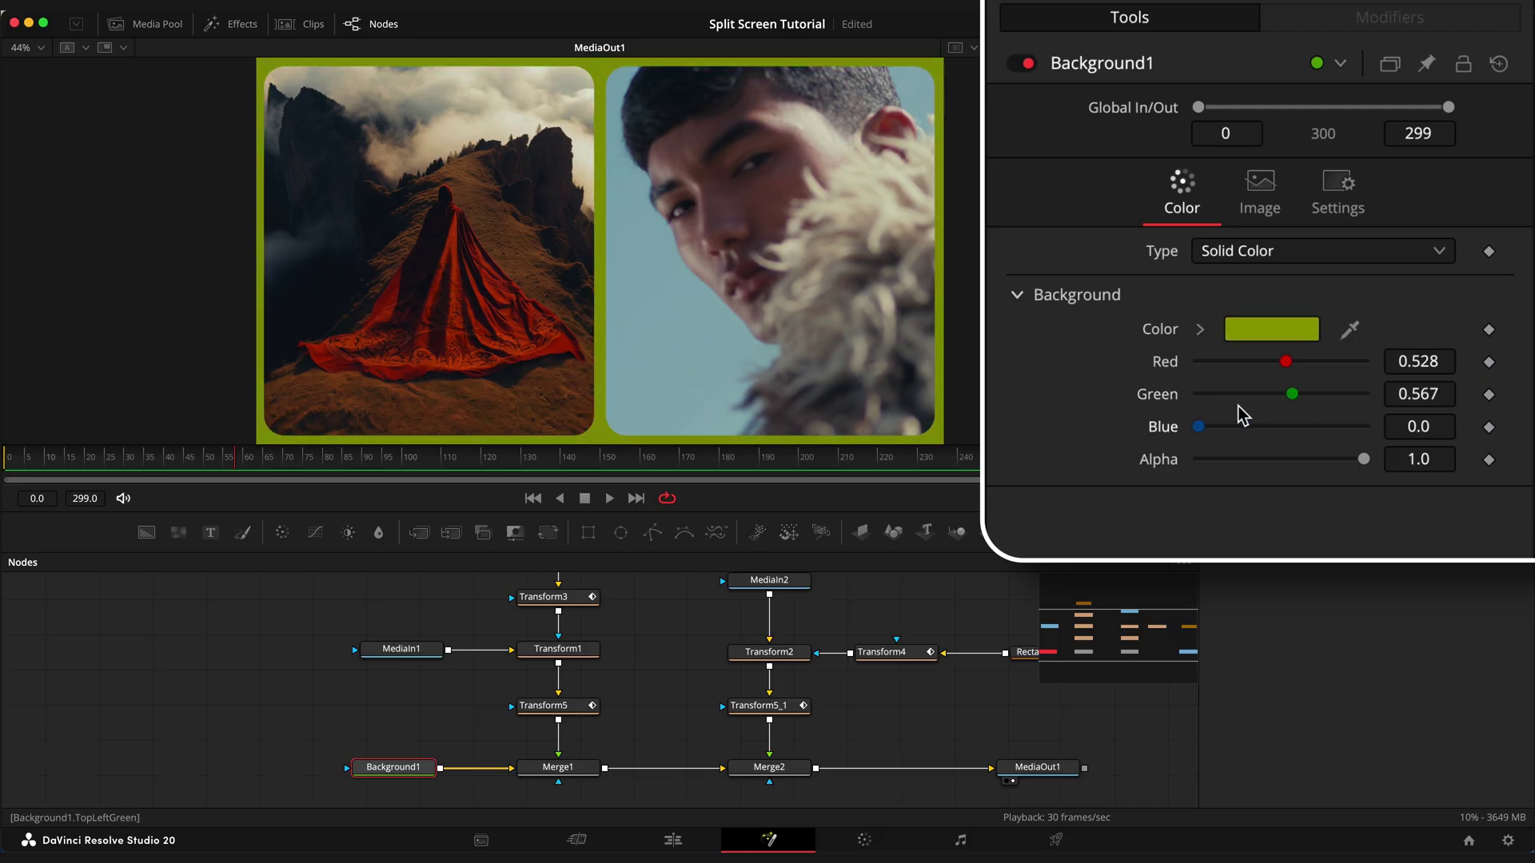
left_click_drag(1292, 394, 1196, 394)
left_click_drag(1285, 362, 1195, 391)
left_click_drag(1343, 466, 1381, 466)
Step: Move MediaOut1 farther away from Merge2 in the node graph
scroll(716, 685, "right", 3)
scroll(716, 685, "down", 2)
left_click_drag(850, 759, 1015, 758)
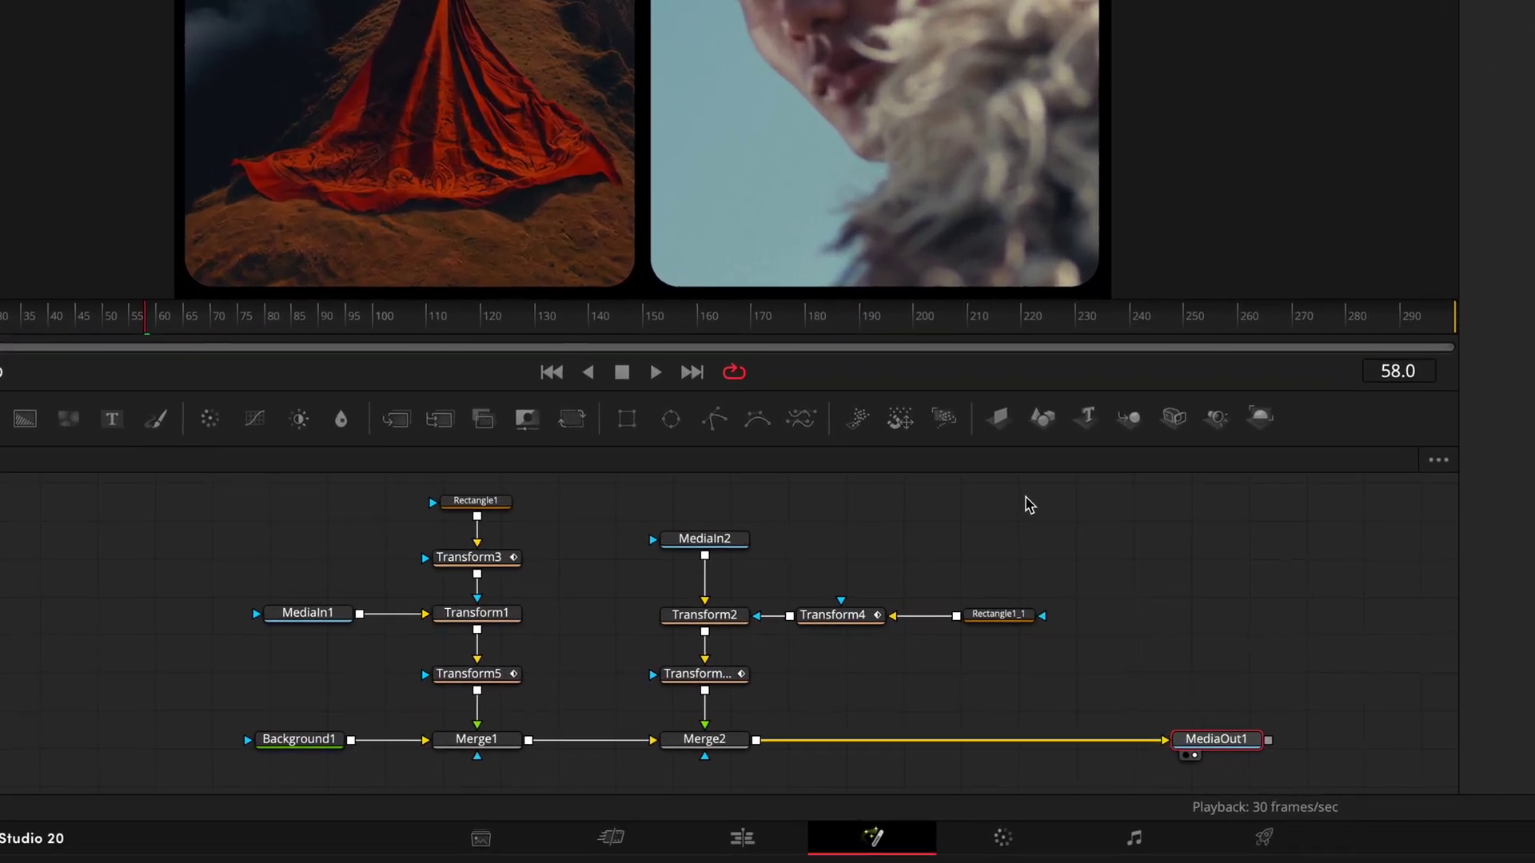
Step: Create a macro from all nodes except MediaOut1 and name it Split Screen Two
left_click_drag(971, 532, 216, 752)
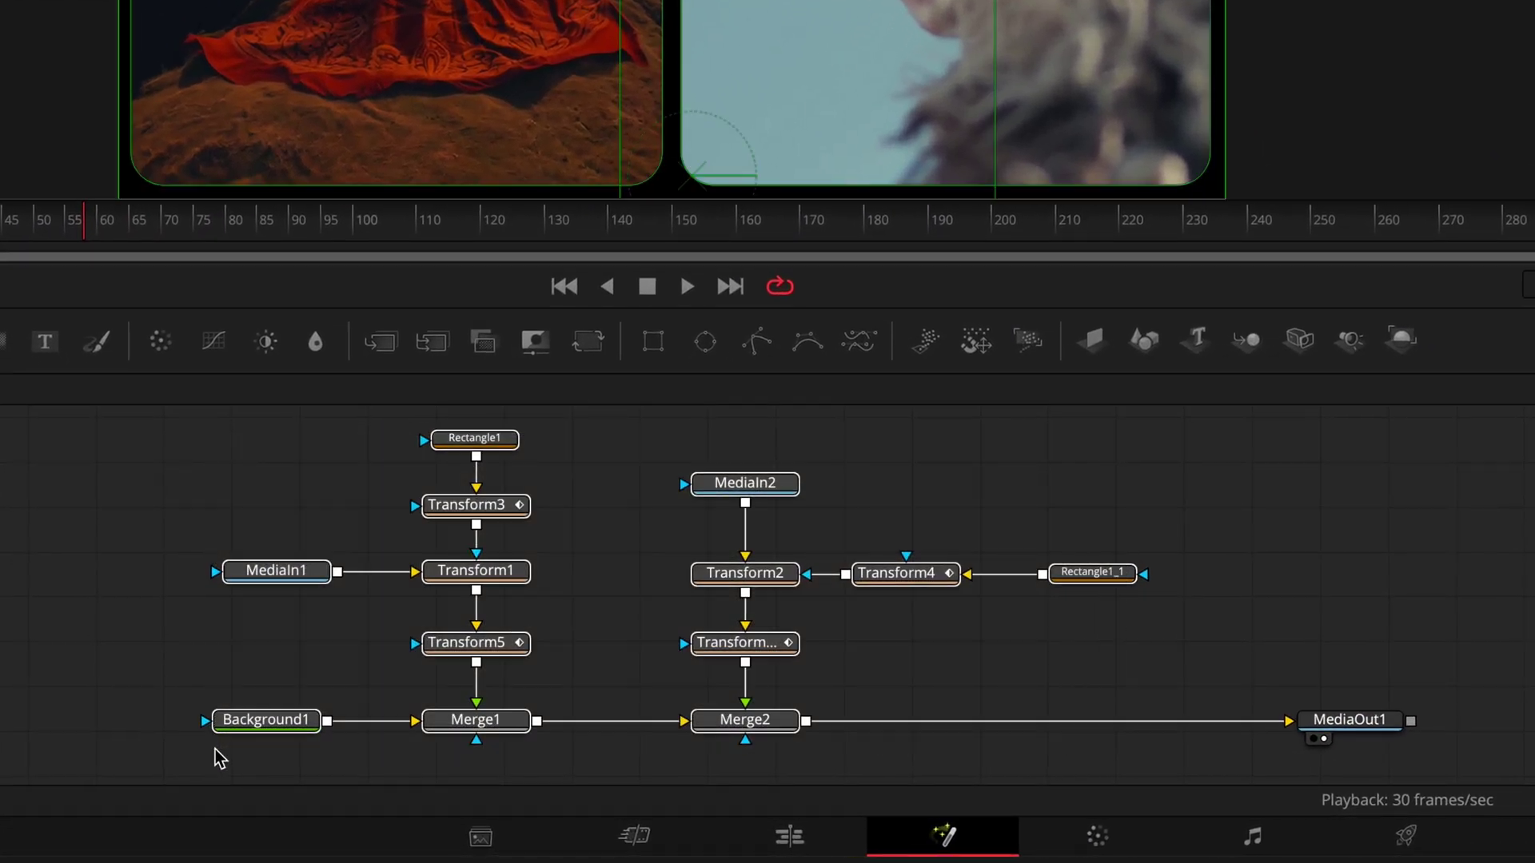
right_click(456, 724)
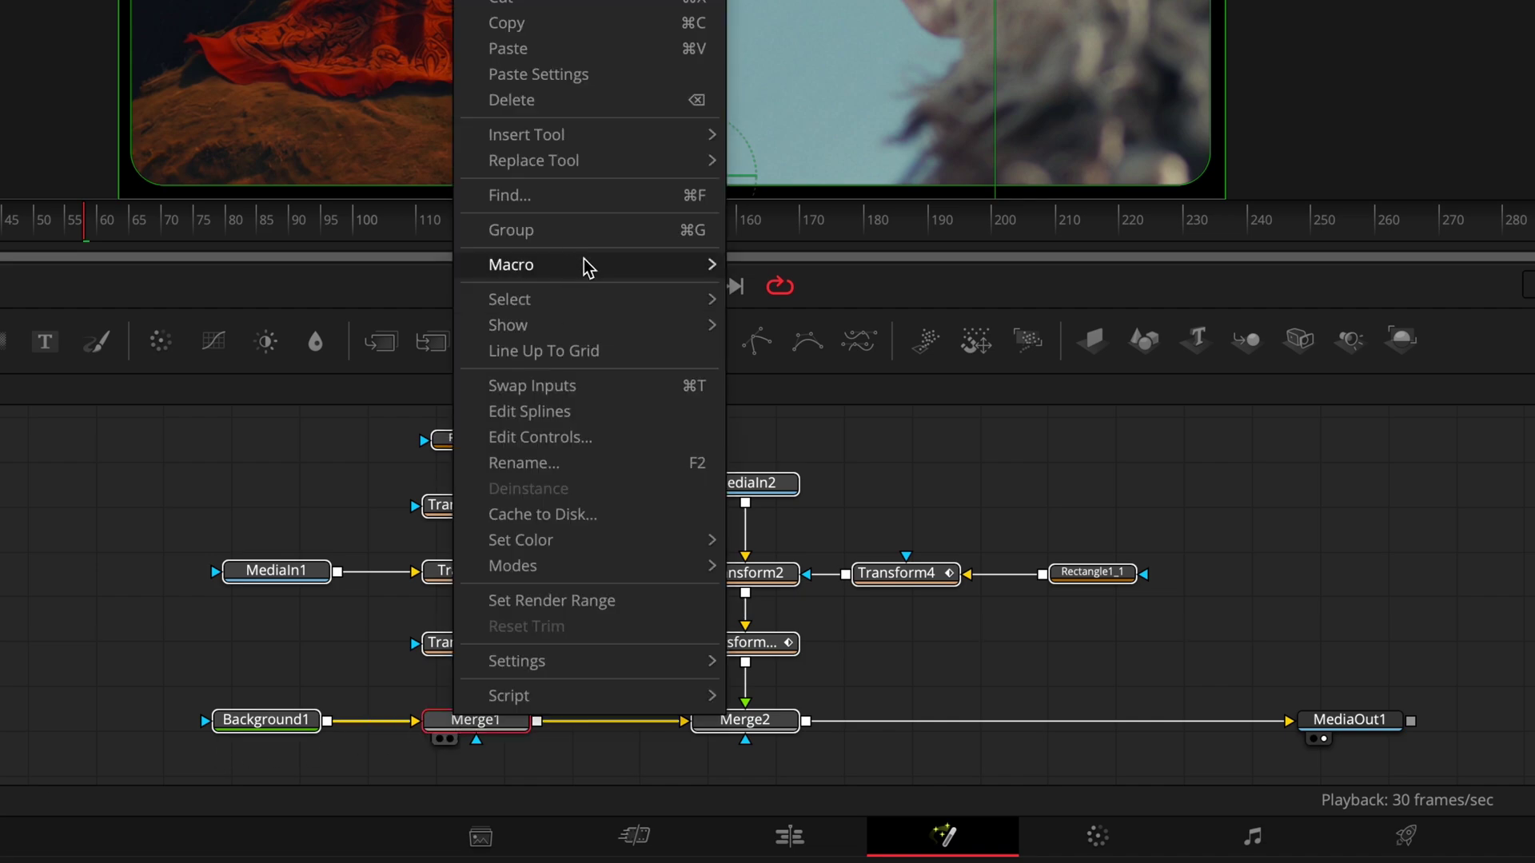
left_click(807, 265)
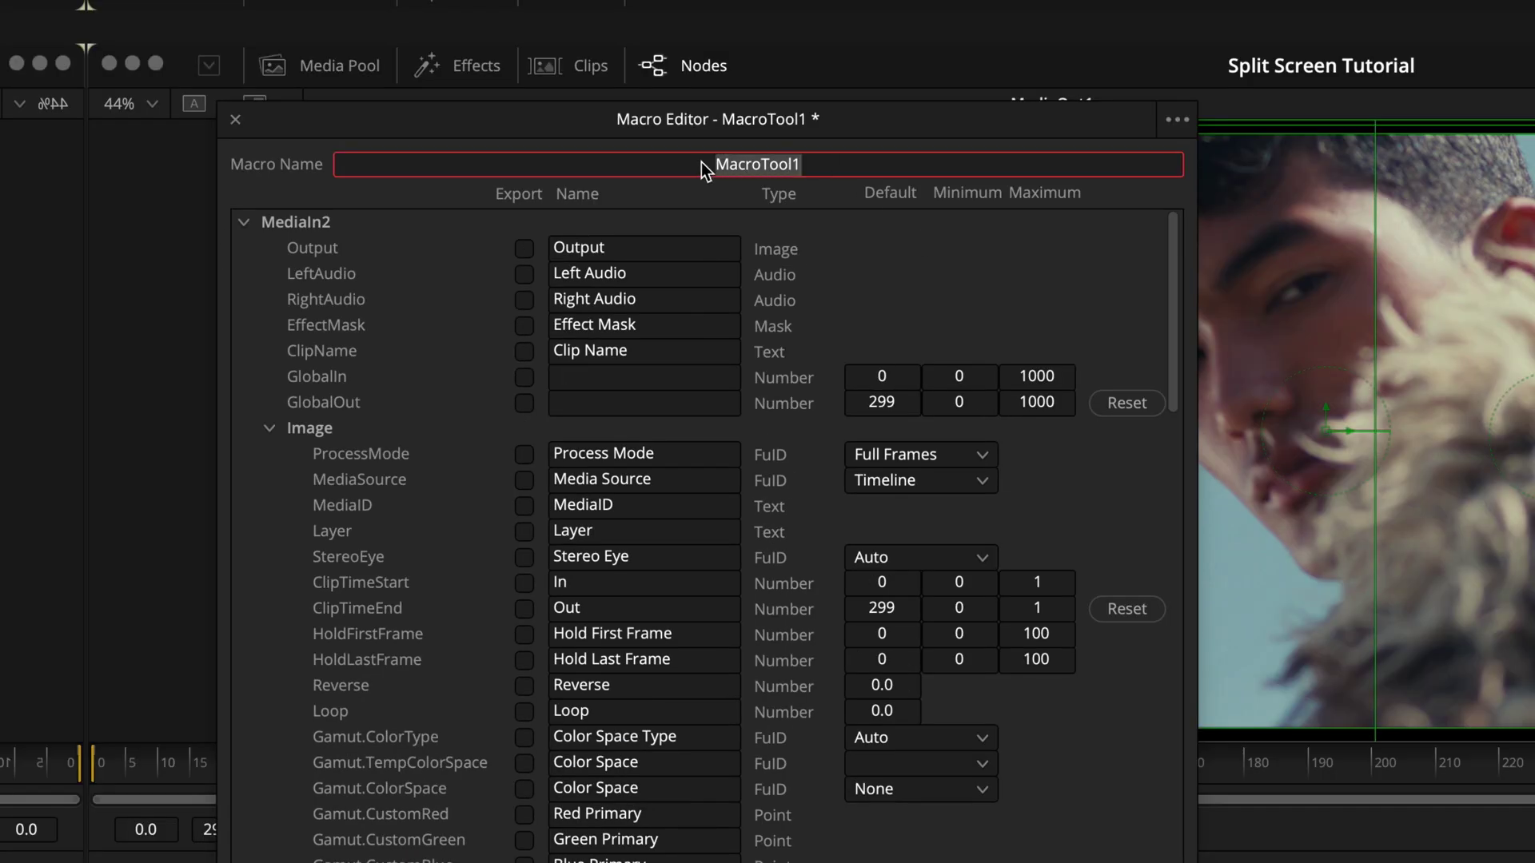
type("Split Screen Two")
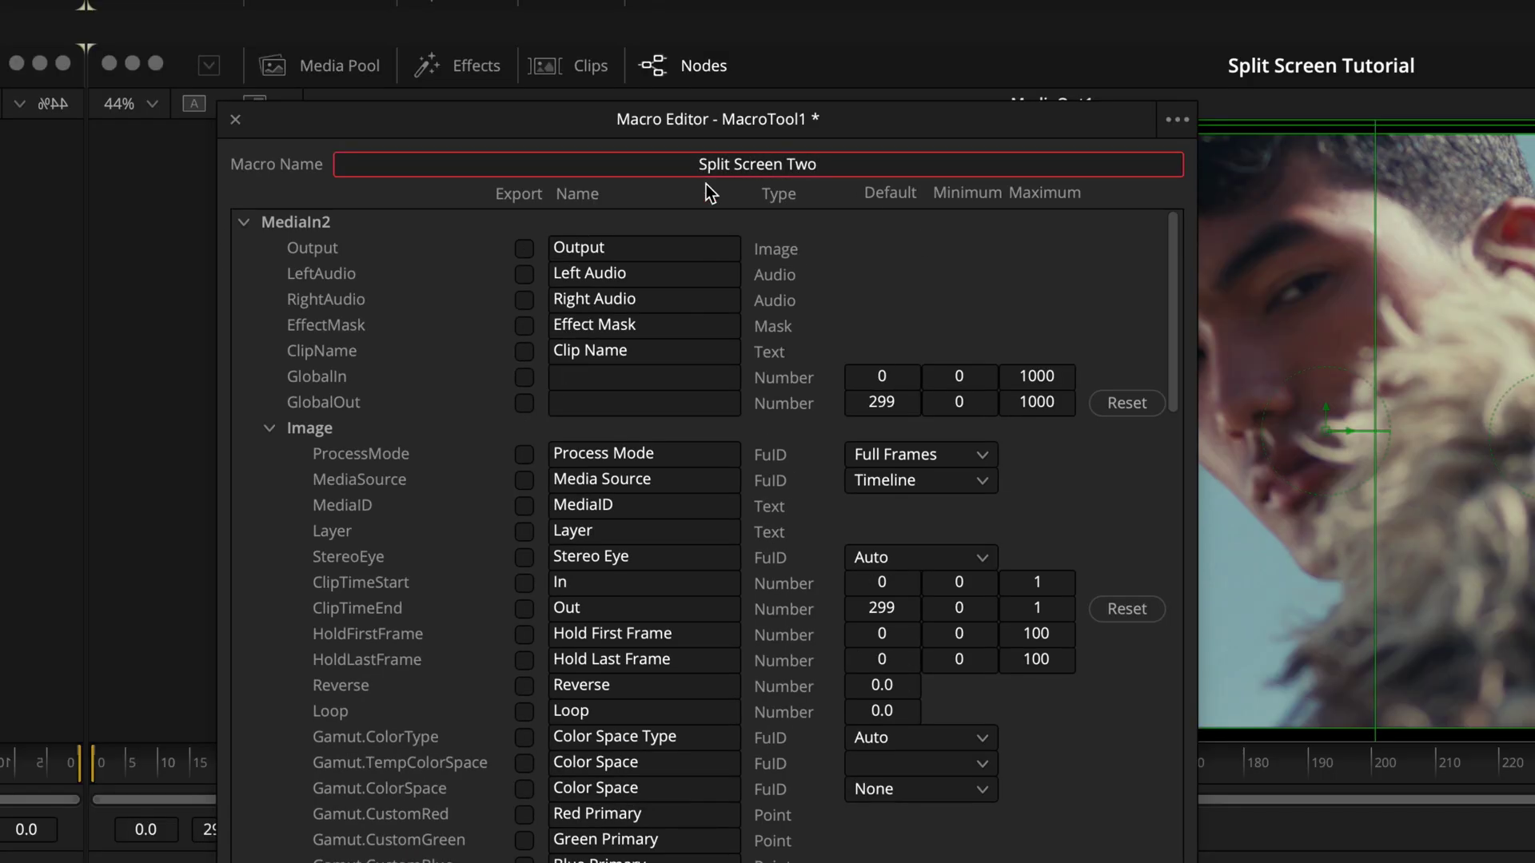
Step: Rename Transform1's Center and Size controls to 01 Center and 01 Size and enable them for export in the macro
left_click(271, 429)
left_click(244, 224)
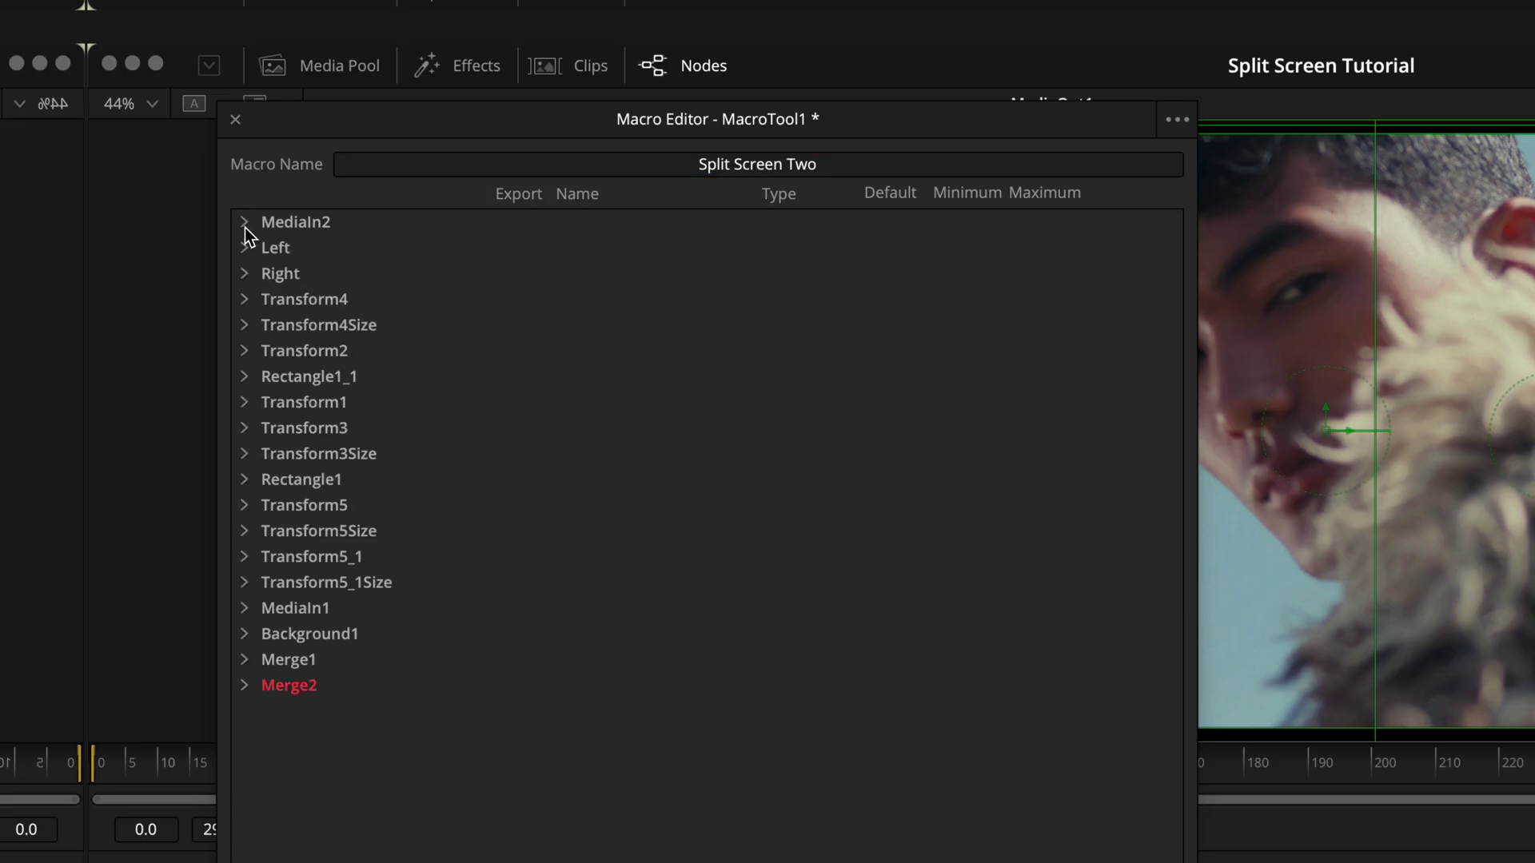
left_click(244, 402)
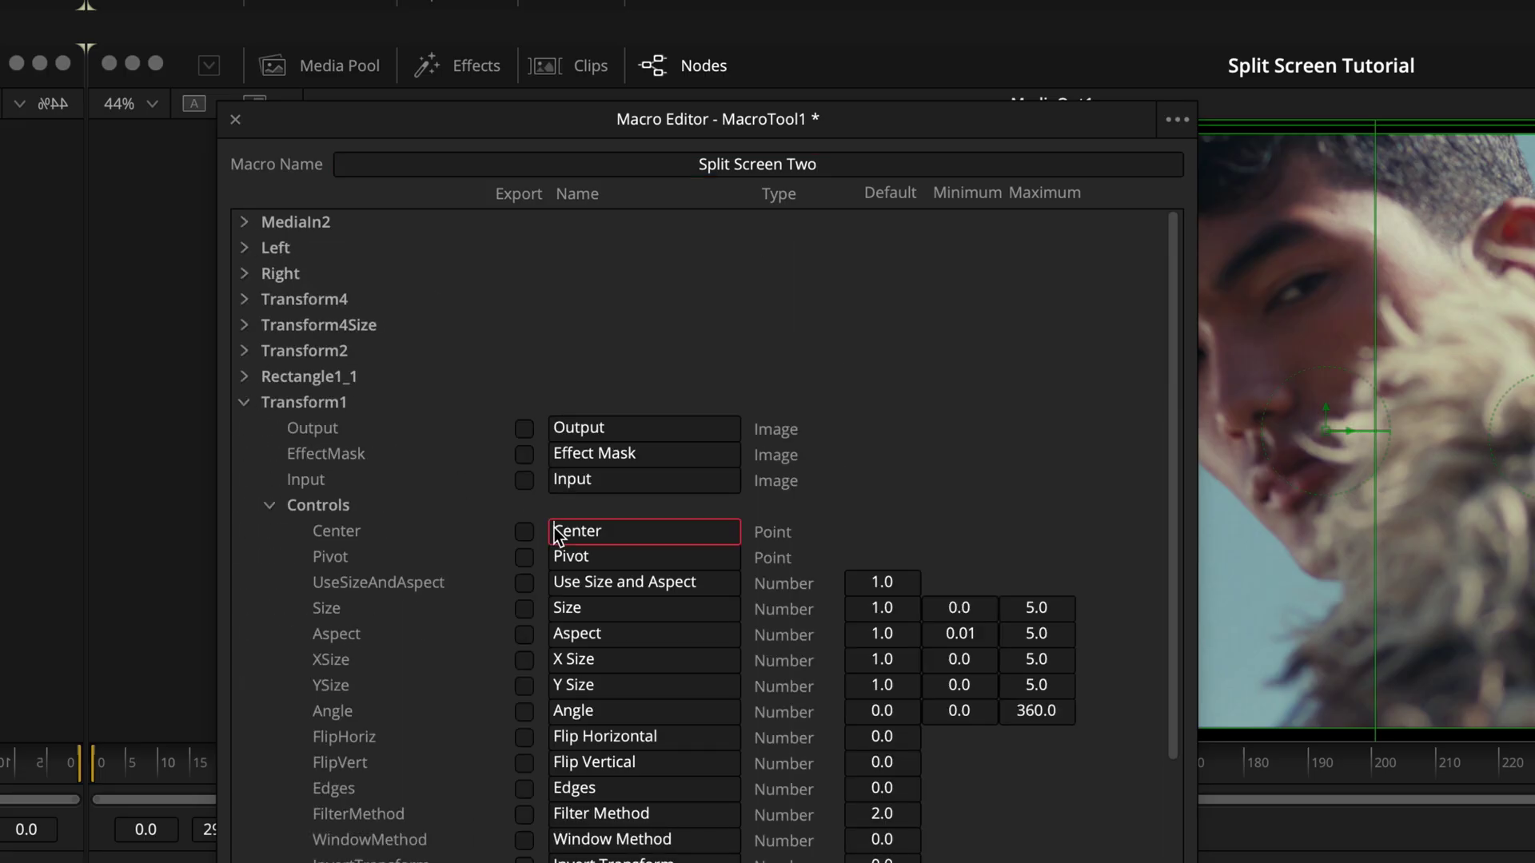
type("01")
left_click(560, 608)
type("01")
left_click(524, 534)
left_click(245, 404)
Step: Rename Transform2's Center and Size controls to 02 Center and 02 Size and enable them for export
left_click(245, 352)
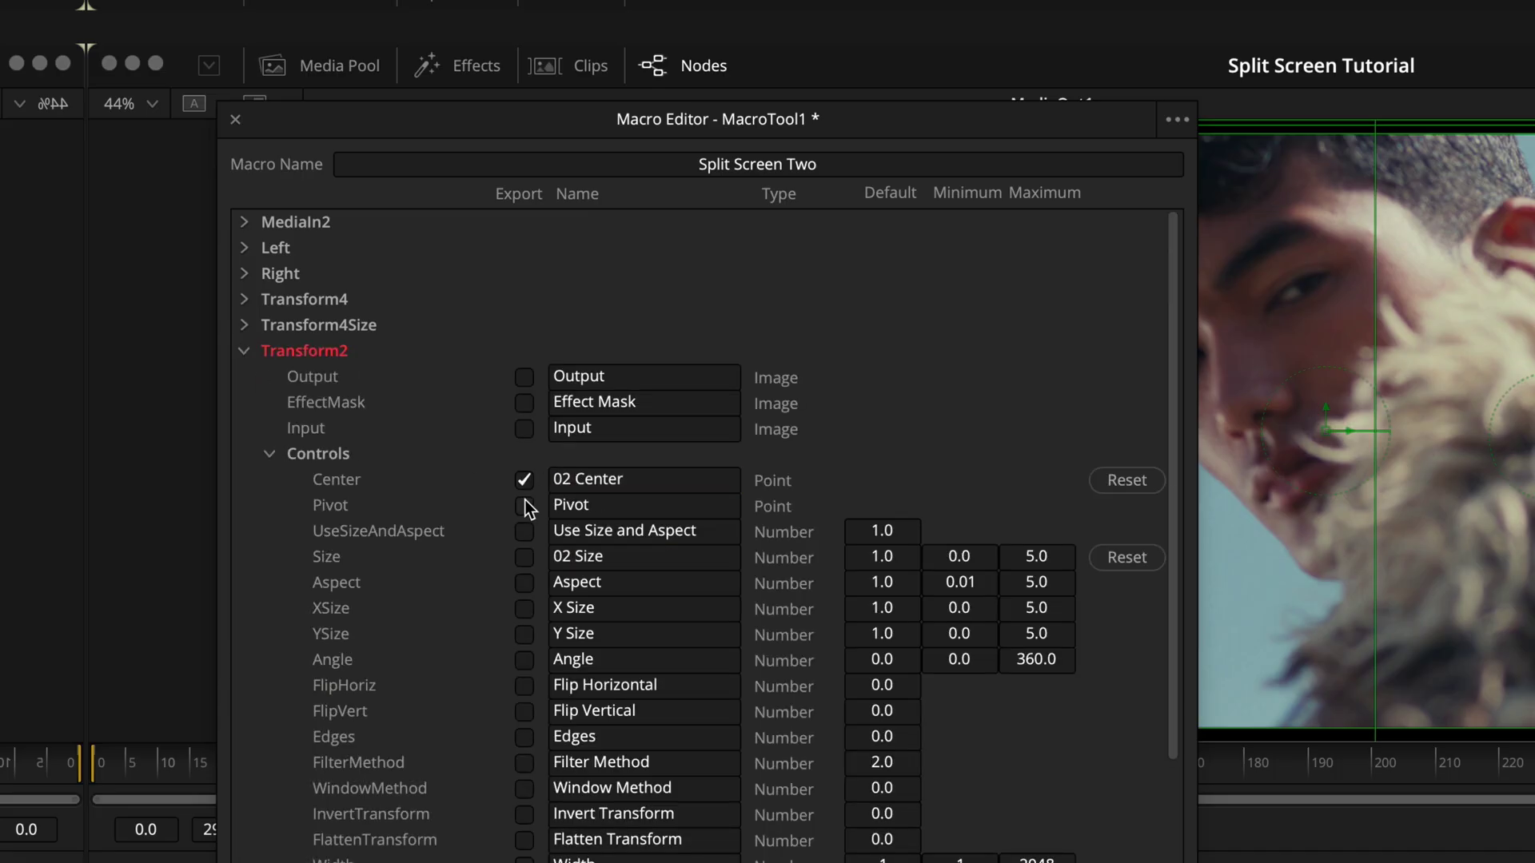
left_click(245, 350)
Step: Enable export of Background1's Type control and its top-left red, green, blue and alpha color controls
left_click(245, 633)
scroll(295, 644, "down", 3)
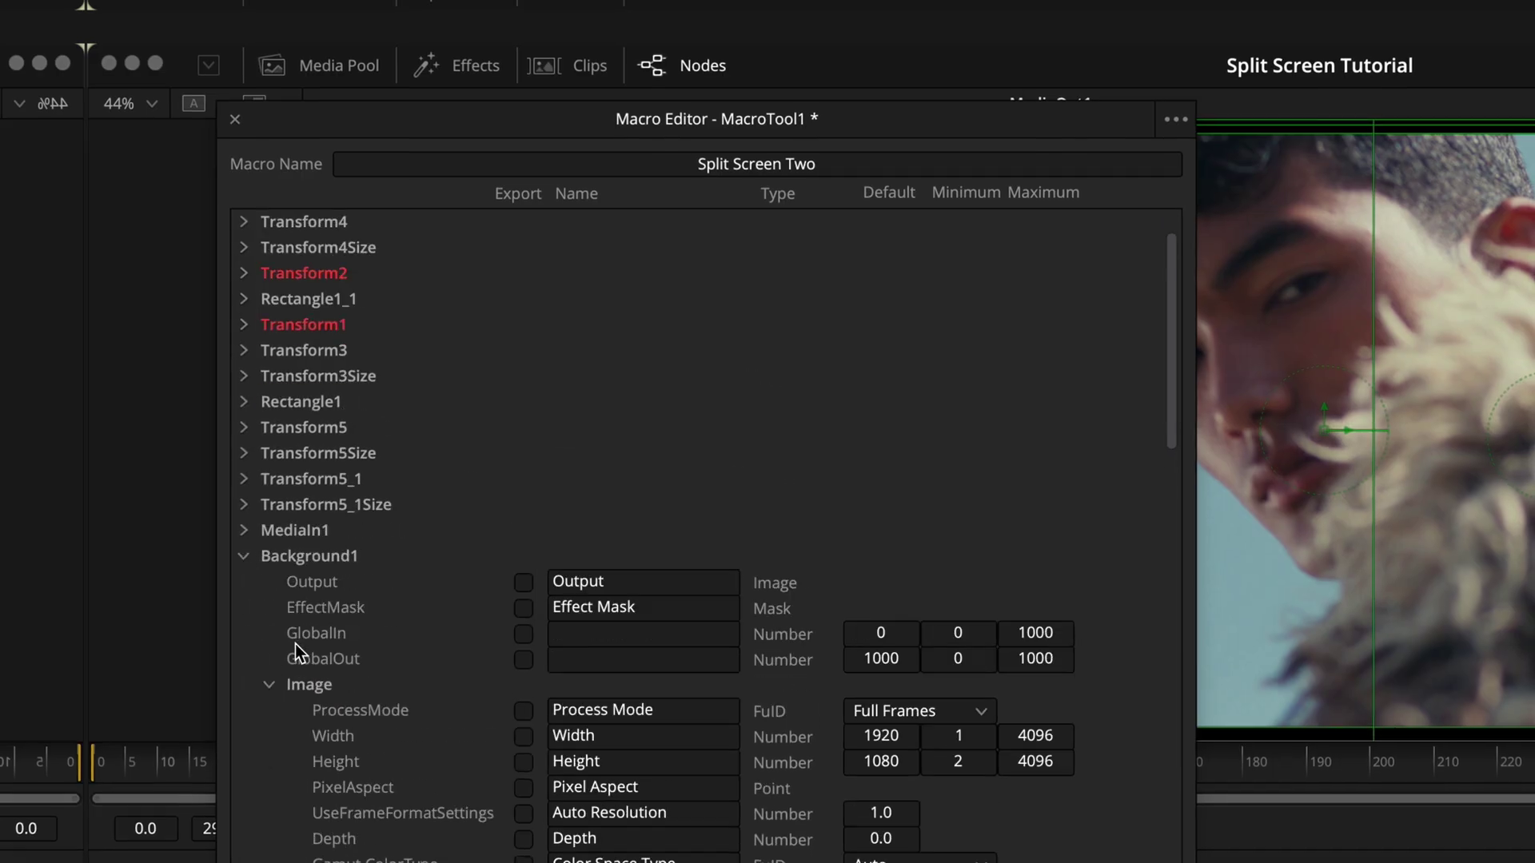
left_click(270, 531)
left_click(524, 582)
left_click(524, 609)
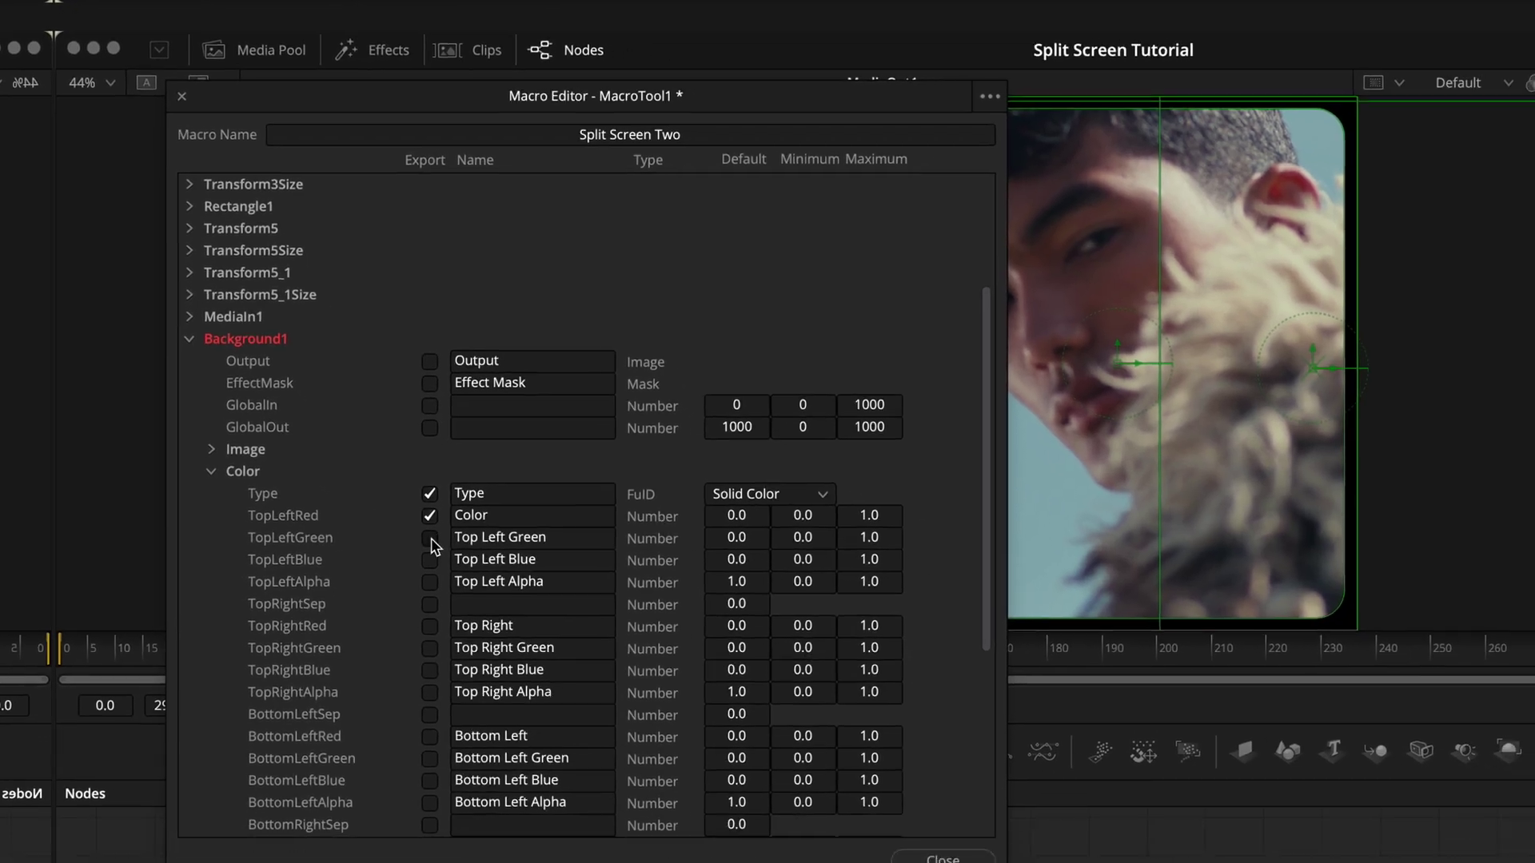
left_click(429, 538)
left_click(430, 559)
left_click(429, 582)
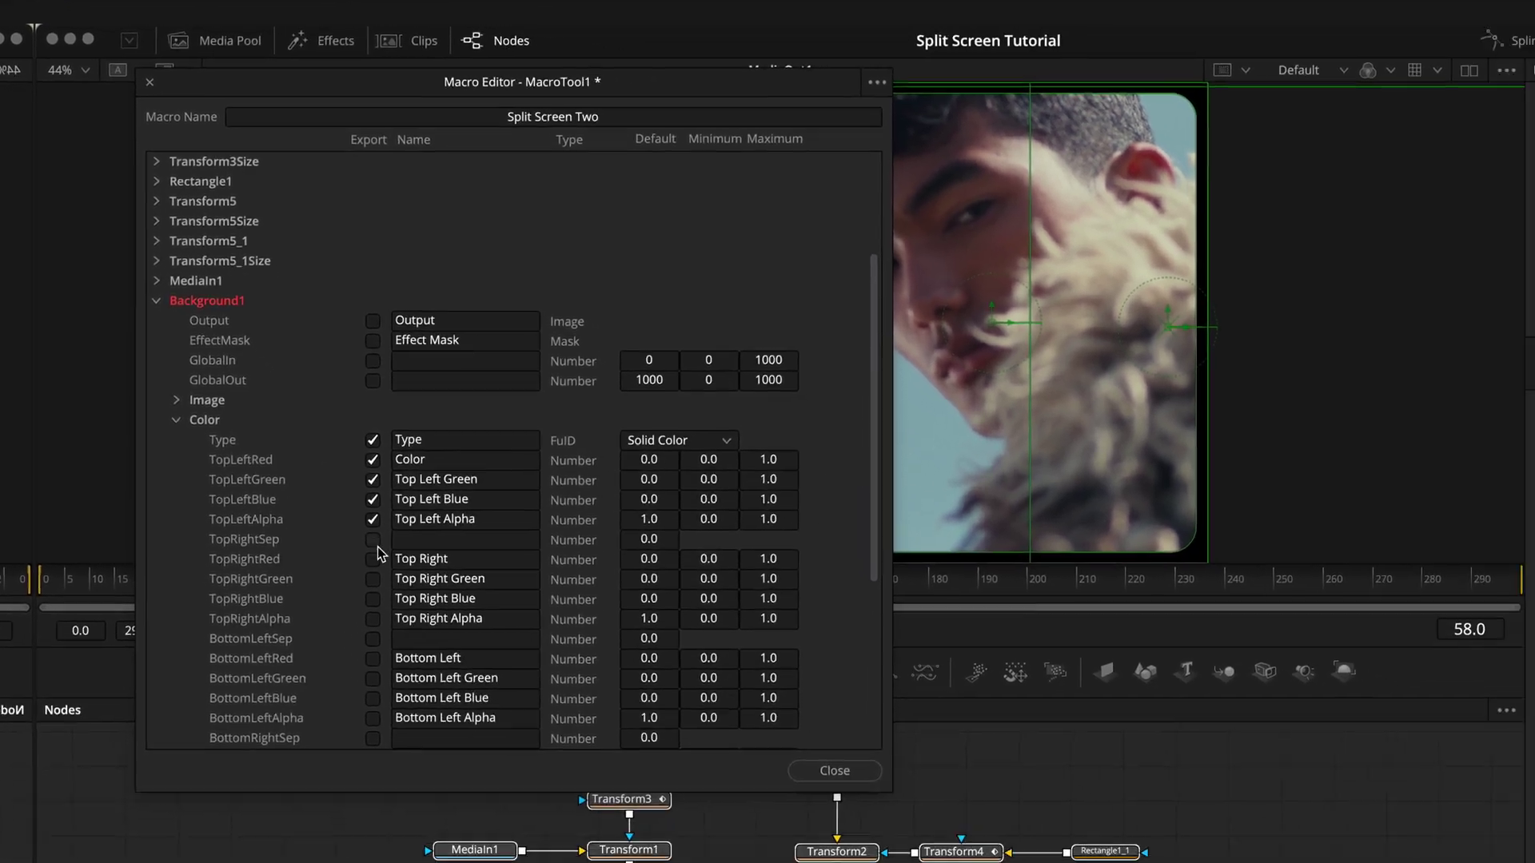
Step: Enable export of Background1's top-right red, green, blue and alpha color controls in the macro
left_click(429, 626)
left_click(429, 648)
left_click(429, 671)
left_click(429, 693)
scroll(429, 692, "down", 4)
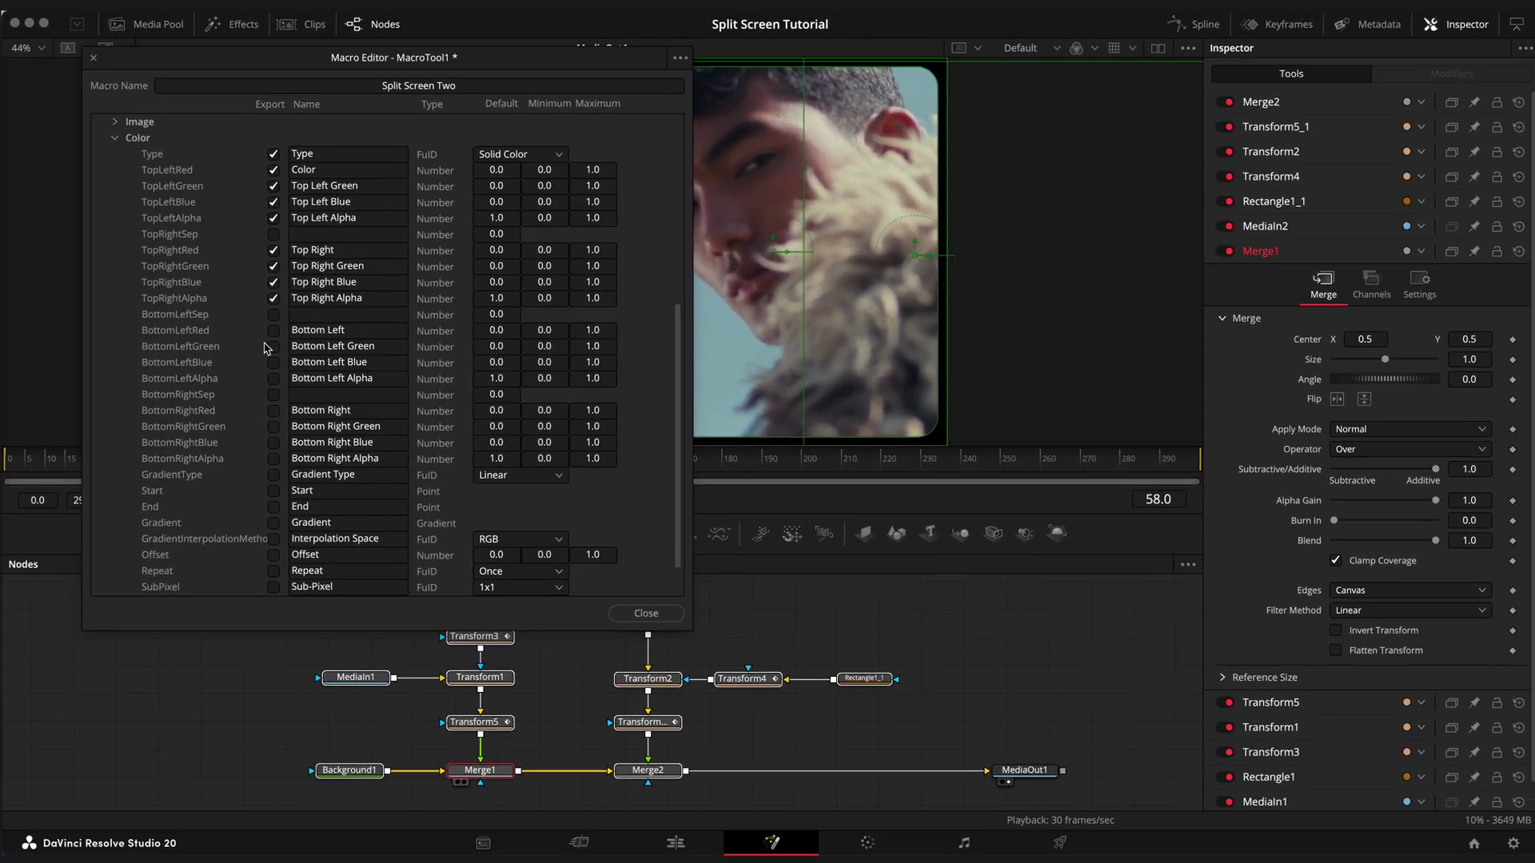
Step: Enable export of Background1's remaining corner color controls and its gradient controls in the macro
left_click(273, 330)
left_click(273, 346)
left_click(272, 489)
left_click(272, 504)
left_click(273, 520)
left_click(272, 536)
scroll(272, 527, "down", 2)
left_click(273, 495)
scroll(272, 514, "up", 6)
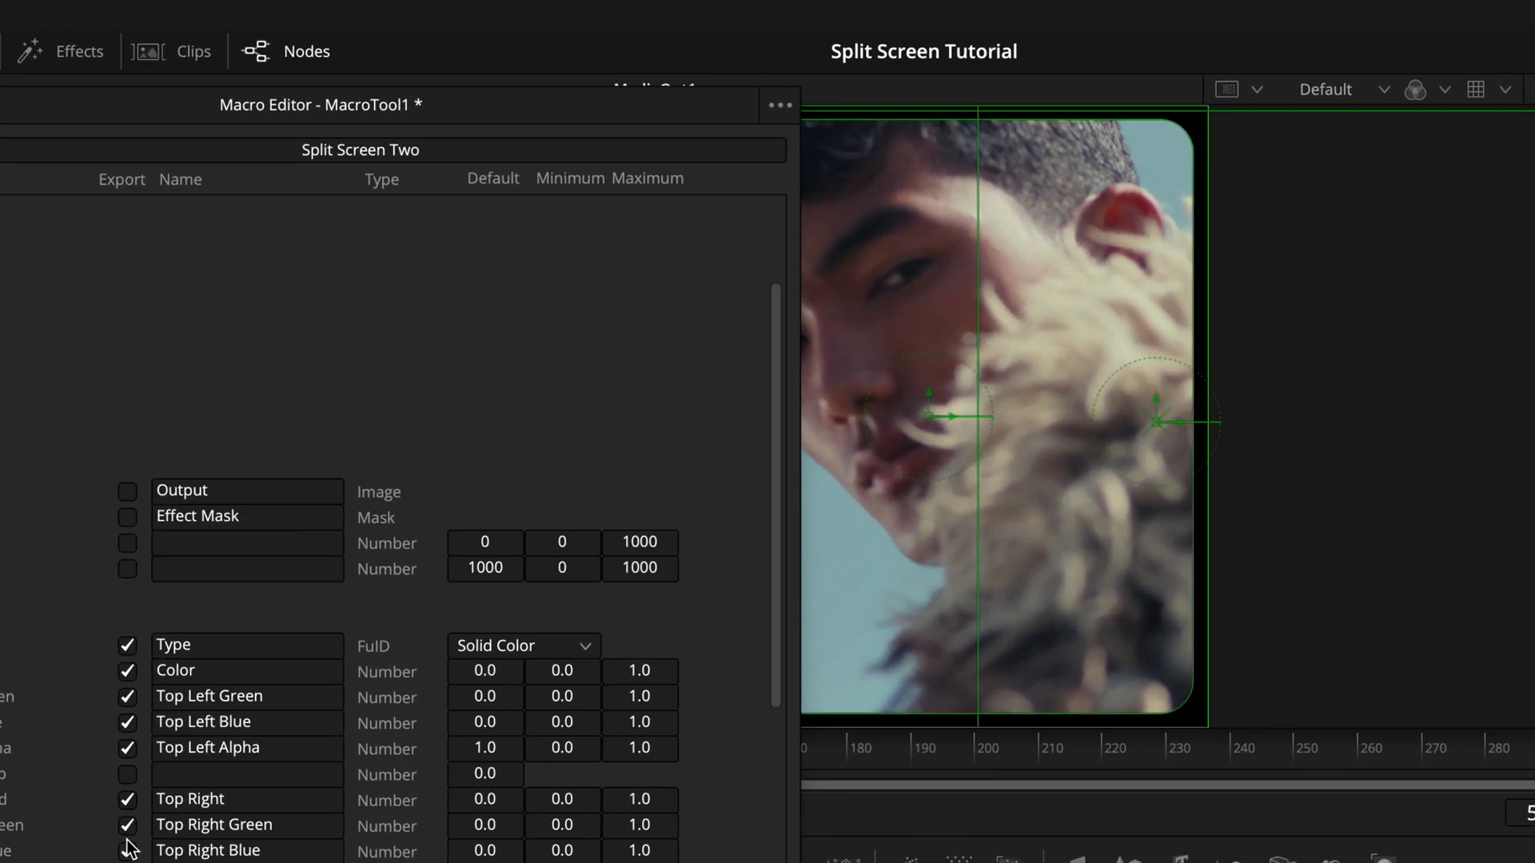
scroll(172, 752, "up", 2)
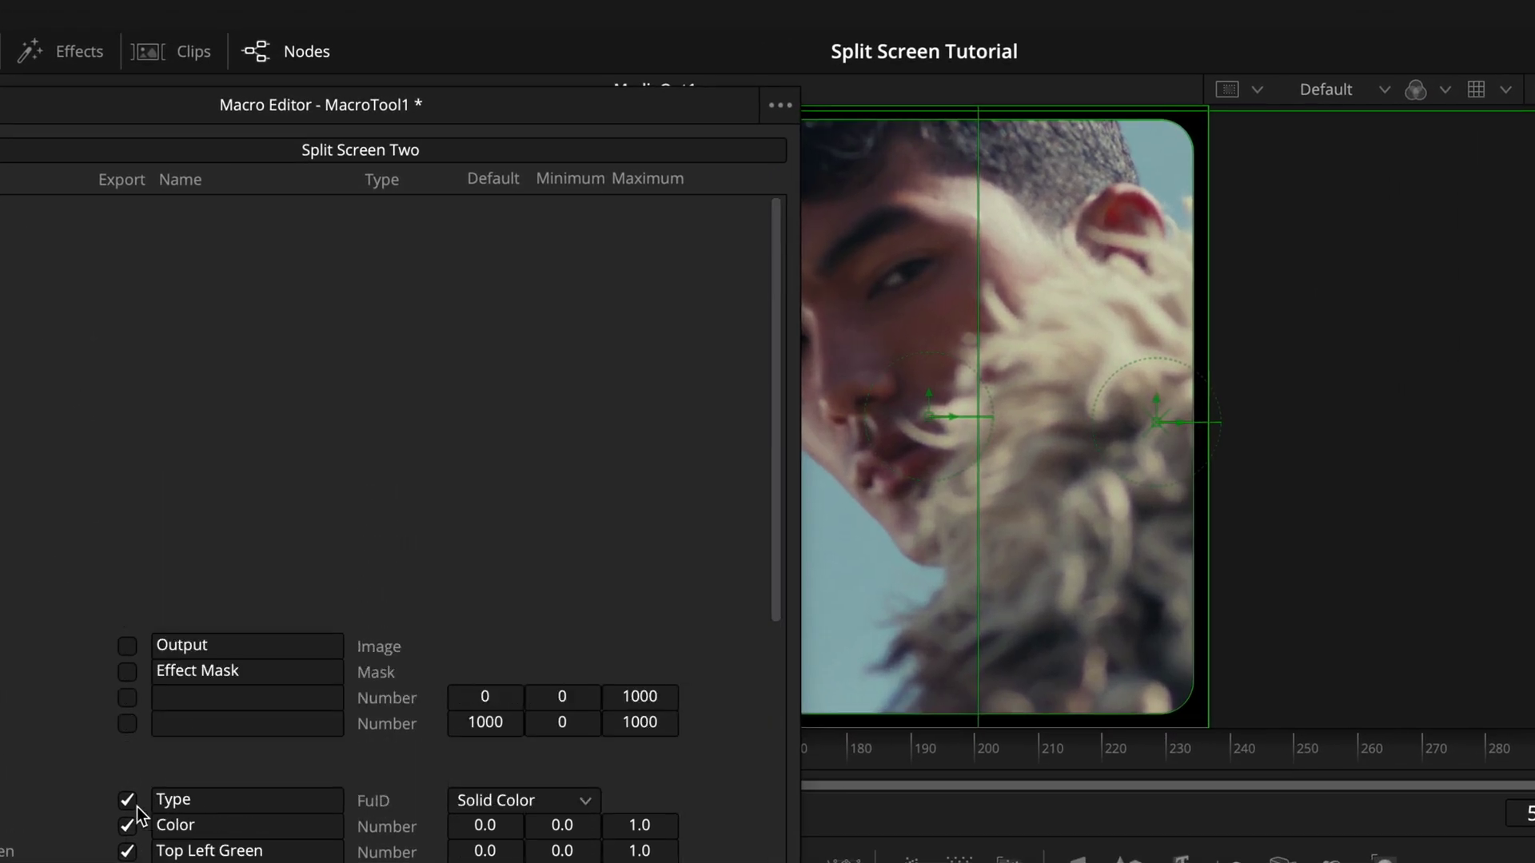
Step: Save the macro as Split Screen Two in a new Desktop folder named Art 3 Studio Tutorial
left_click(783, 107)
left_click(805, 196)
left_click(497, 358)
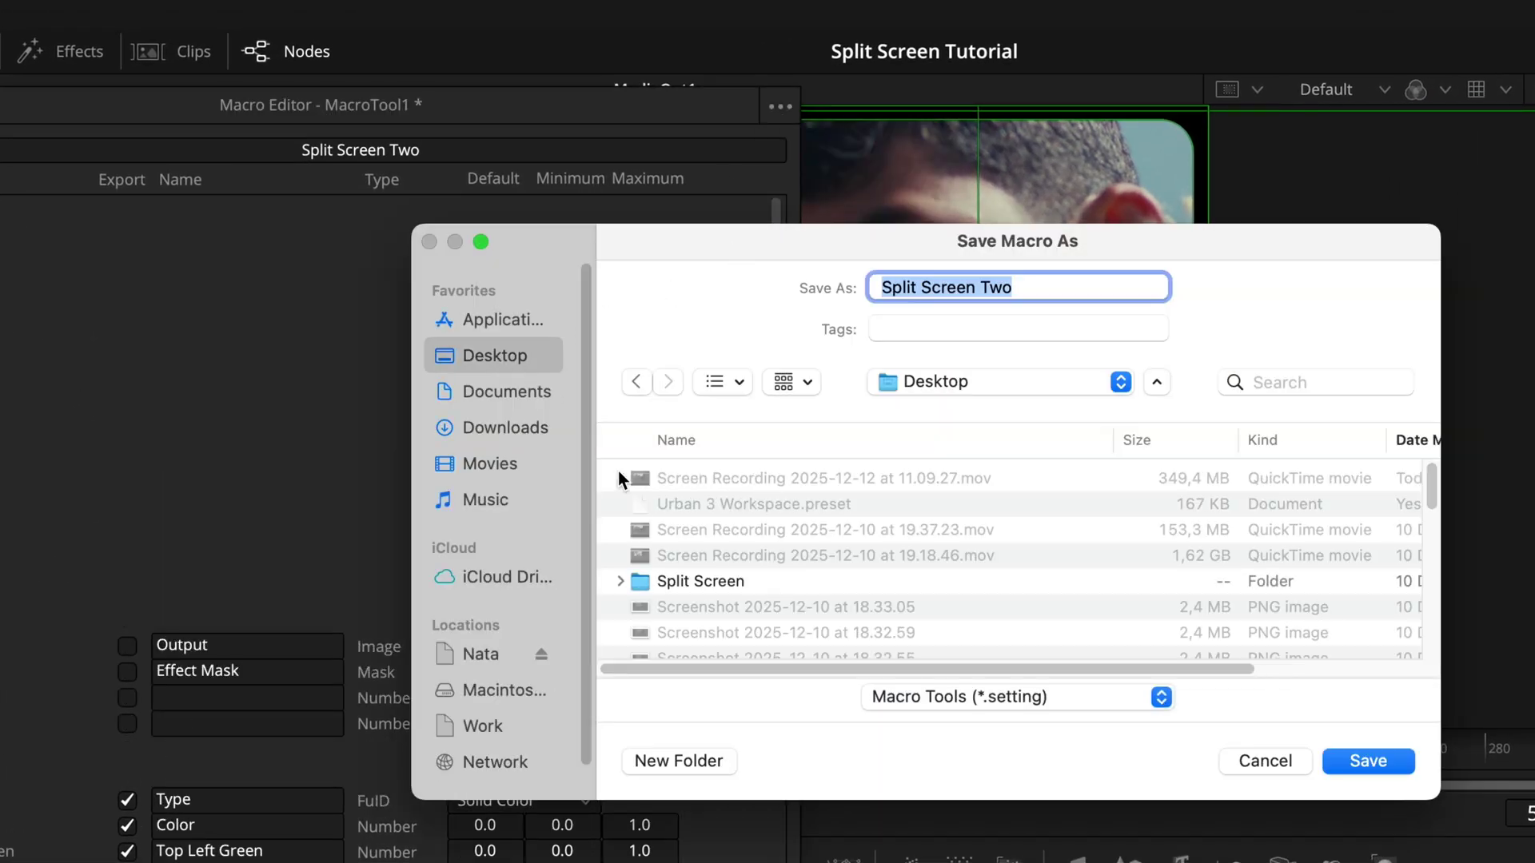
left_click(680, 761)
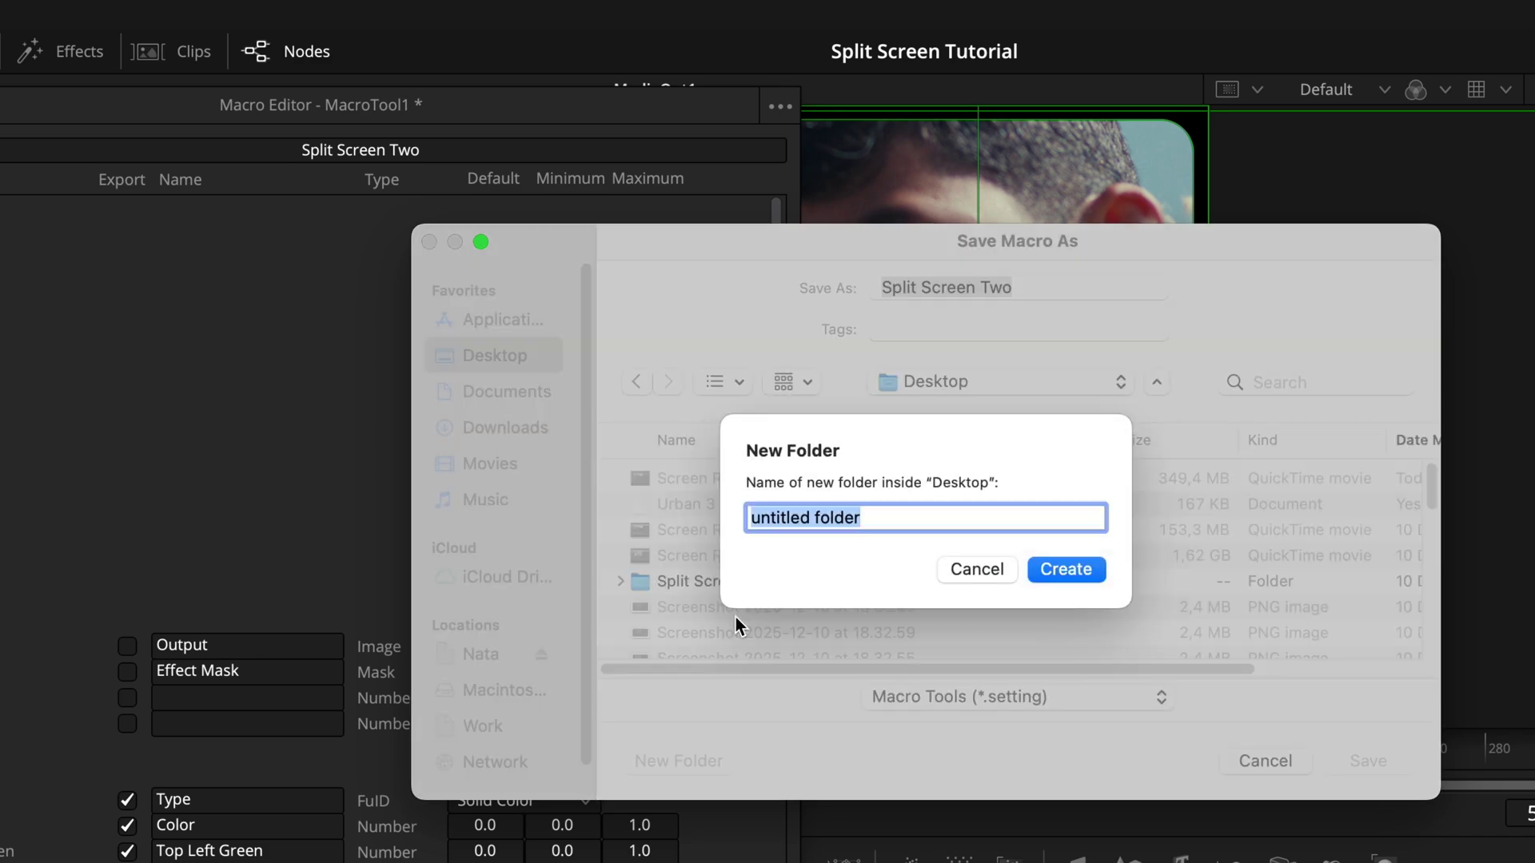
type("Art 3 Studio Tutorial")
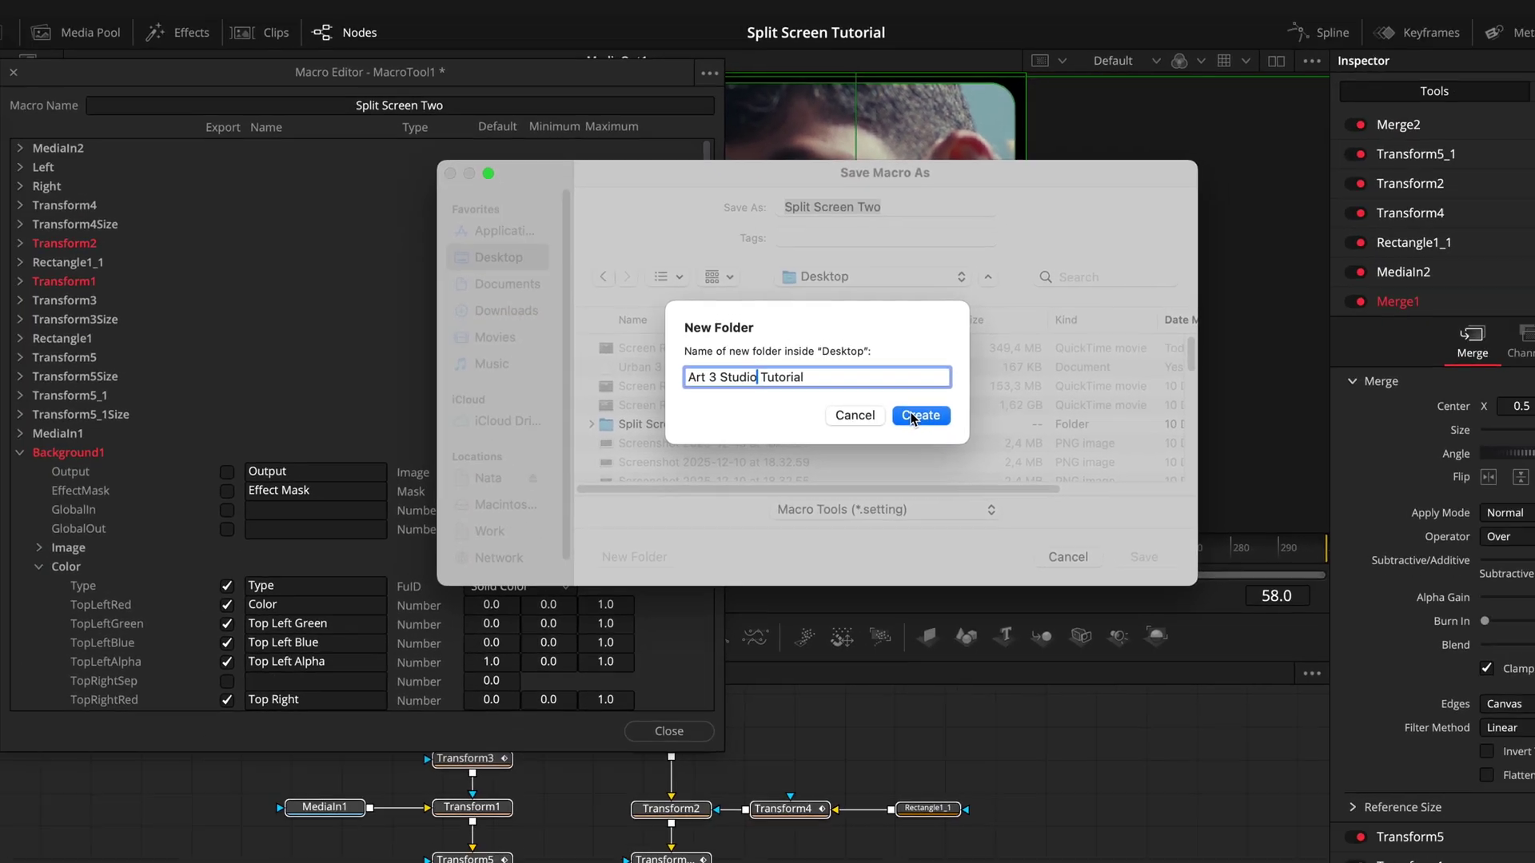
left_click(1066, 569)
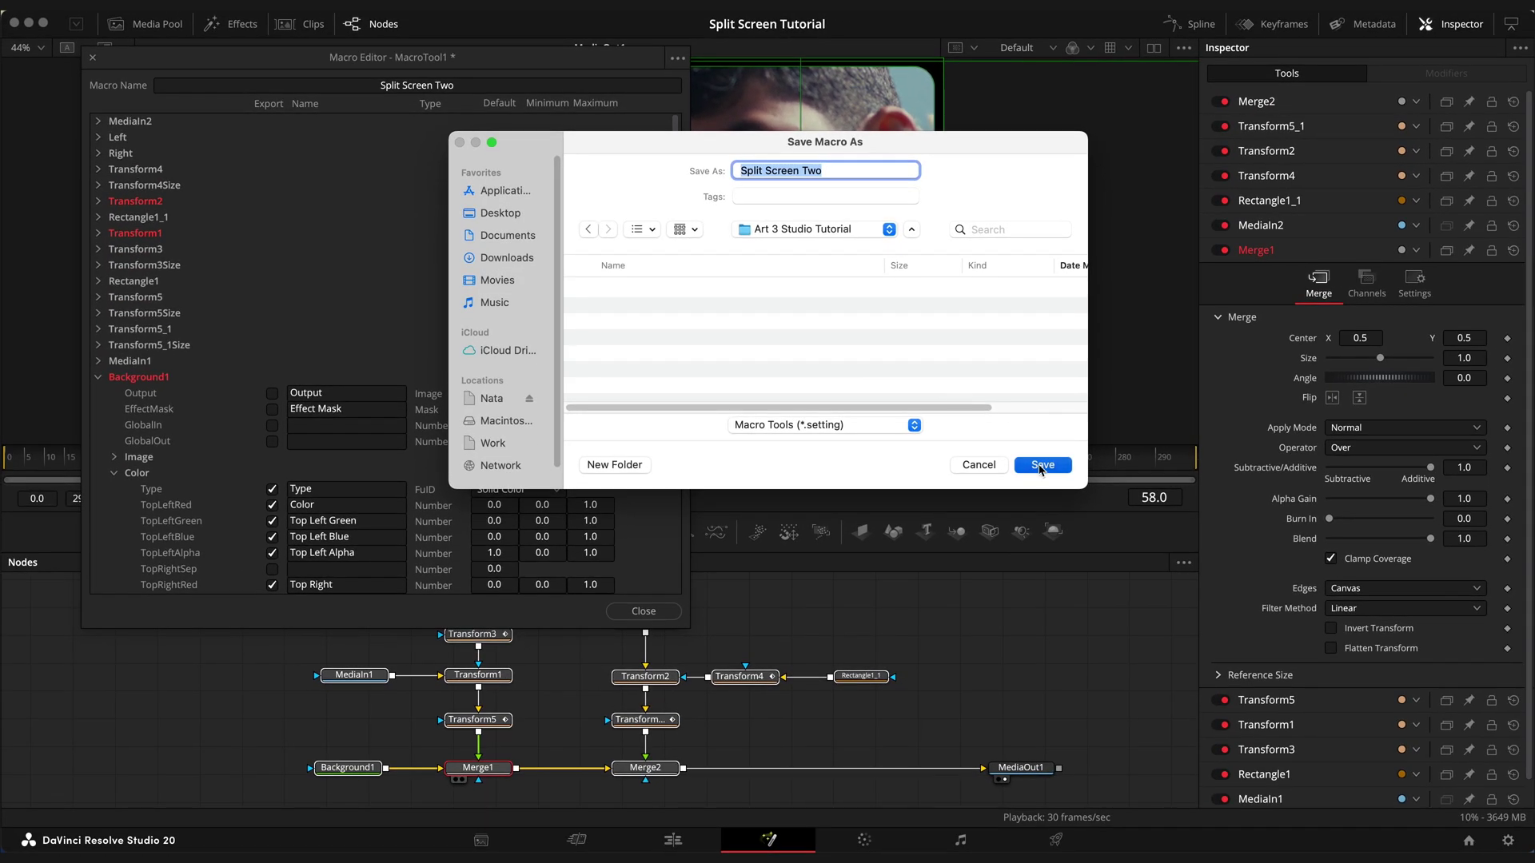
left_click(1041, 465)
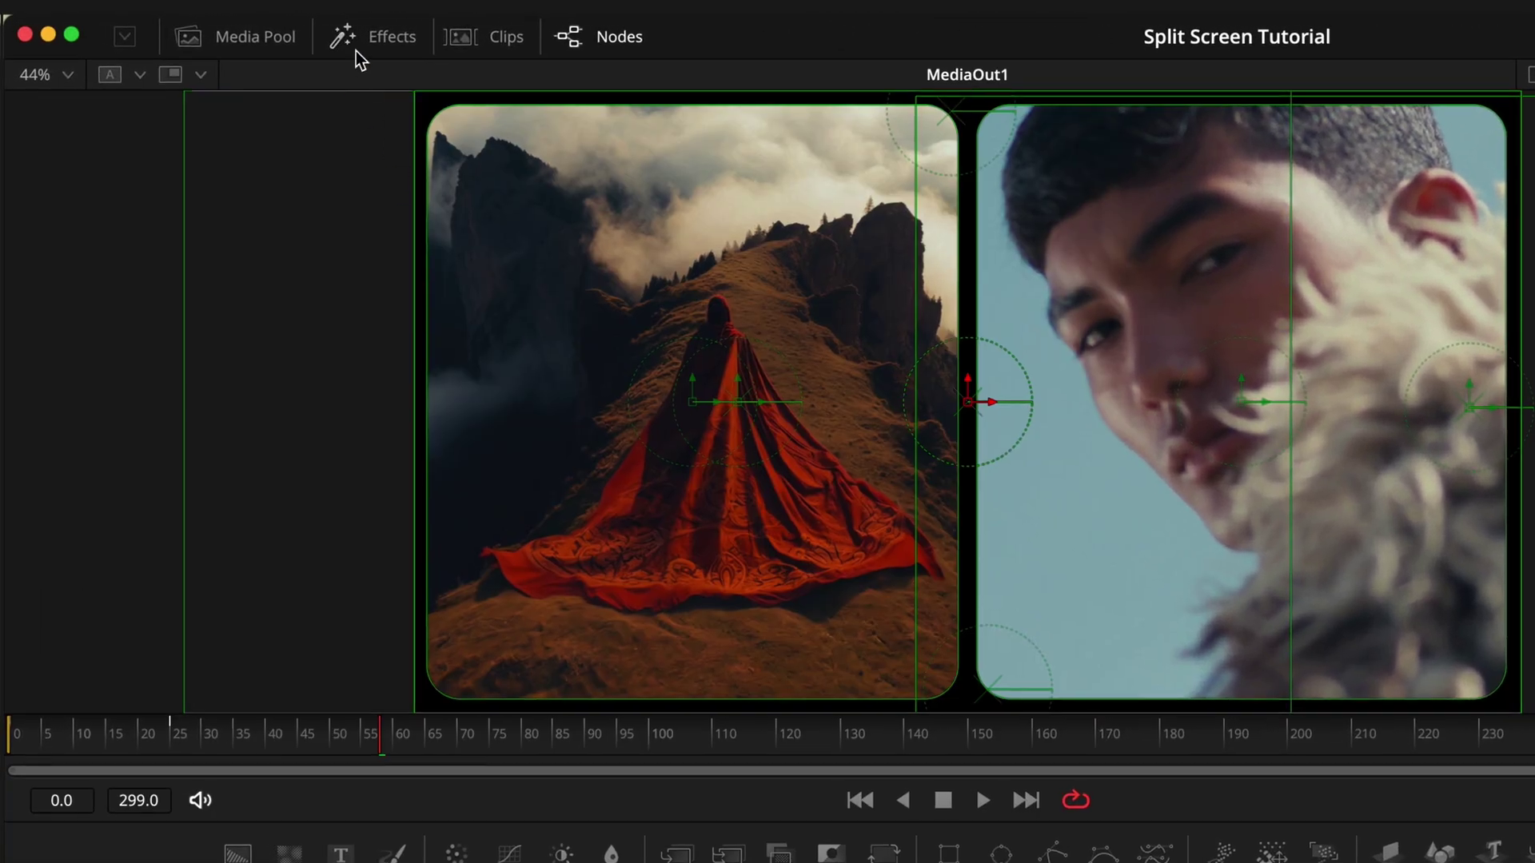
Step: Show the Edit Effects templates folder in Finder and move its window aside
left_click(354, 40)
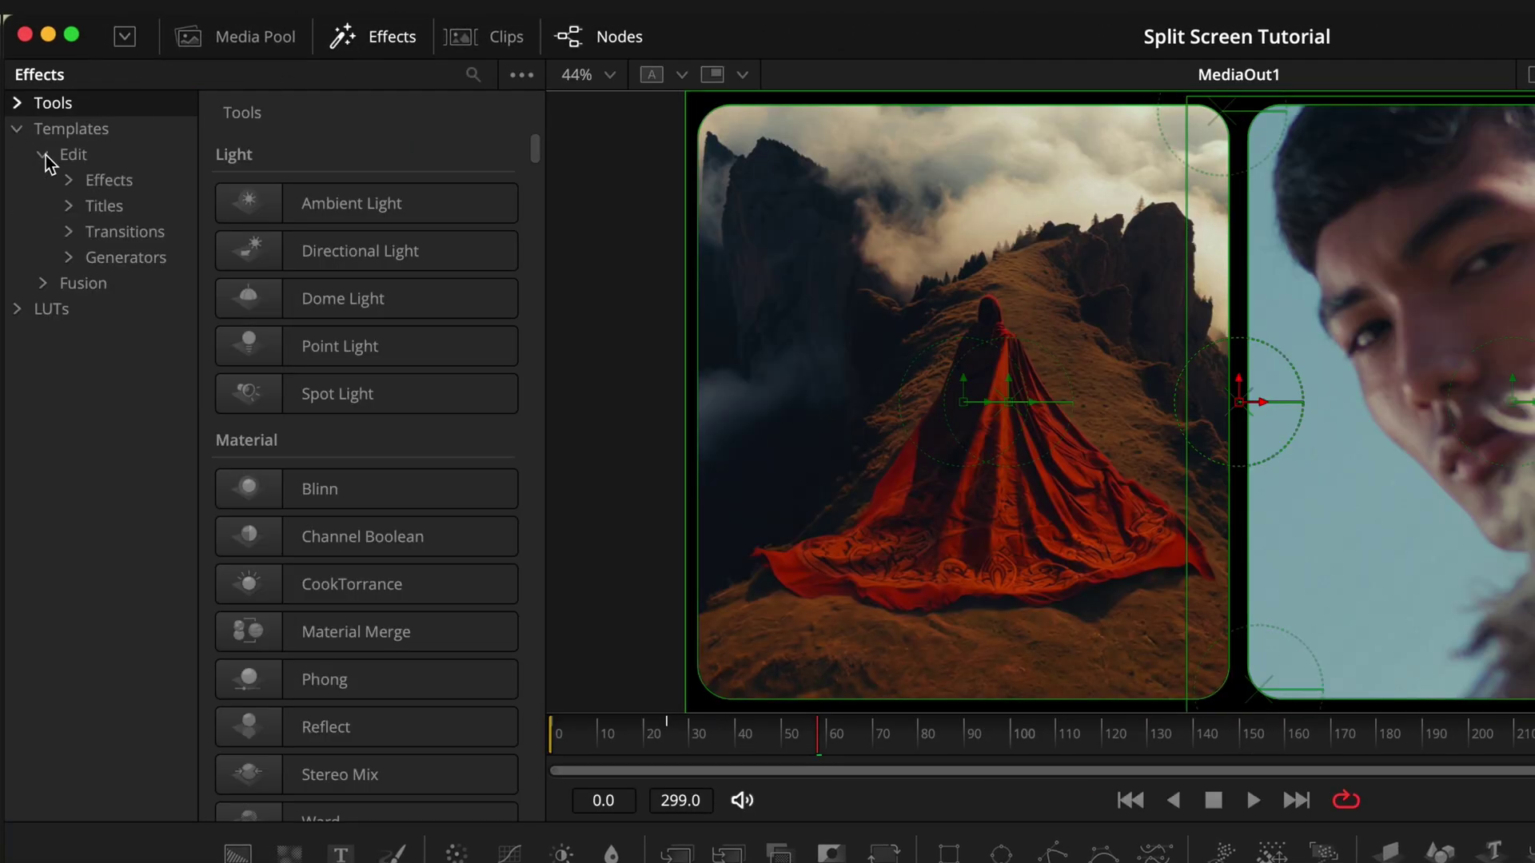
left_click(96, 179)
right_click(96, 180)
left_click(171, 195)
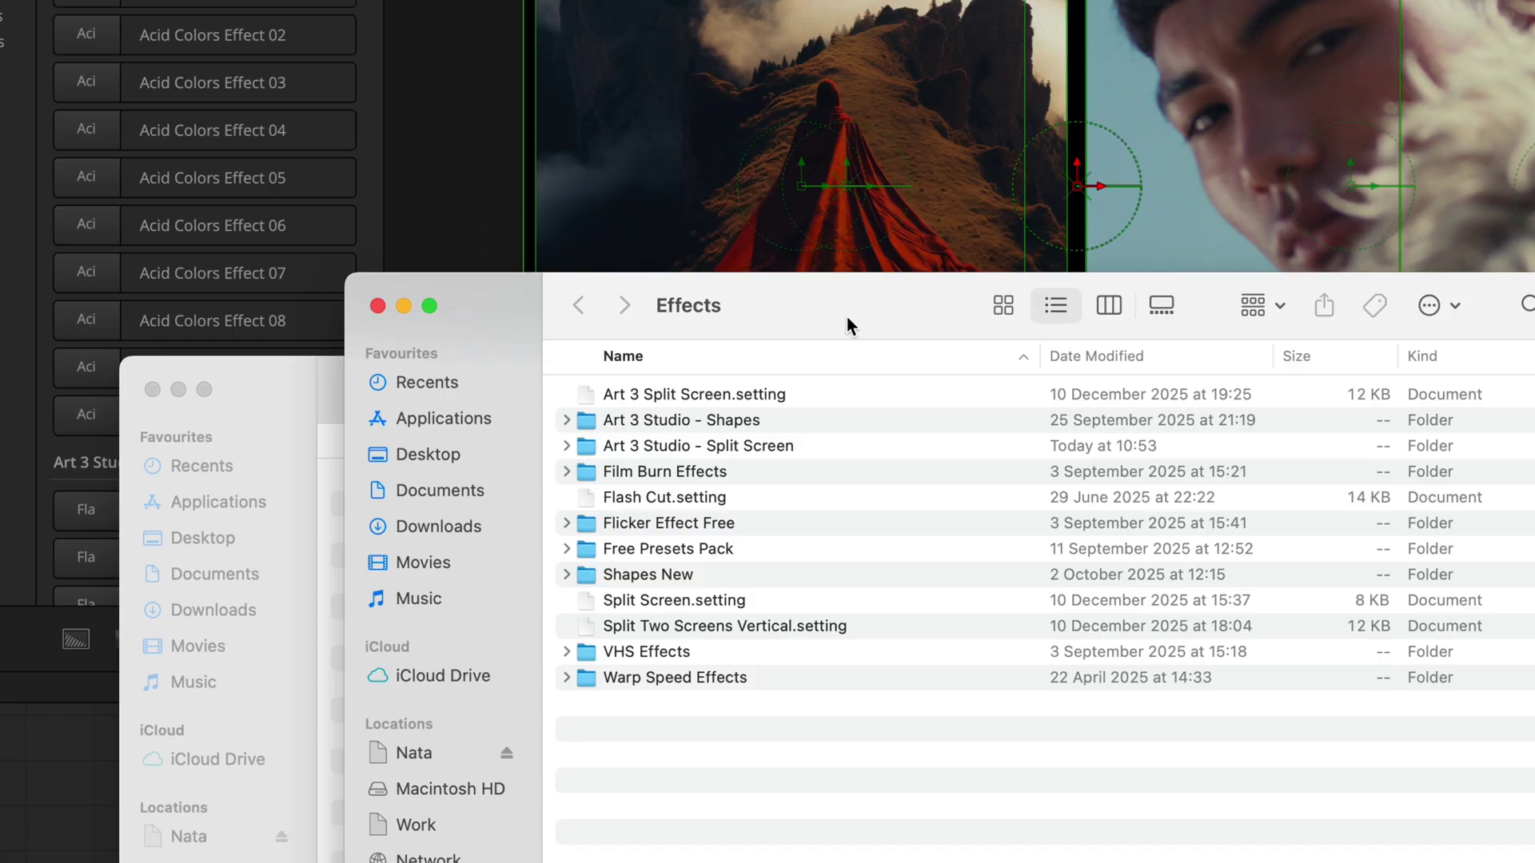
left_click_drag(847, 315, 543, 253)
Step: Copy the Art 3 Studio Tutorial folder from the Desktop into the Effects templates folder
key("super+grave")
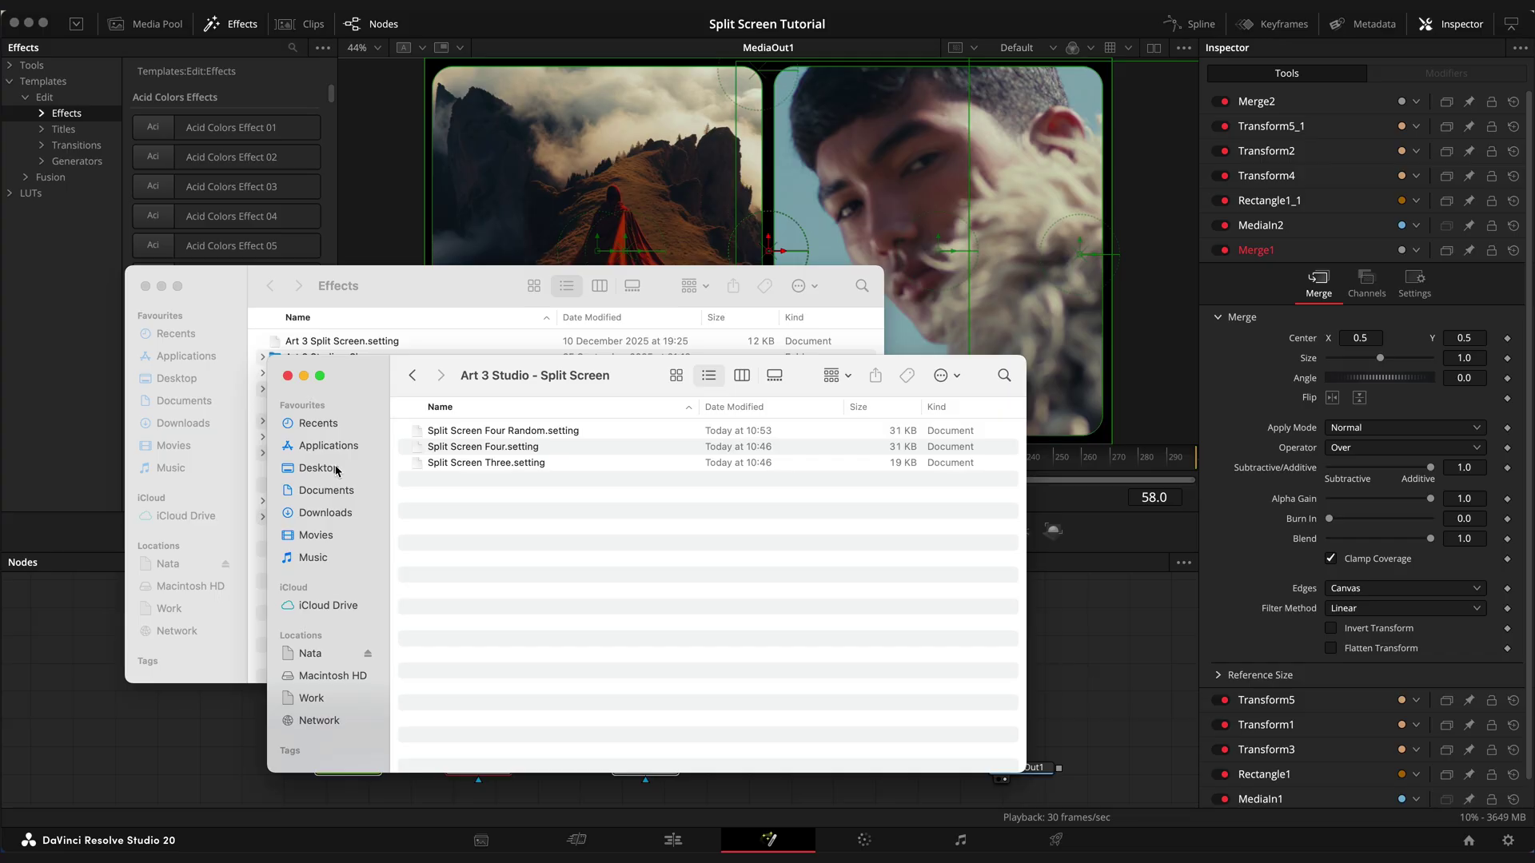
left_click(317, 470)
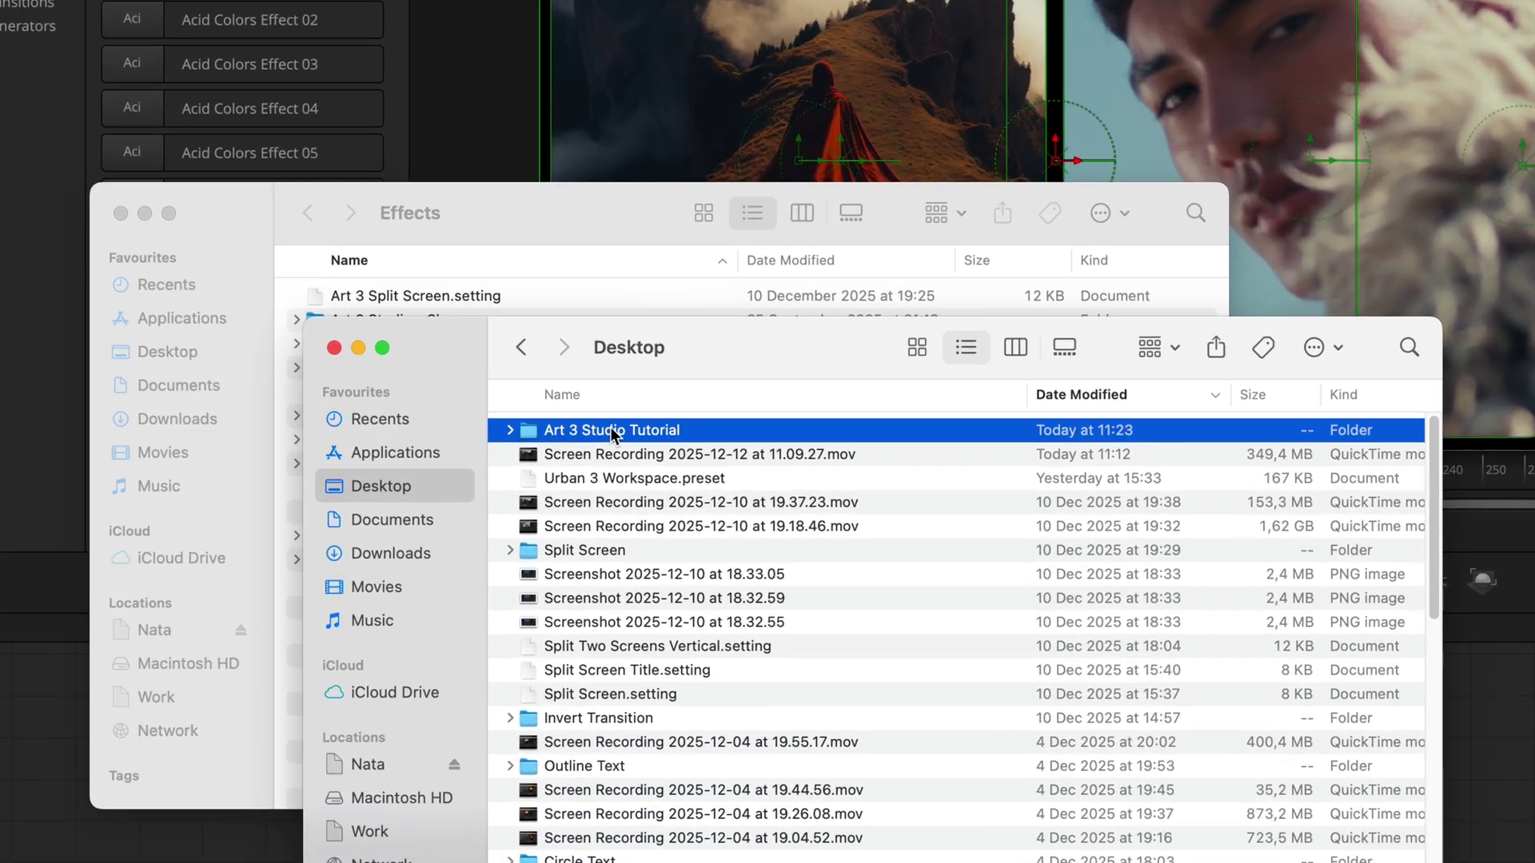
double_click(480, 430)
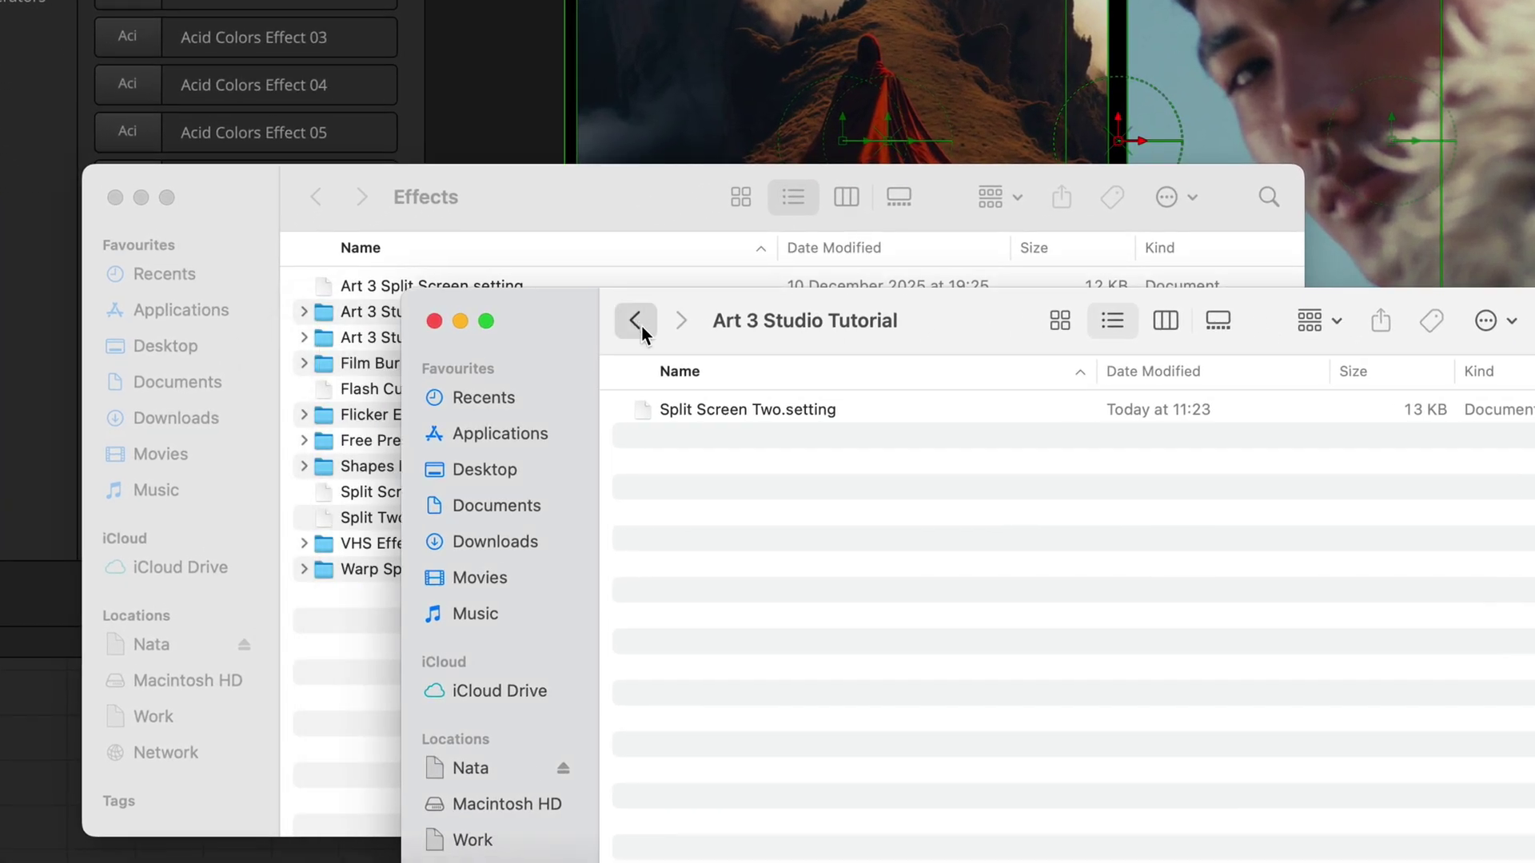
left_click(635, 322)
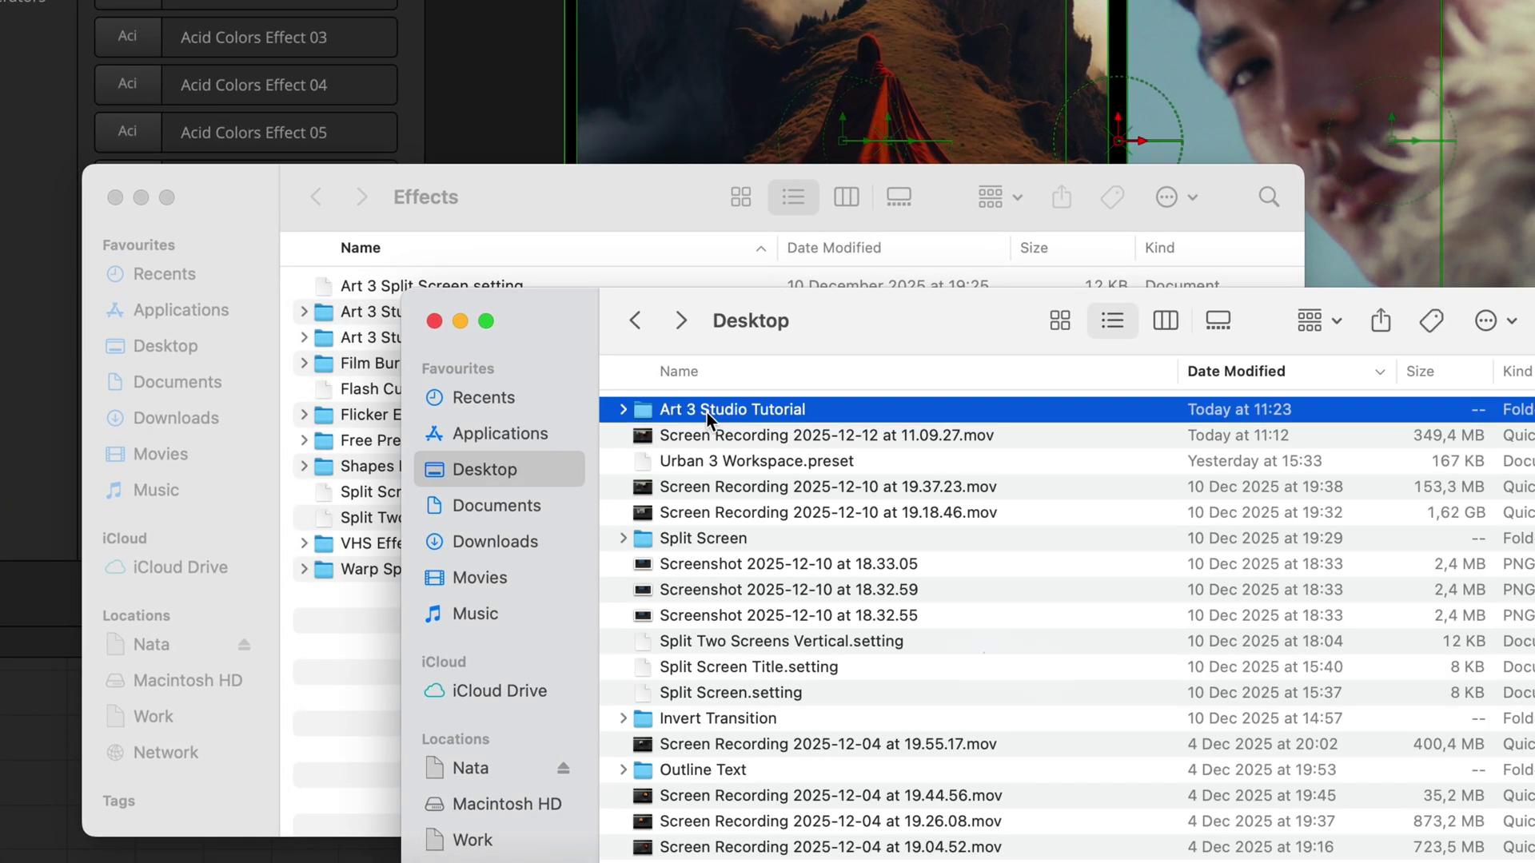
left_click(460, 322)
key("super+v")
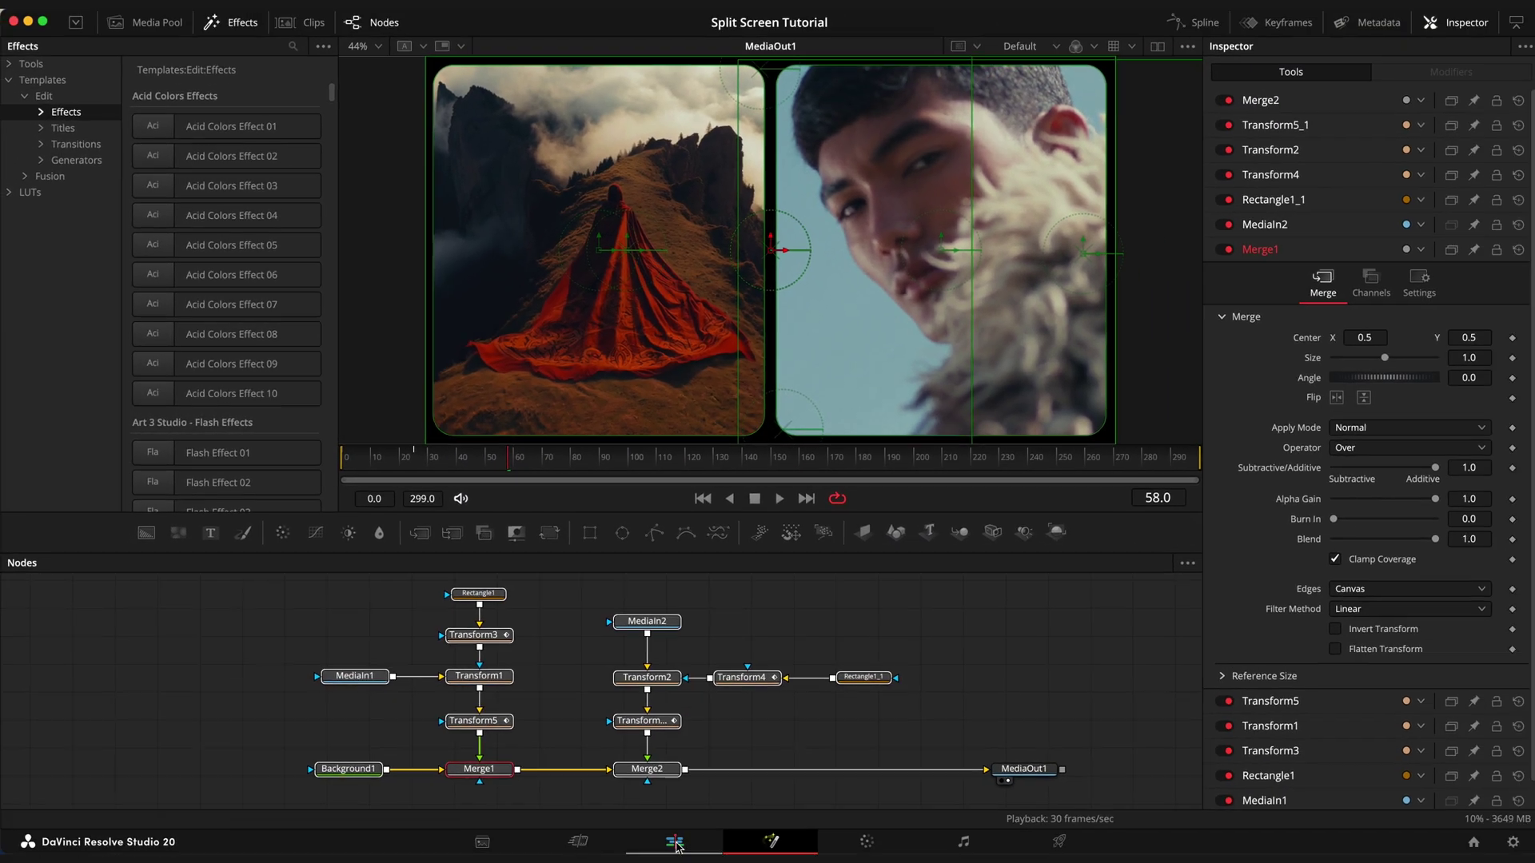
Step: Return to the Edit page and place the Cloth Covered Character and Kazakhstan Nomad clips side by side after Fusion Clip 24
left_click(673, 841)
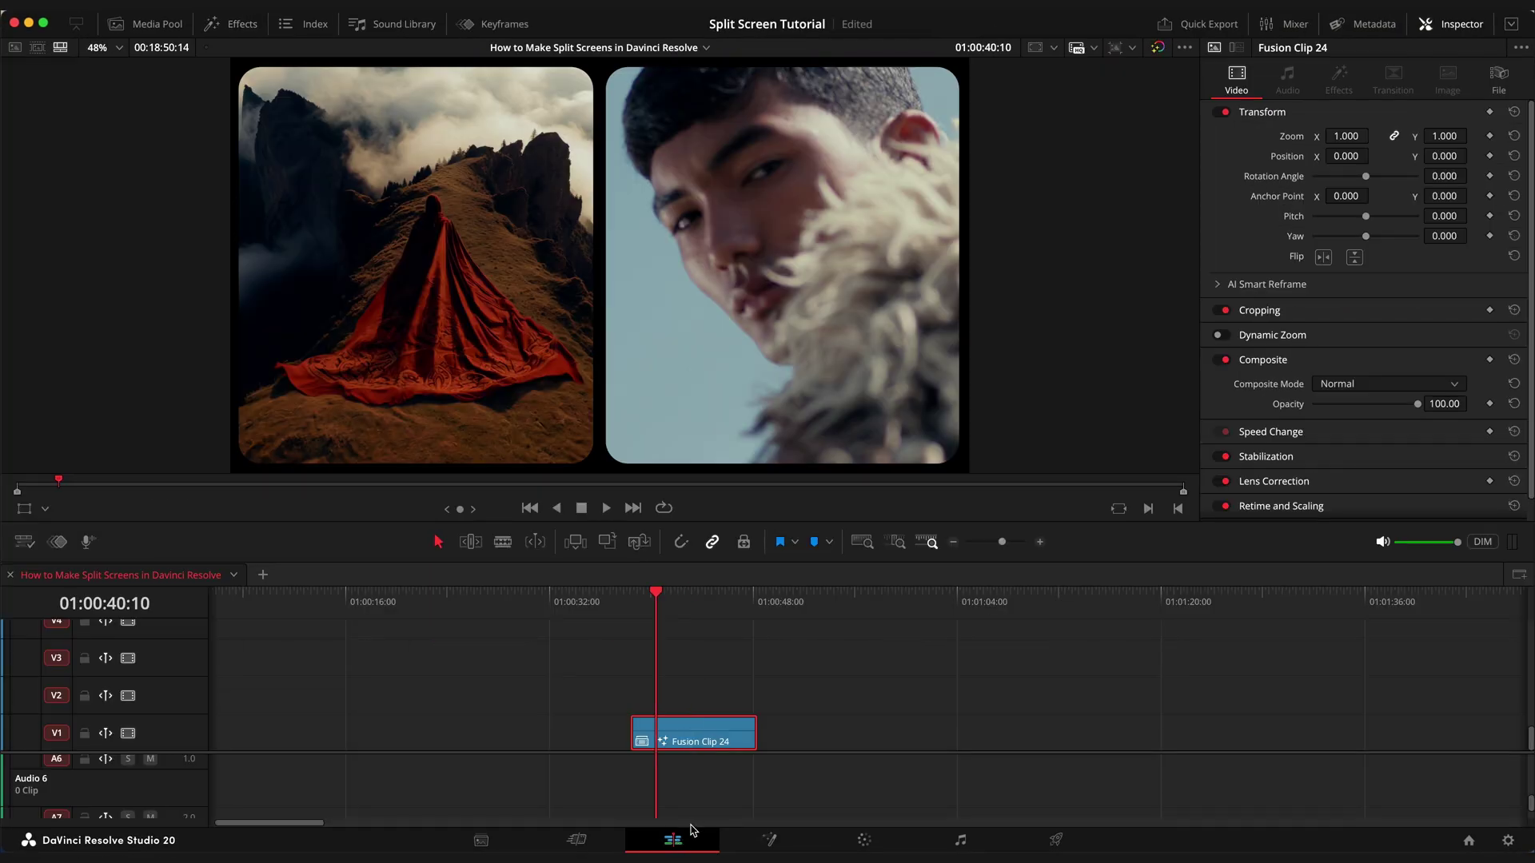
scroll(818, 712, "right", 10)
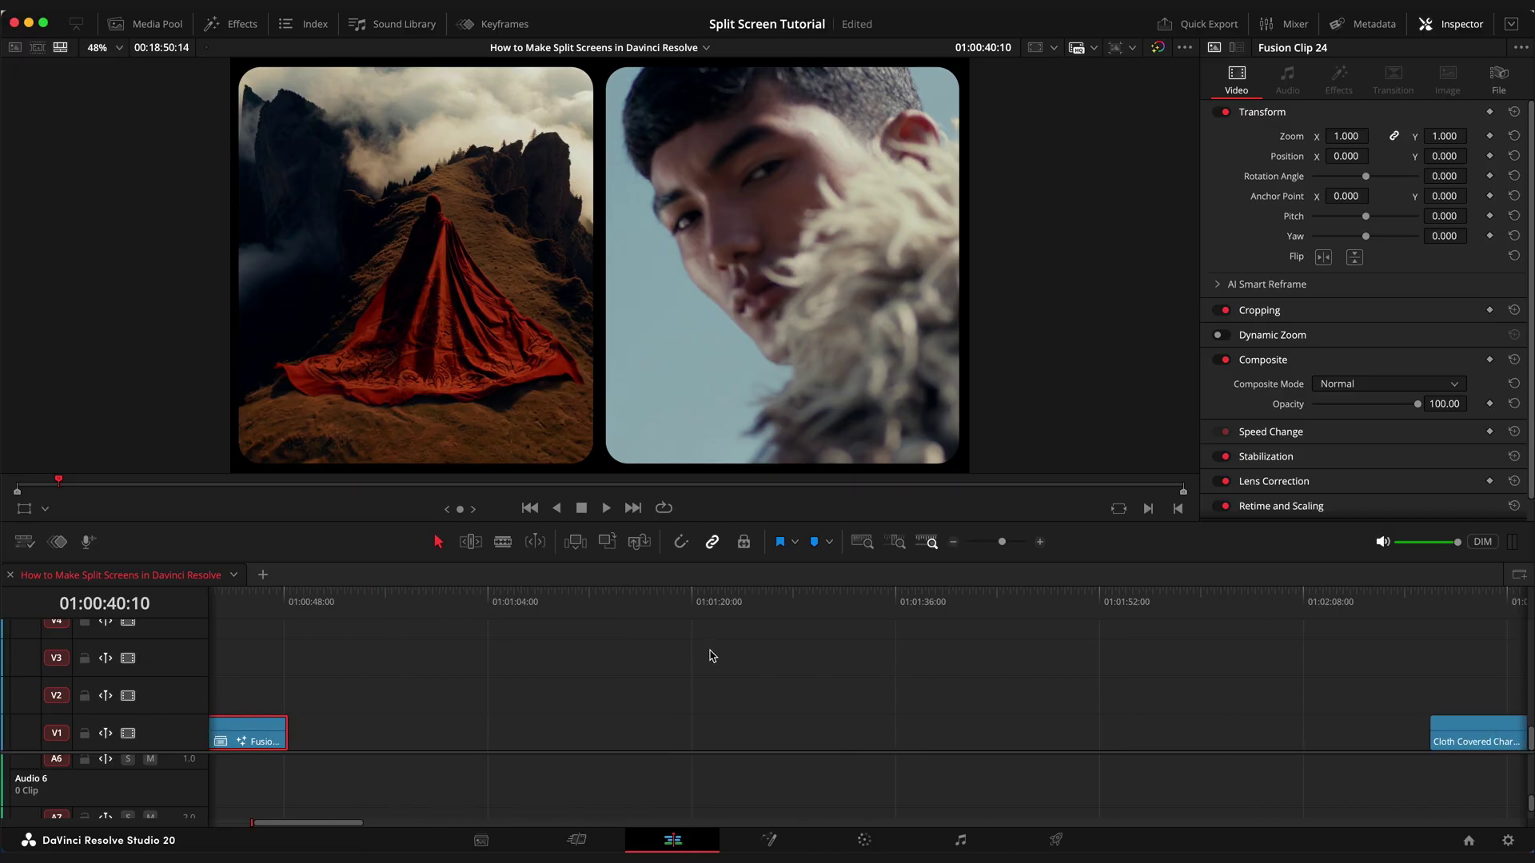
left_click_drag(1321, 741, 366, 737, "alt")
scroll(370, 695, "left", 10)
left_click(1055, 668)
scroll(991, 667, "right", 5)
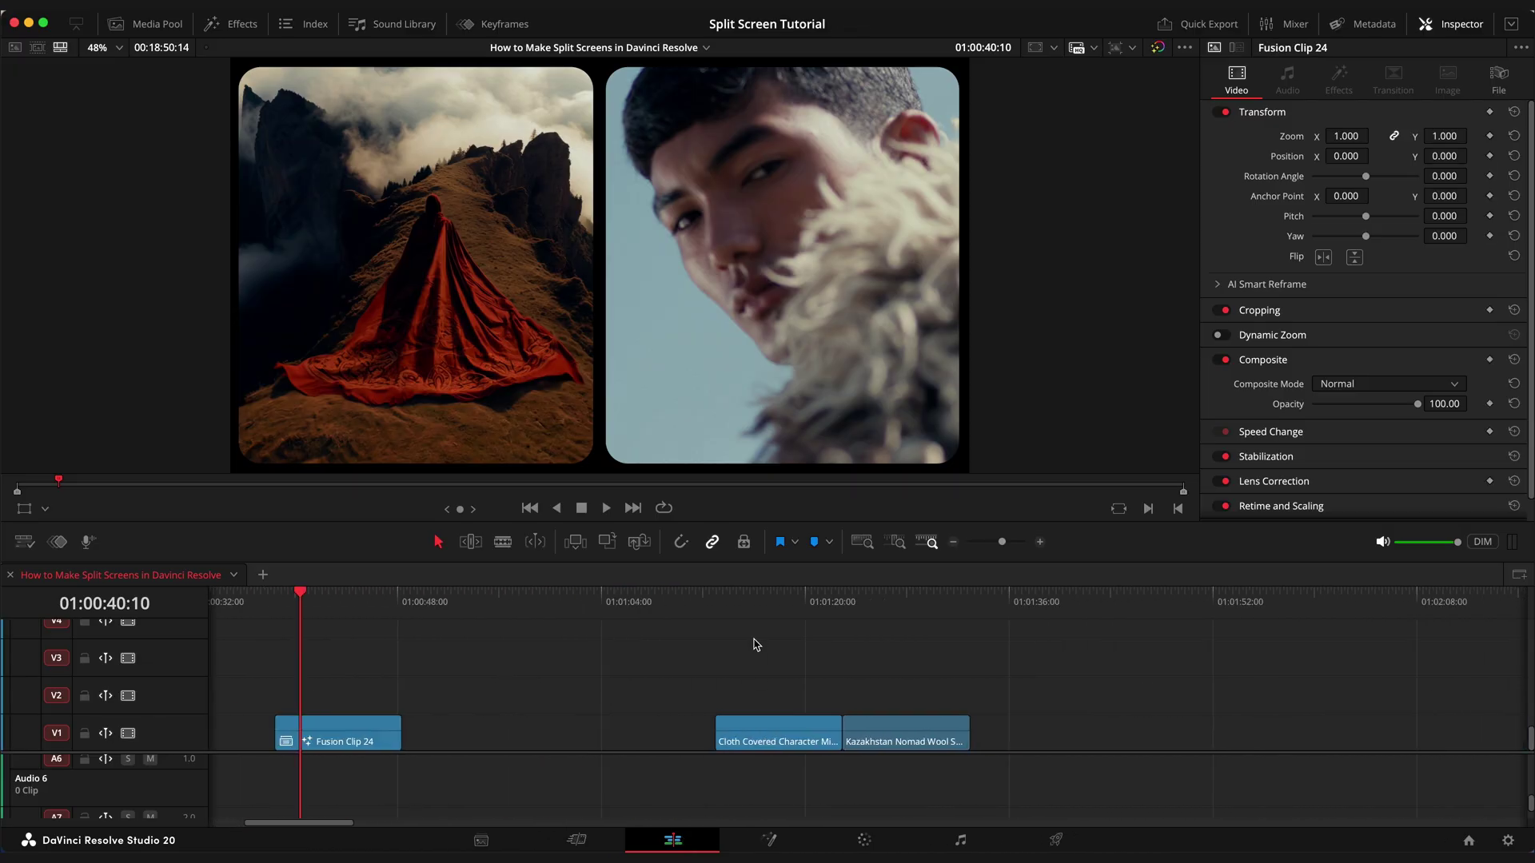
Step: Stack the Kazakhstan Nomad clip on V2 above the Cloth Covered Character clip and combine both into a new Fusion clip
left_click_drag(765, 607, 802, 620)
left_click_drag(865, 727, 764, 712)
right_click(781, 737)
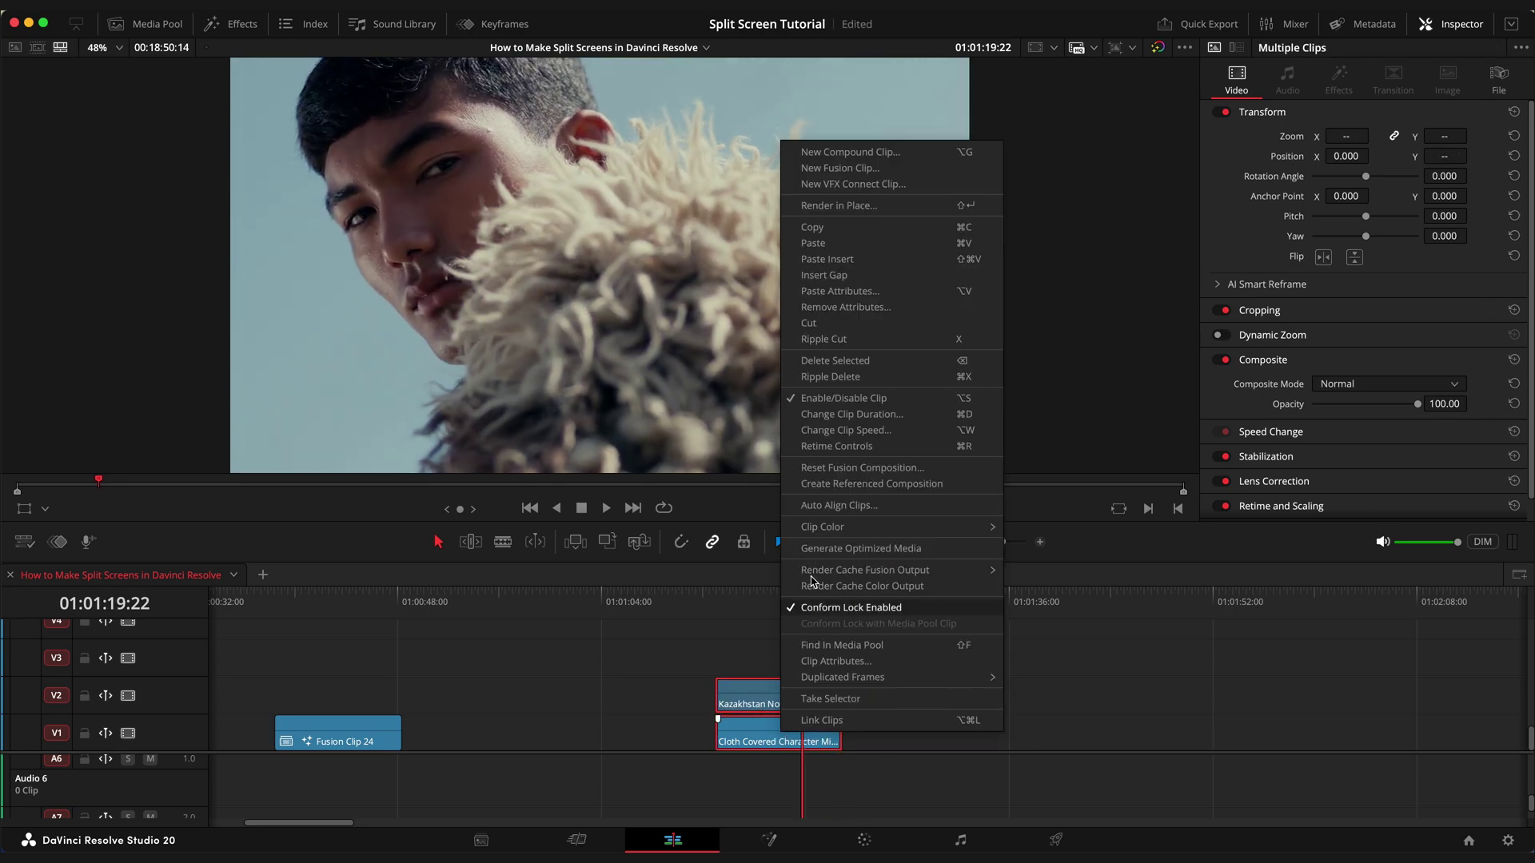
left_click(839, 169)
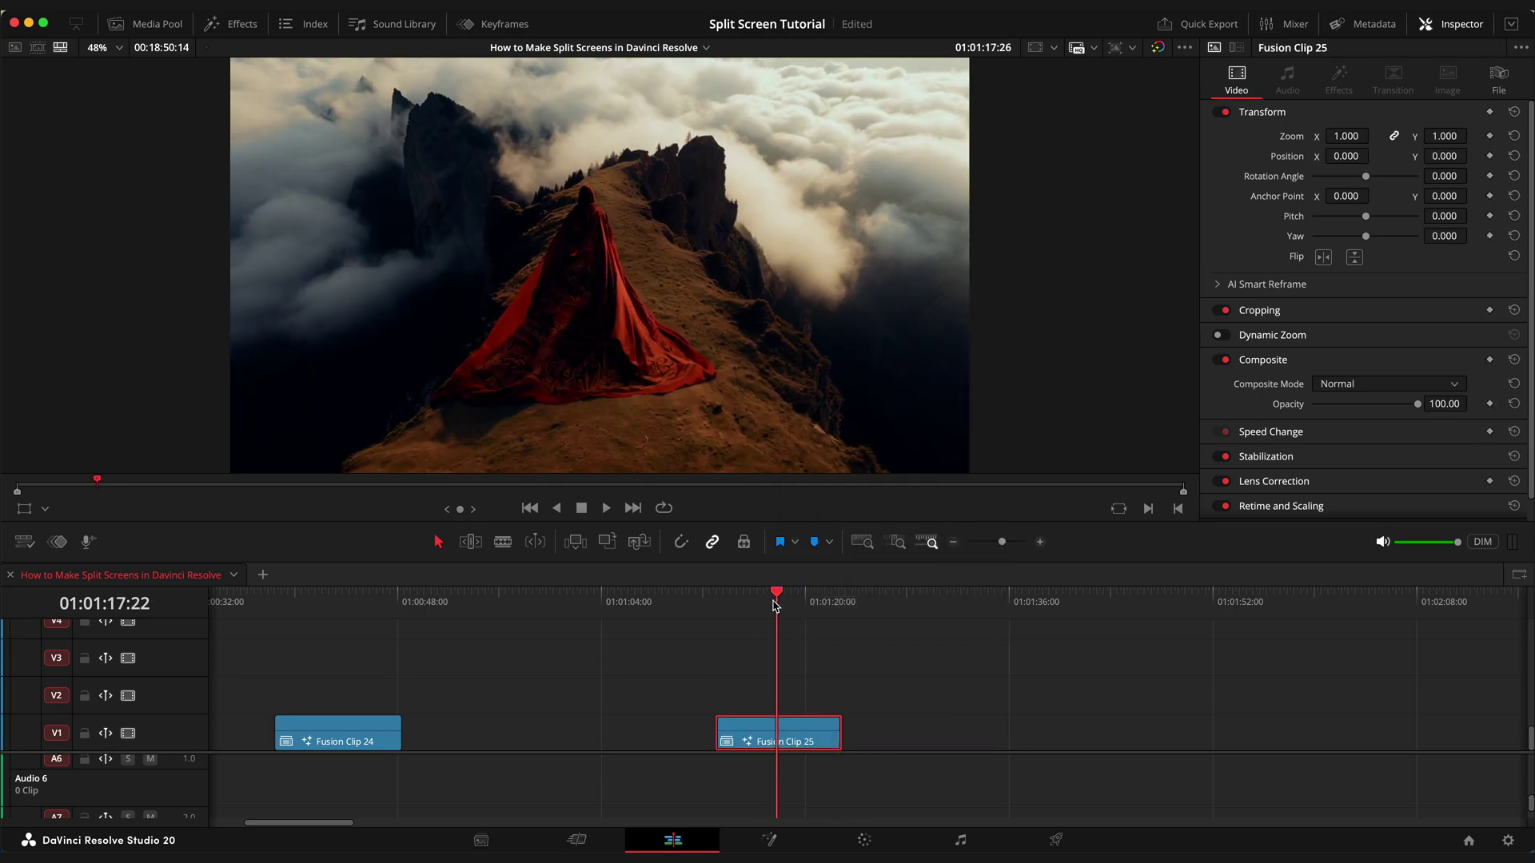
Step: Apply the Split Screen Two effect from the Art 3 Studio Tutorial category to the new Fusion clip
left_click(213, 29)
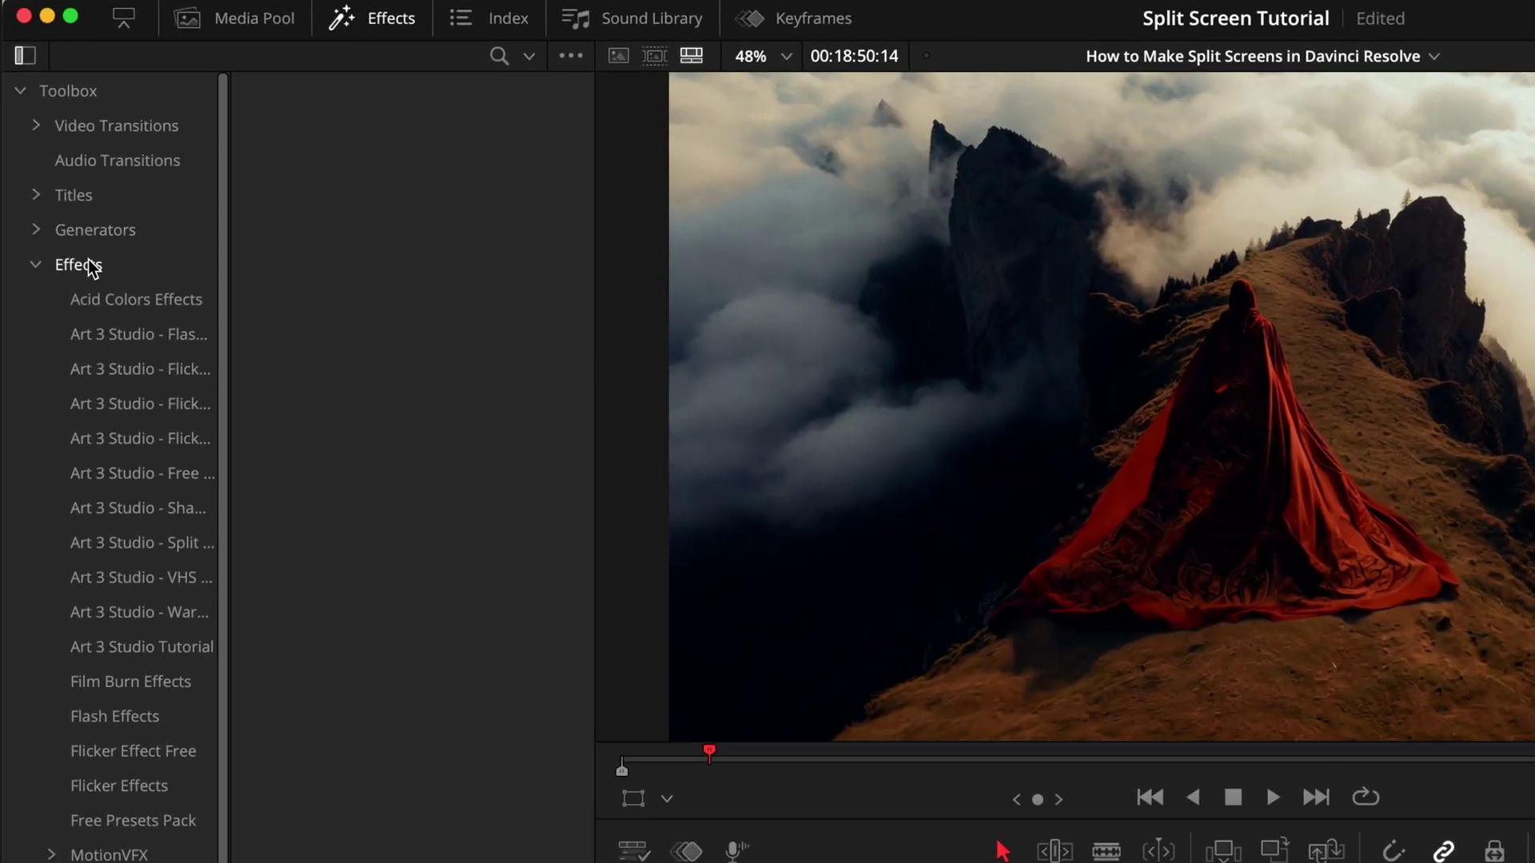
left_click(78, 264)
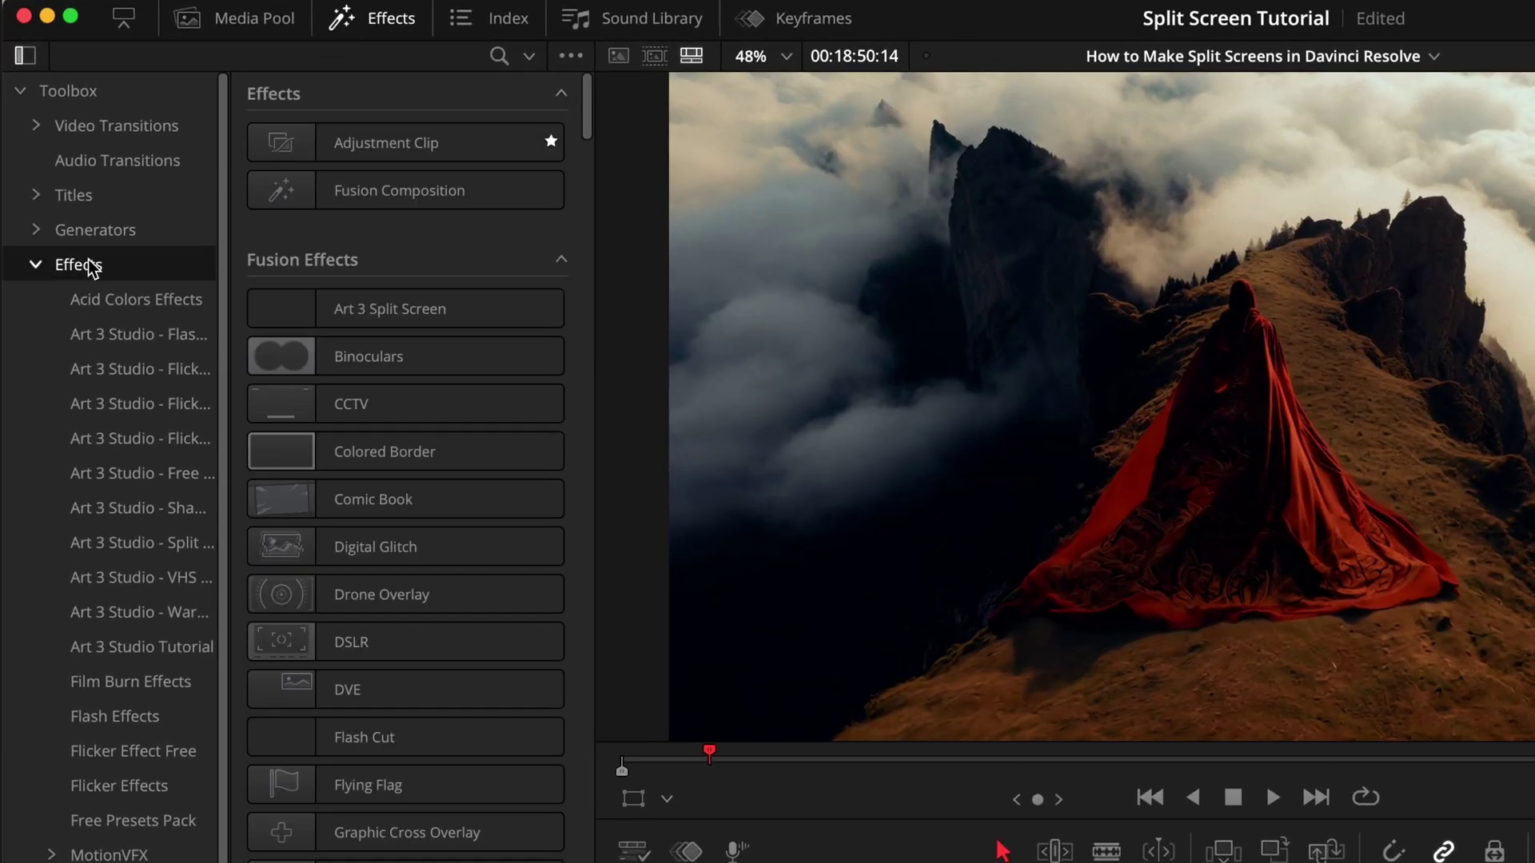
left_click(165, 635)
left_click_drag(285, 152, 1139, 739)
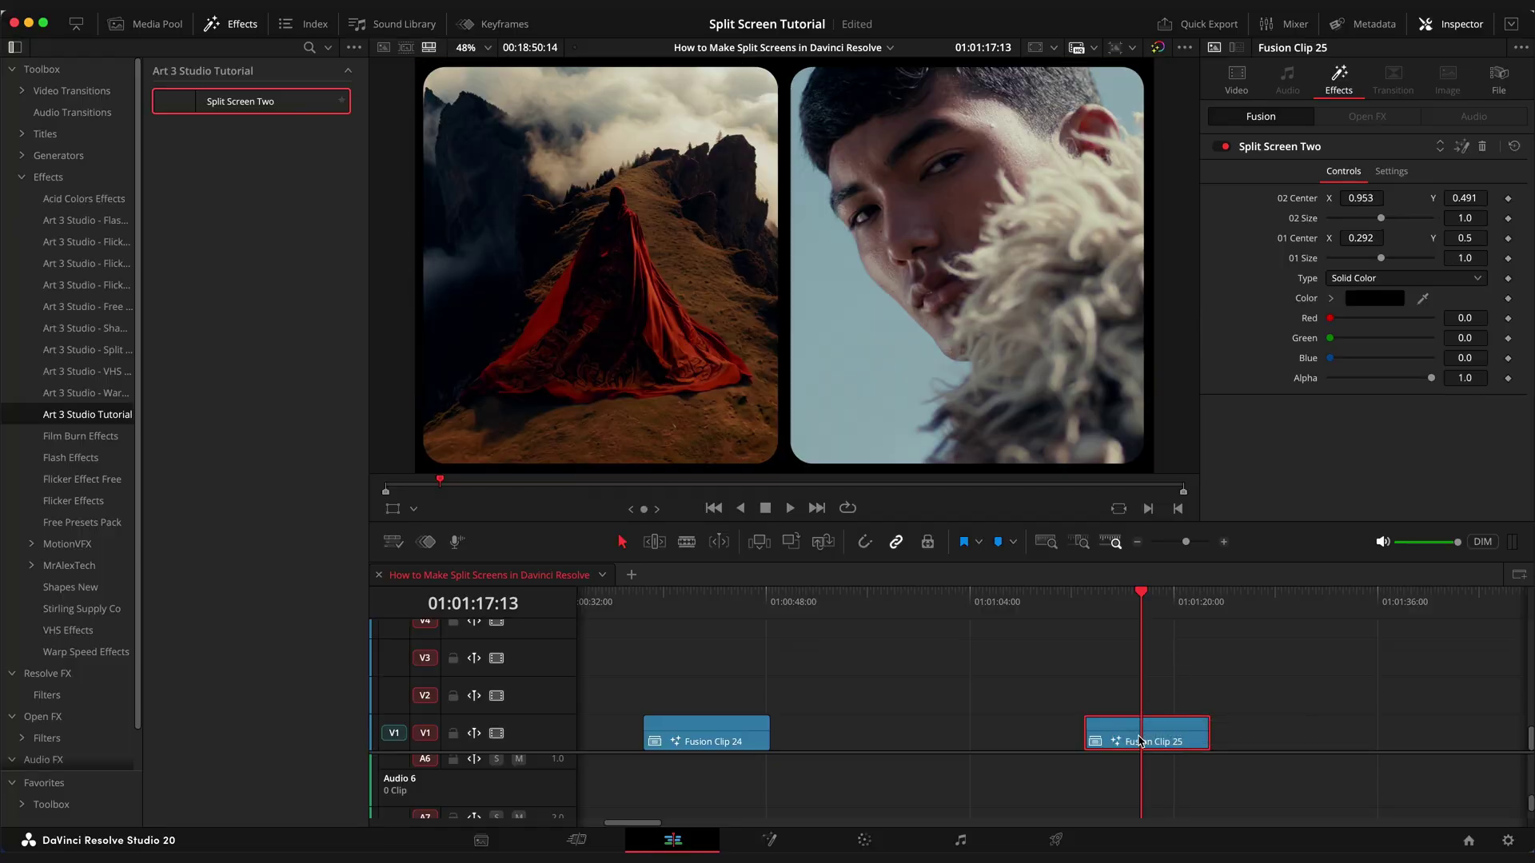
left_click(212, 26)
Step: Play back the Fusion clip from its start to check the split screen animation
mouse_move(724, 600)
left_mouse_down()
mouse_move(829, 622)
mouse_move(717, 627)
left_mouse_up()
key("space")
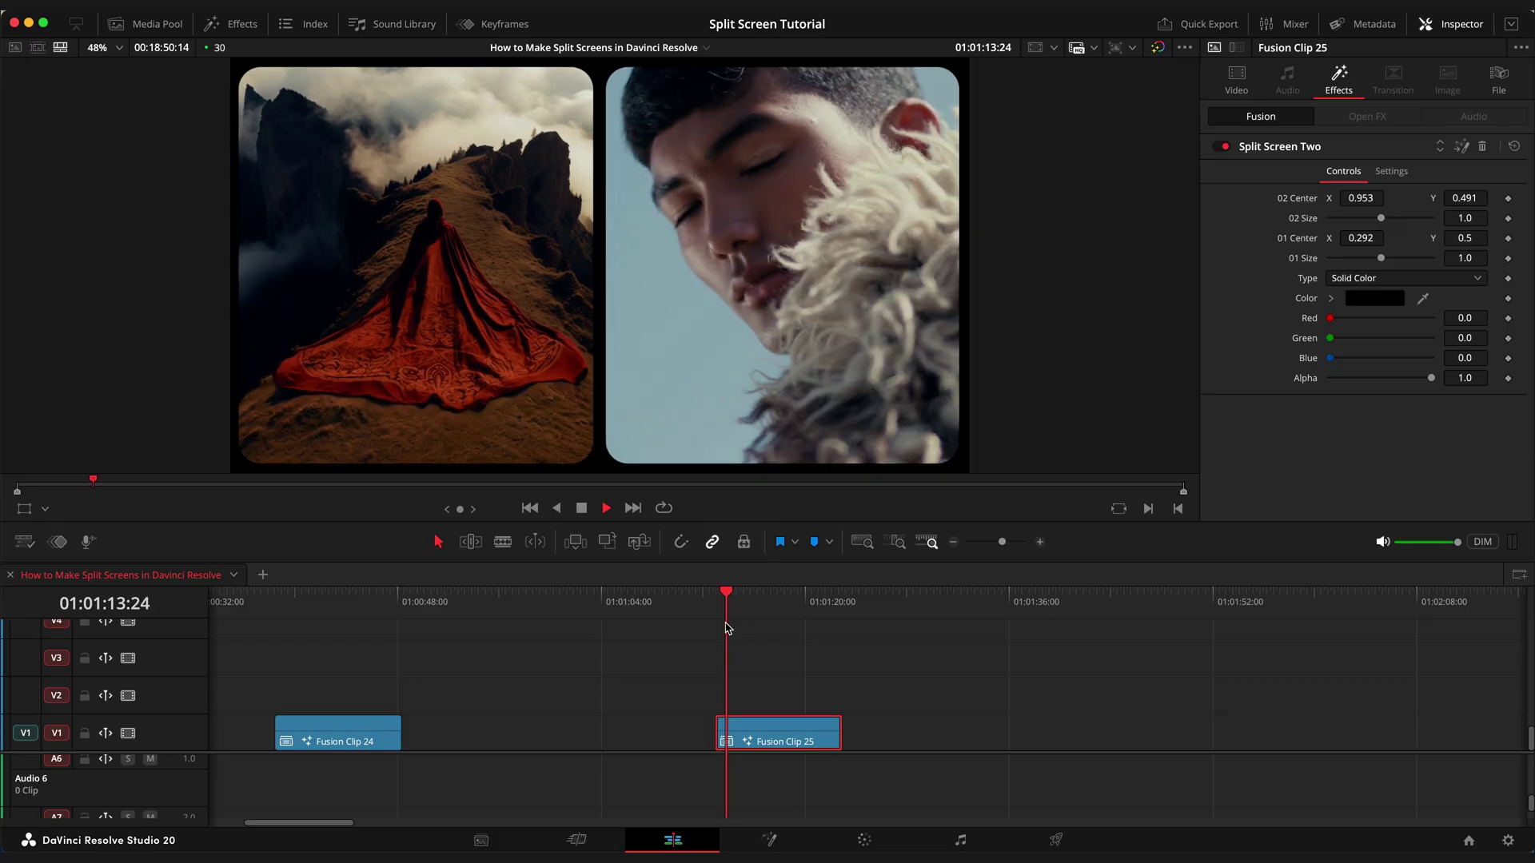
left_click(715, 602)
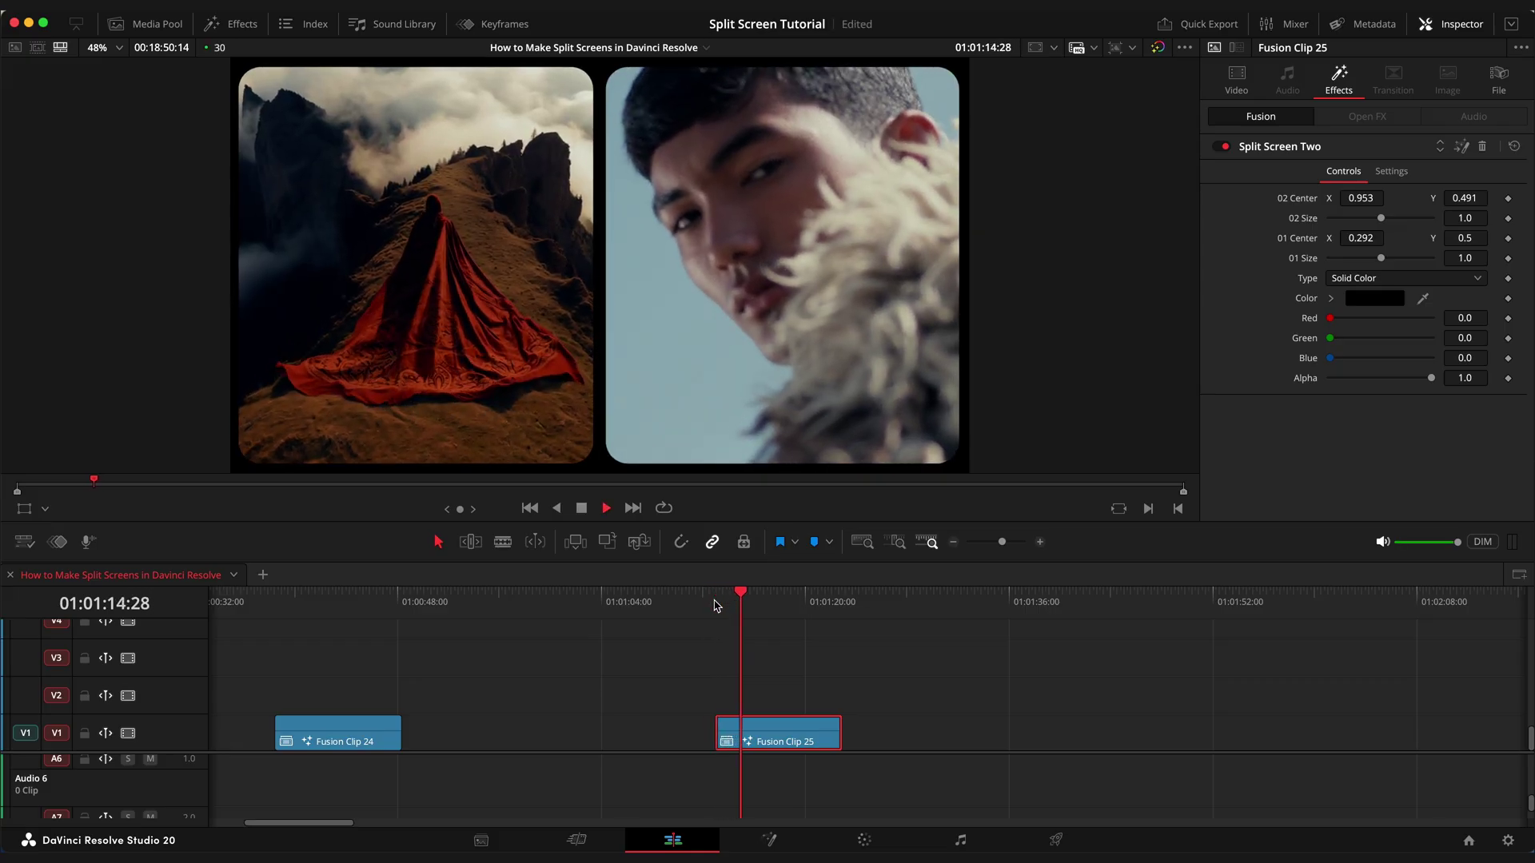
key("space")
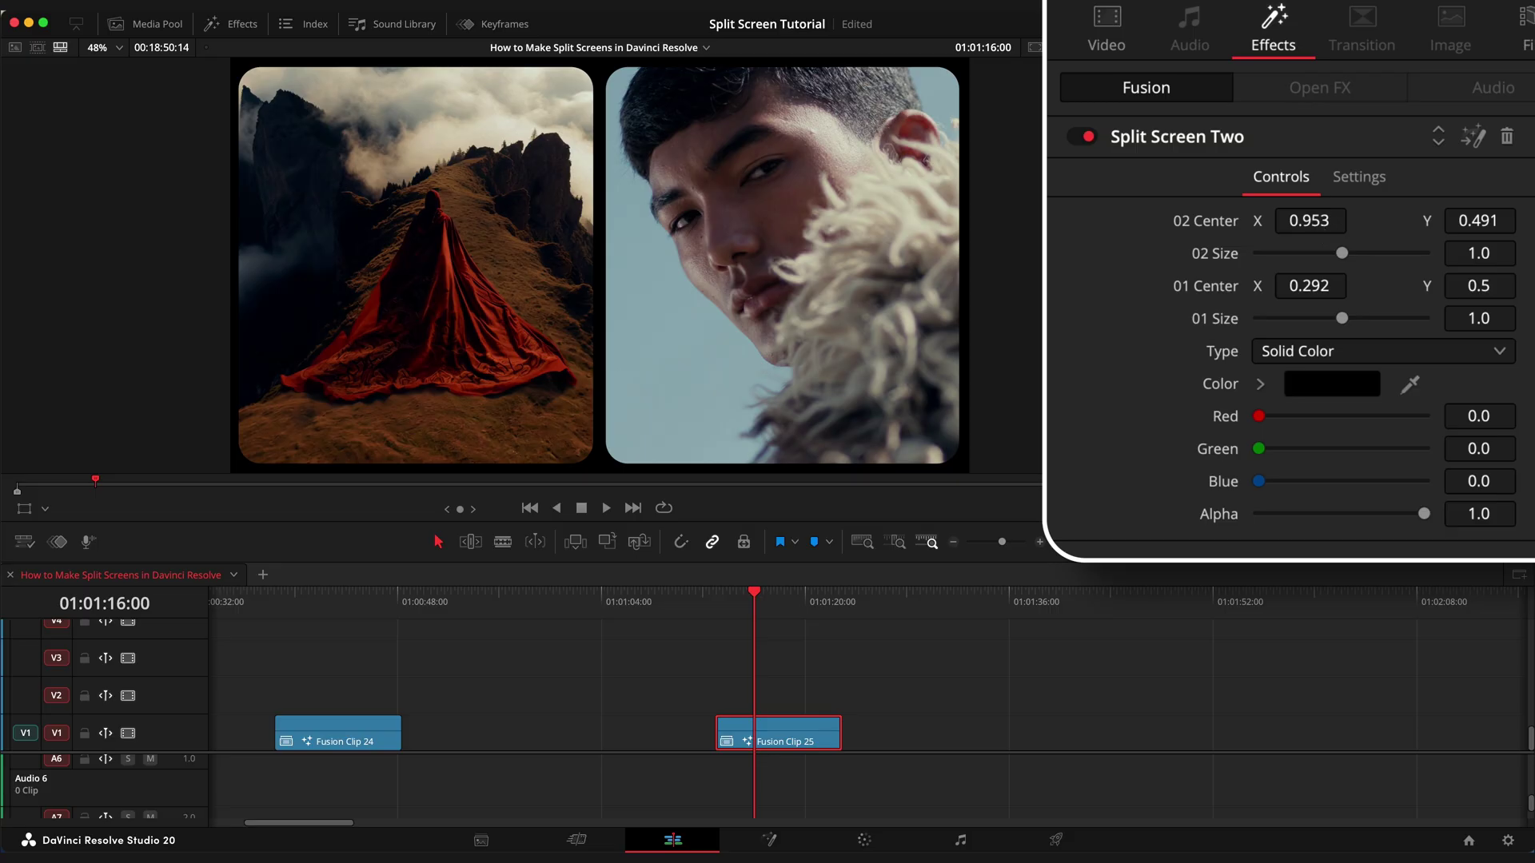
Step: Try adjusting the effect's clip centers and the 01 Size, and reset the size
left_click_drag(1310, 220, 1306, 286)
left_click_drag(1342, 318, 1311, 318)
double_click(1311, 318)
Step: Try a pink-red background color for the split screen and set the background Alpha to 0.0
left_click(1260, 384)
left_click_drag(1429, 439, 1374, 423)
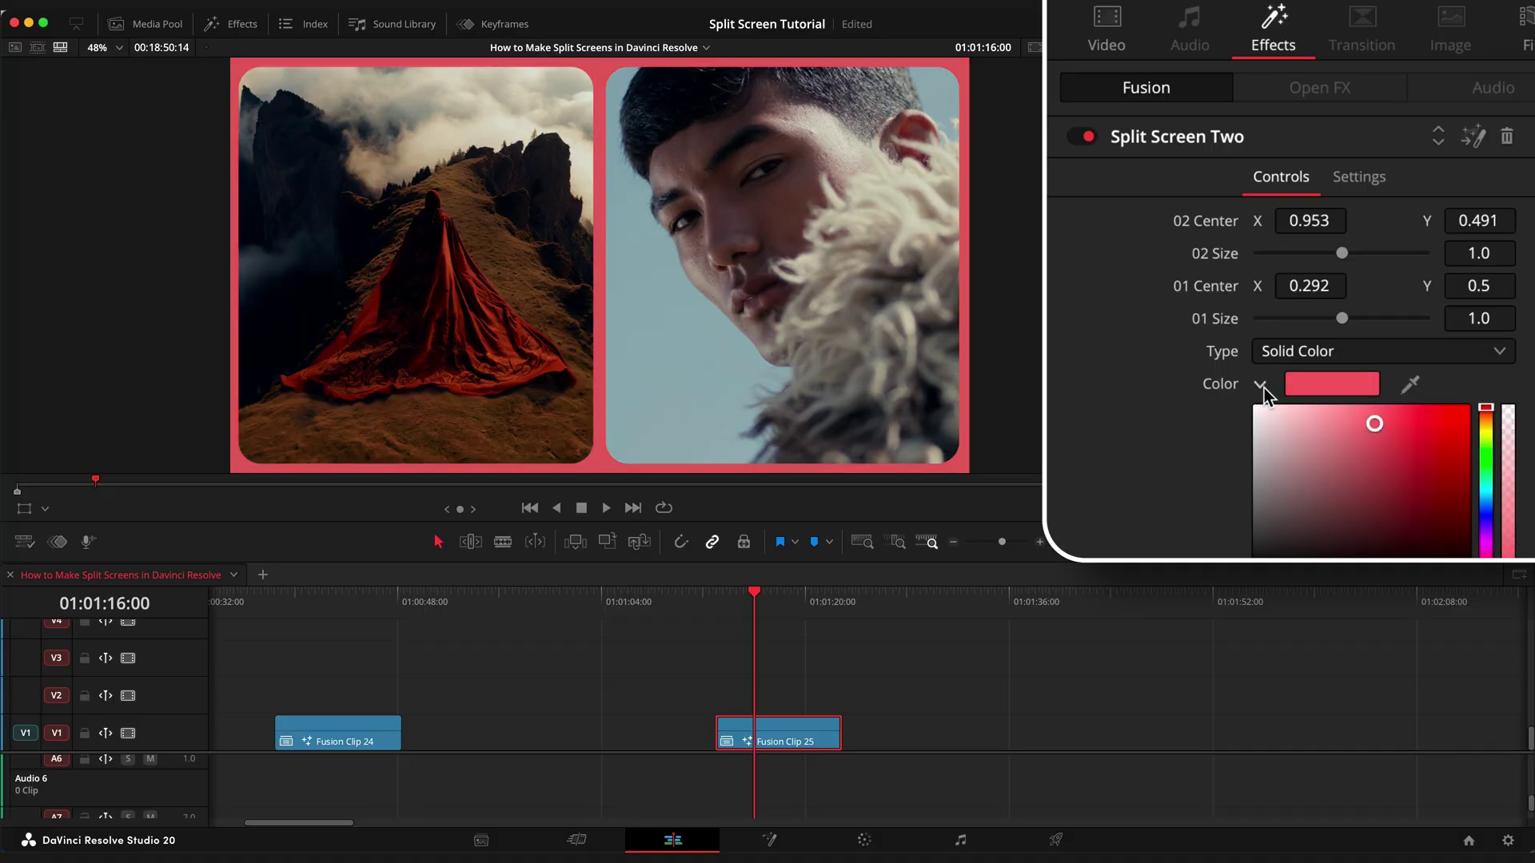
left_click(1264, 387)
left_click_drag(1427, 514, 1271, 513)
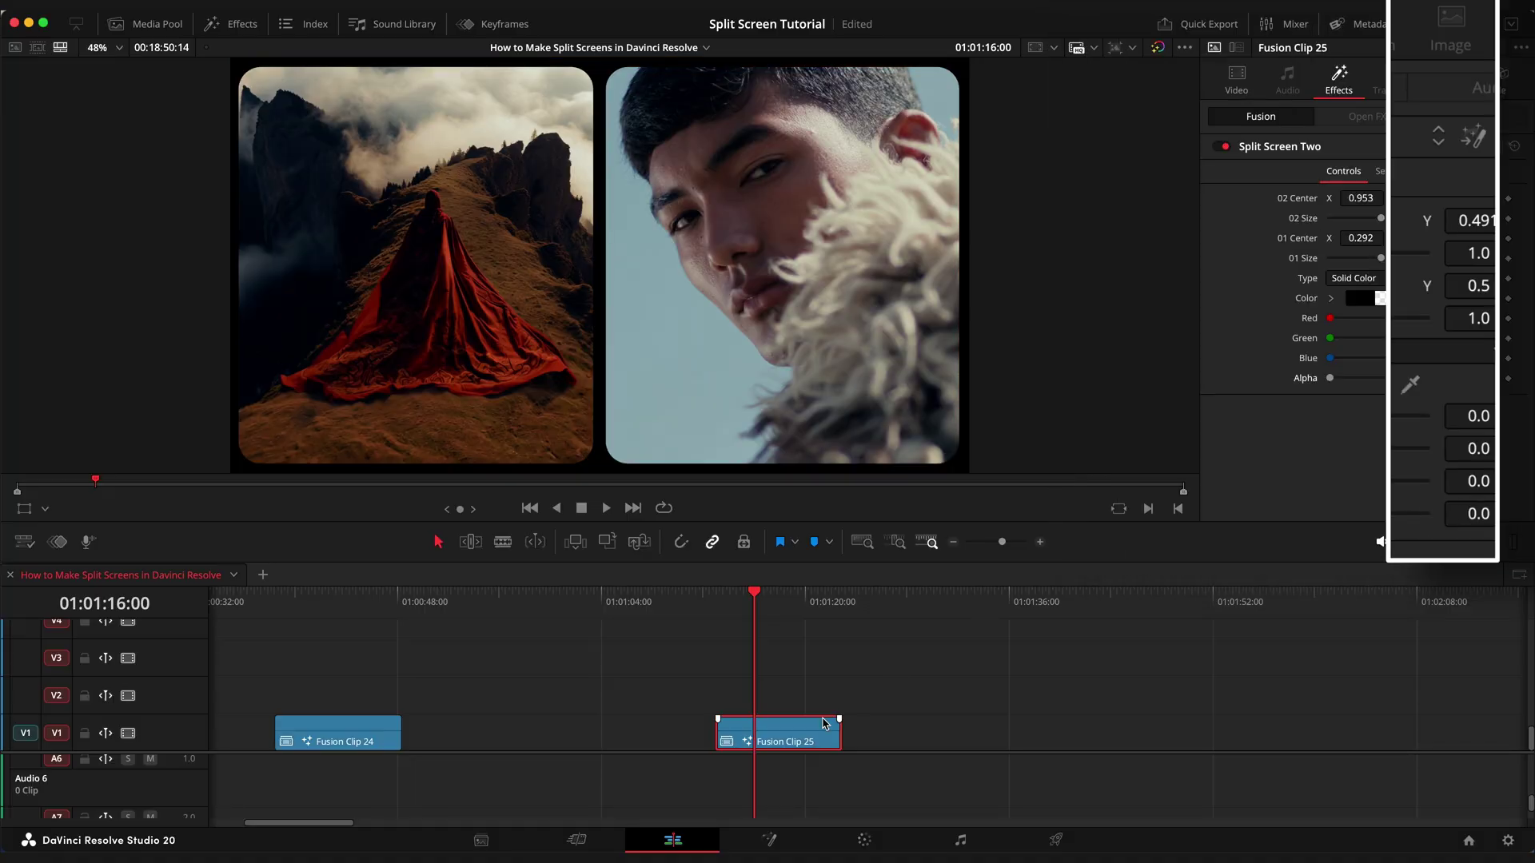
Step: Move Fusion Clip 25 up to V2 and add a YCbCr Ramp generator beneath it on V1
left_click_drag(778, 733, 778, 695)
left_click(232, 23)
left_click(70, 156)
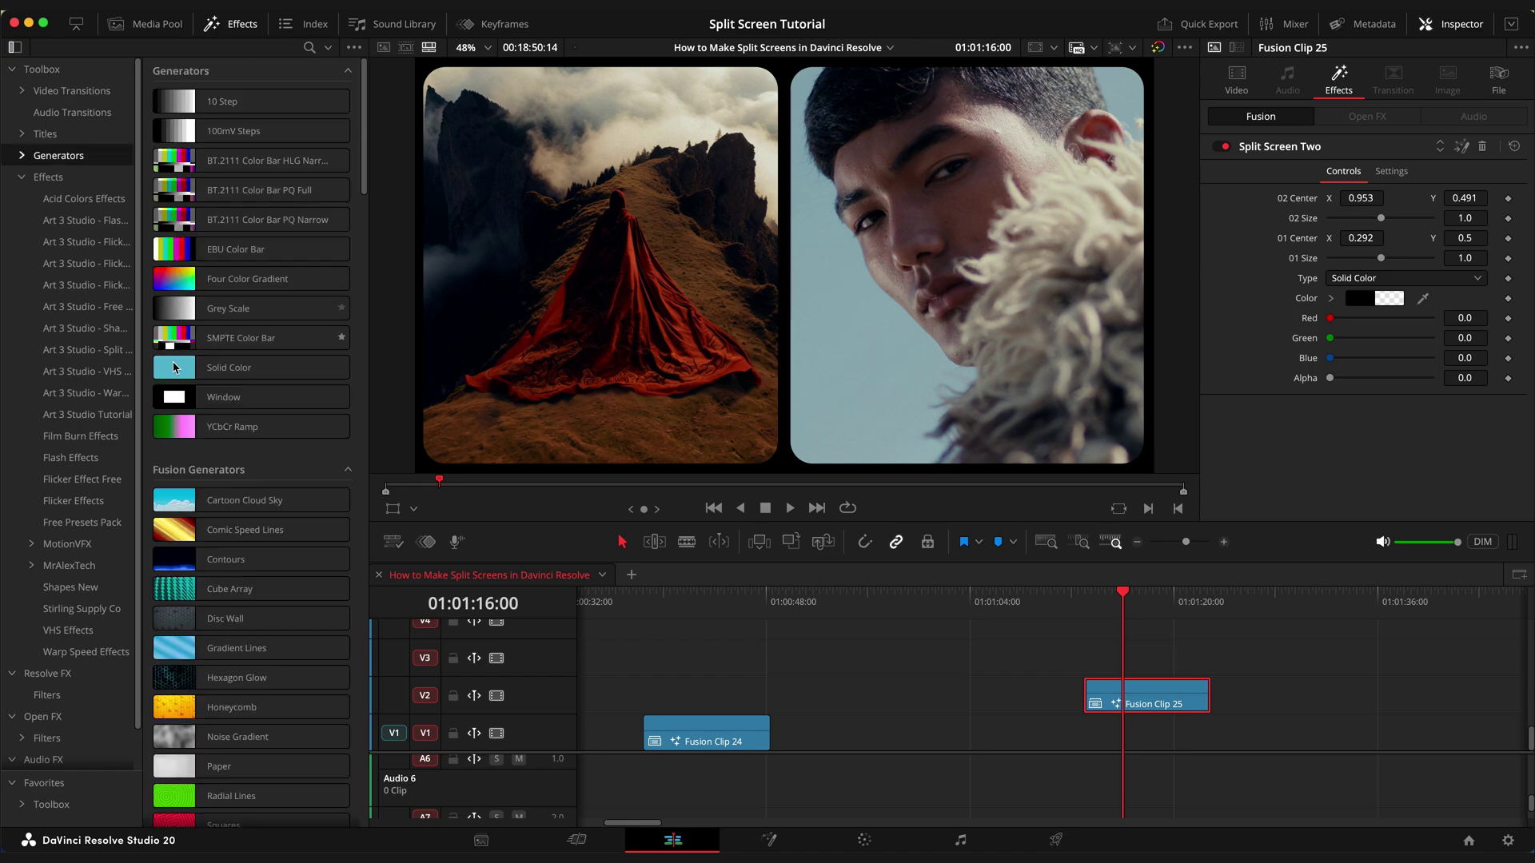
left_click_drag(177, 426, 921, 644)
left_click(1097, 734)
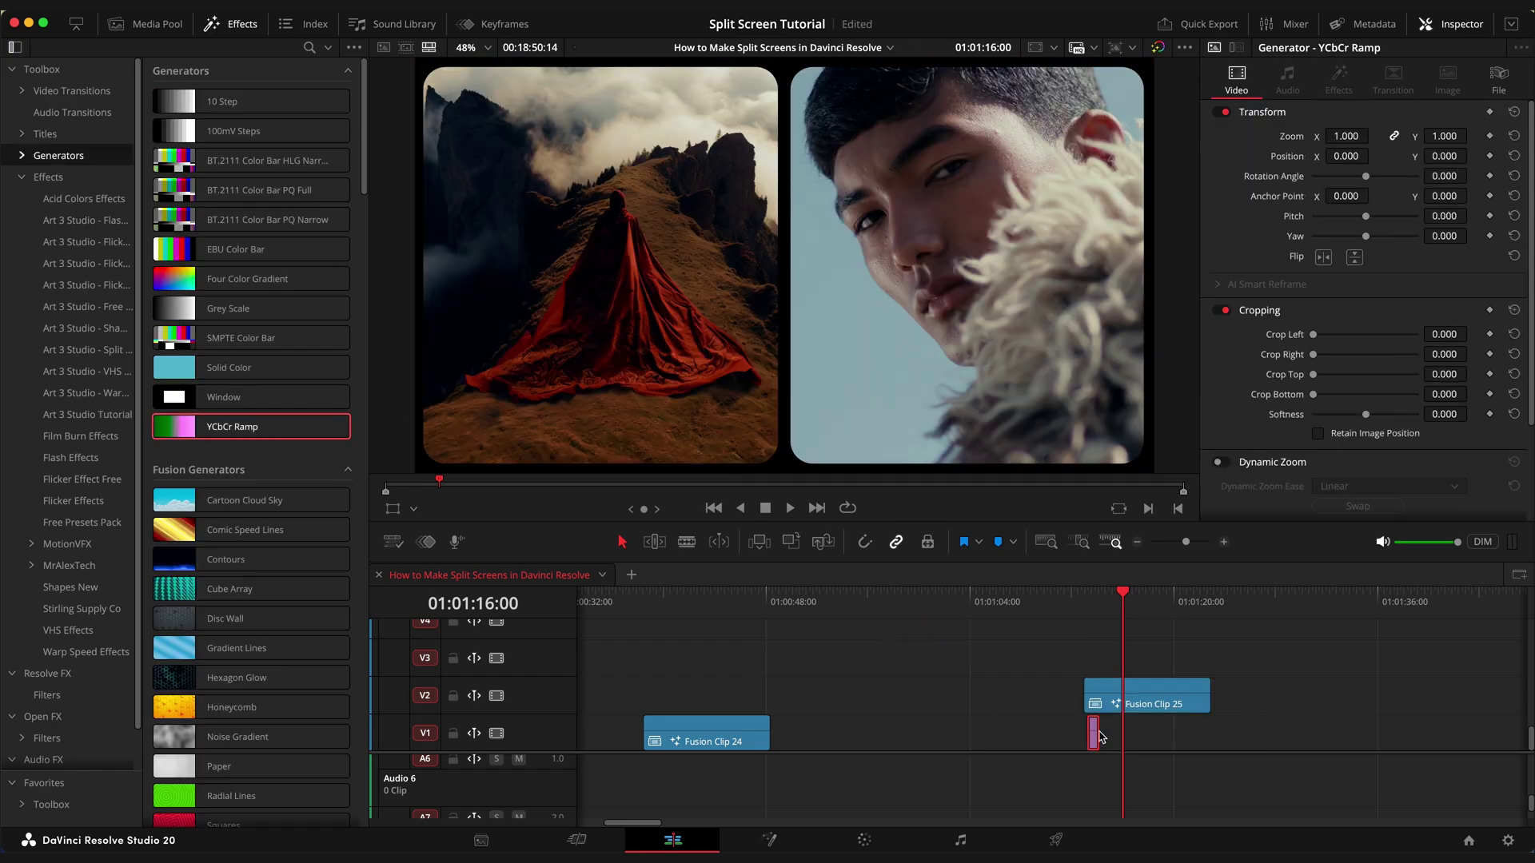
left_click(232, 23)
Step: Extend the YCbCr Ramp generator under the full length of Fusion Clip 25 and preview the transparent background
scroll(720, 734, "up", 4)
left_click_drag(768, 734, 1269, 732)
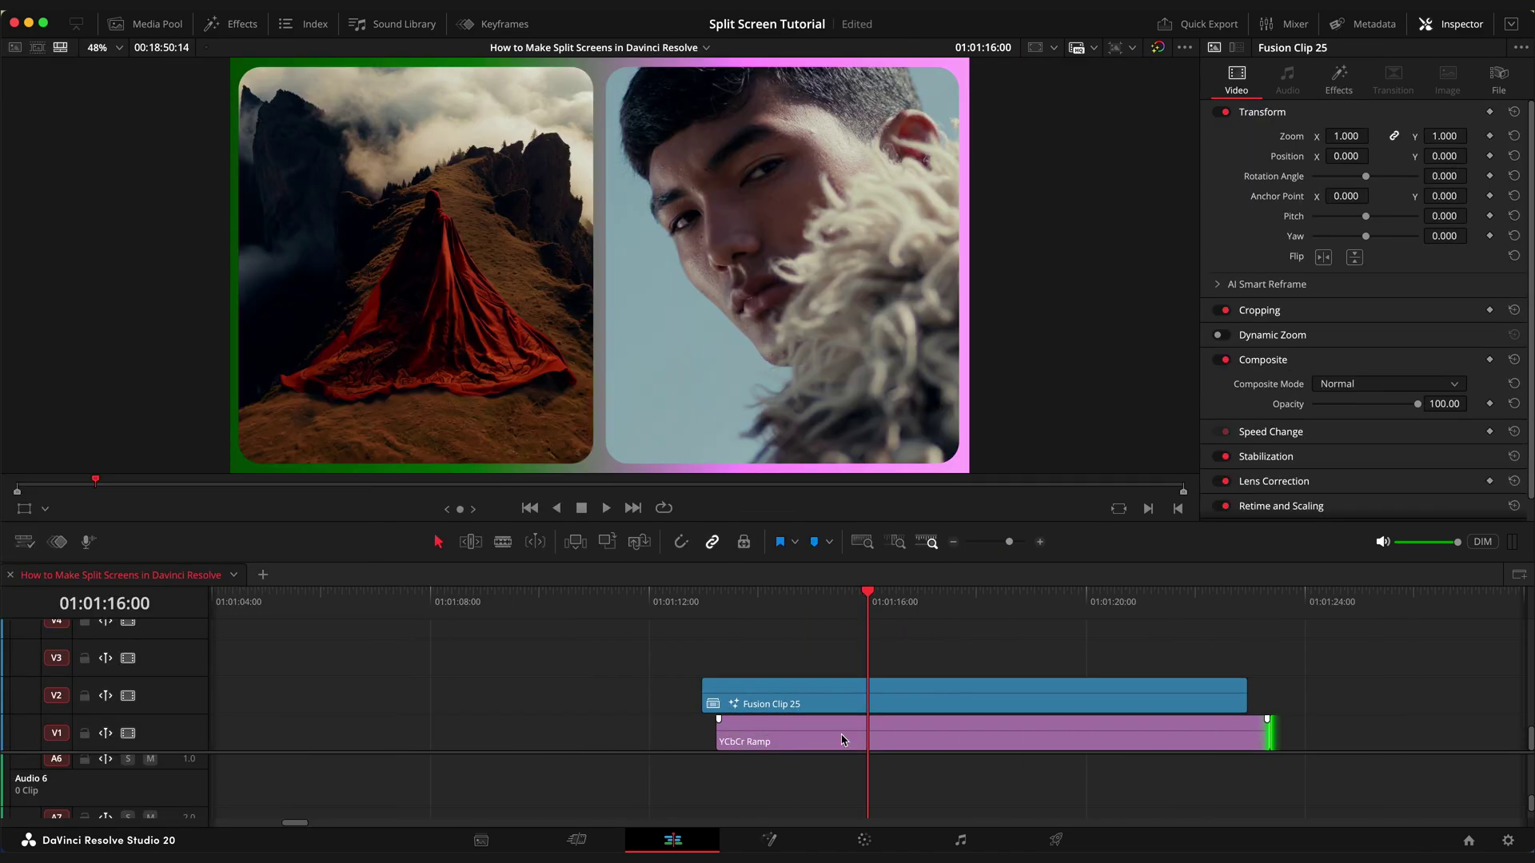
left_click_drag(836, 739, 823, 739)
left_click_drag(804, 612, 861, 616)
Step: Delete the YCbCr Ramp generator and move Fusion Clip 25 back down to V1
key("Delete")
left_click_drag(848, 703, 856, 743)
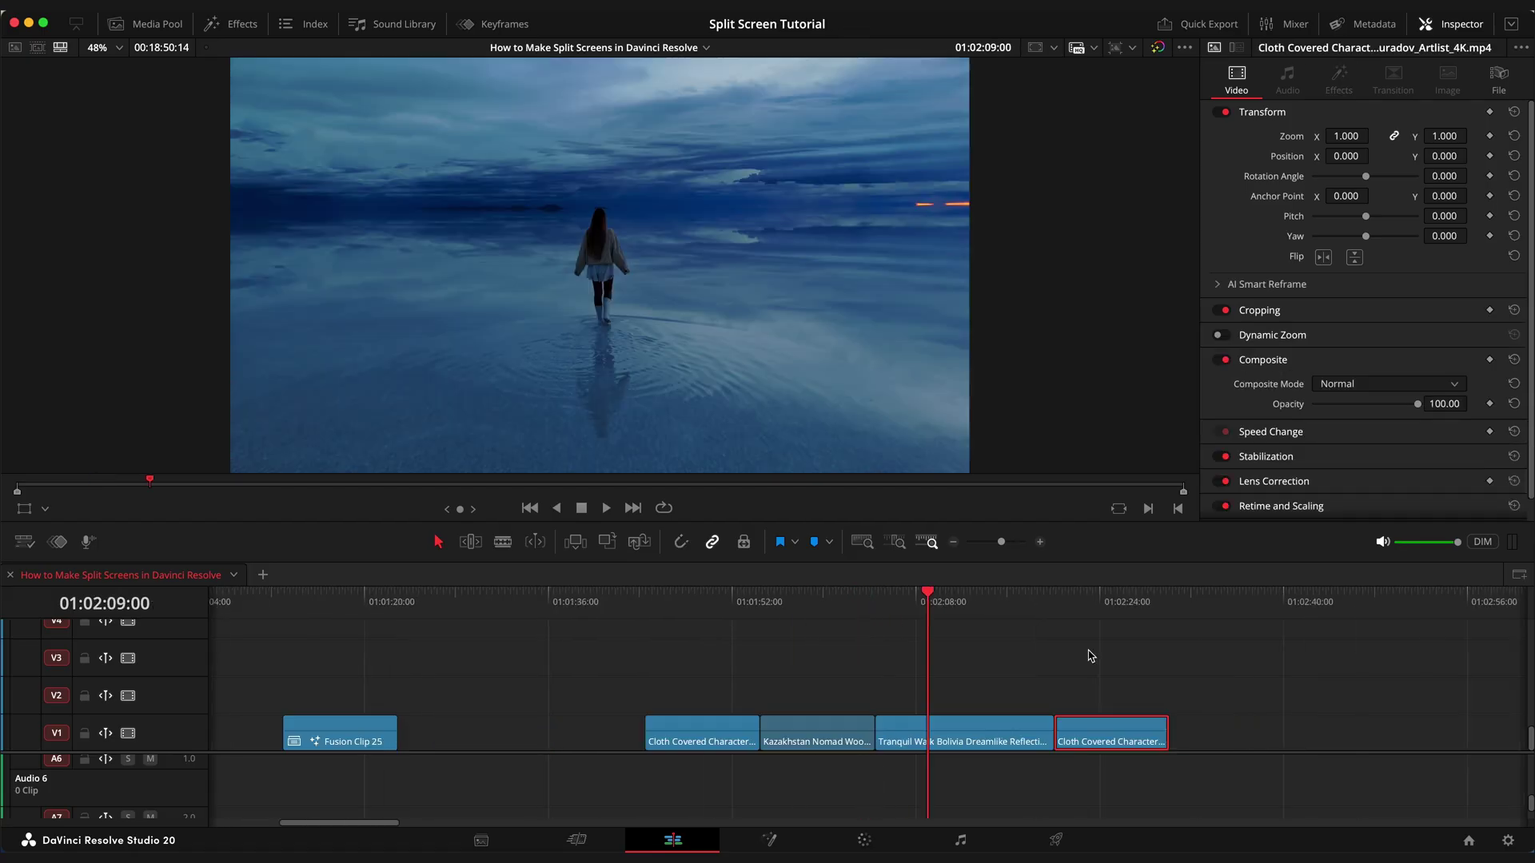
Step: Stack the Kazakhstan Nomad, trimmed Tranquil Walk Bolivia and second Cloth Covered clips on V2, V3 and V4 above the first Cloth Covered clip
scroll(1089, 656, "left", 1)
left_click(993, 646)
left_click_drag(793, 612, 995, 636)
left_click_drag(849, 739, 734, 701)
left_click_drag(920, 733, 689, 658)
left_click_drag(844, 658, 781, 658)
left_click_drag(1111, 733, 702, 628)
Step: Combine the four stacked clips into a new Fusion clip and move the playhead onto it
left_click_drag(801, 724, 723, 624)
scroll(730, 654, "down", 3)
right_click(736, 689)
left_click(809, 128)
left_click(701, 606)
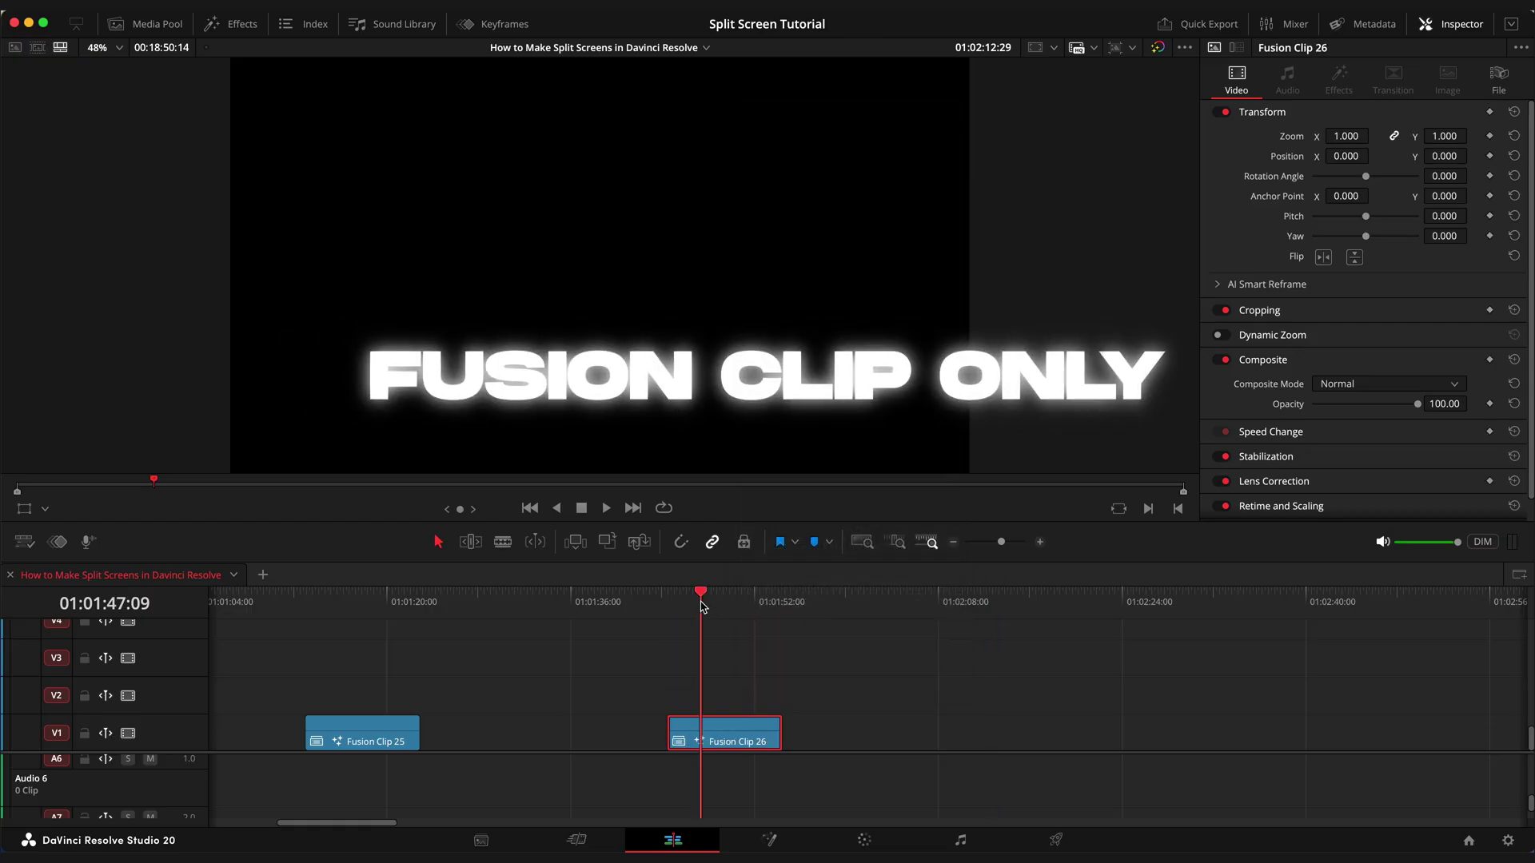
left_click_drag(701, 605, 719, 606)
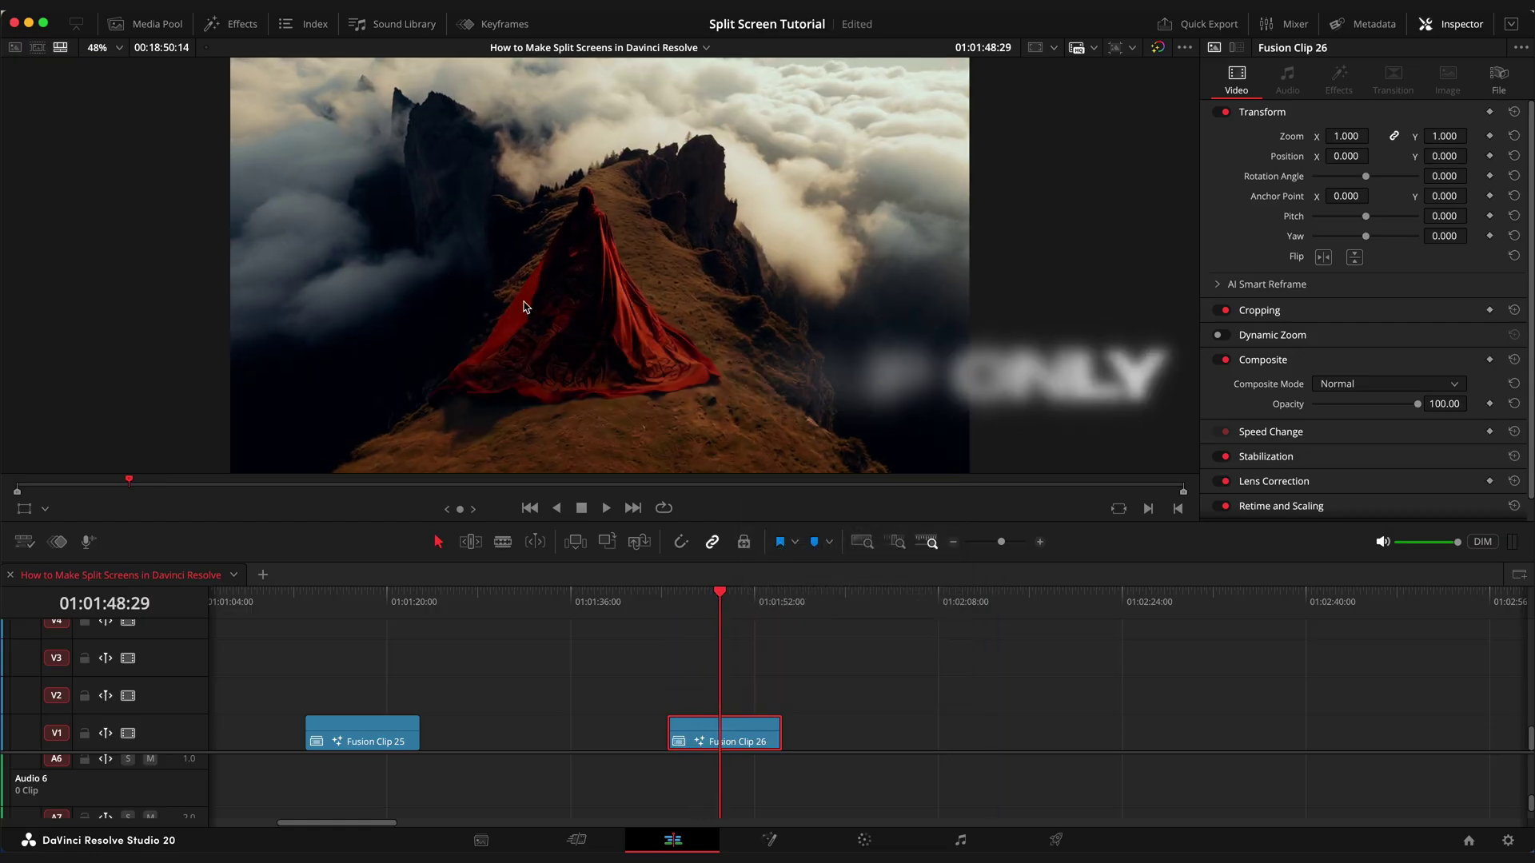
Step: Apply the Split Screen Four Random effect from the Art 3 Studio - Split Screen category to the four-clip Fusion clip
left_click(241, 27)
left_click_drag(177, 133, 238, 176)
left_click_drag(1028, 717, 1031, 719)
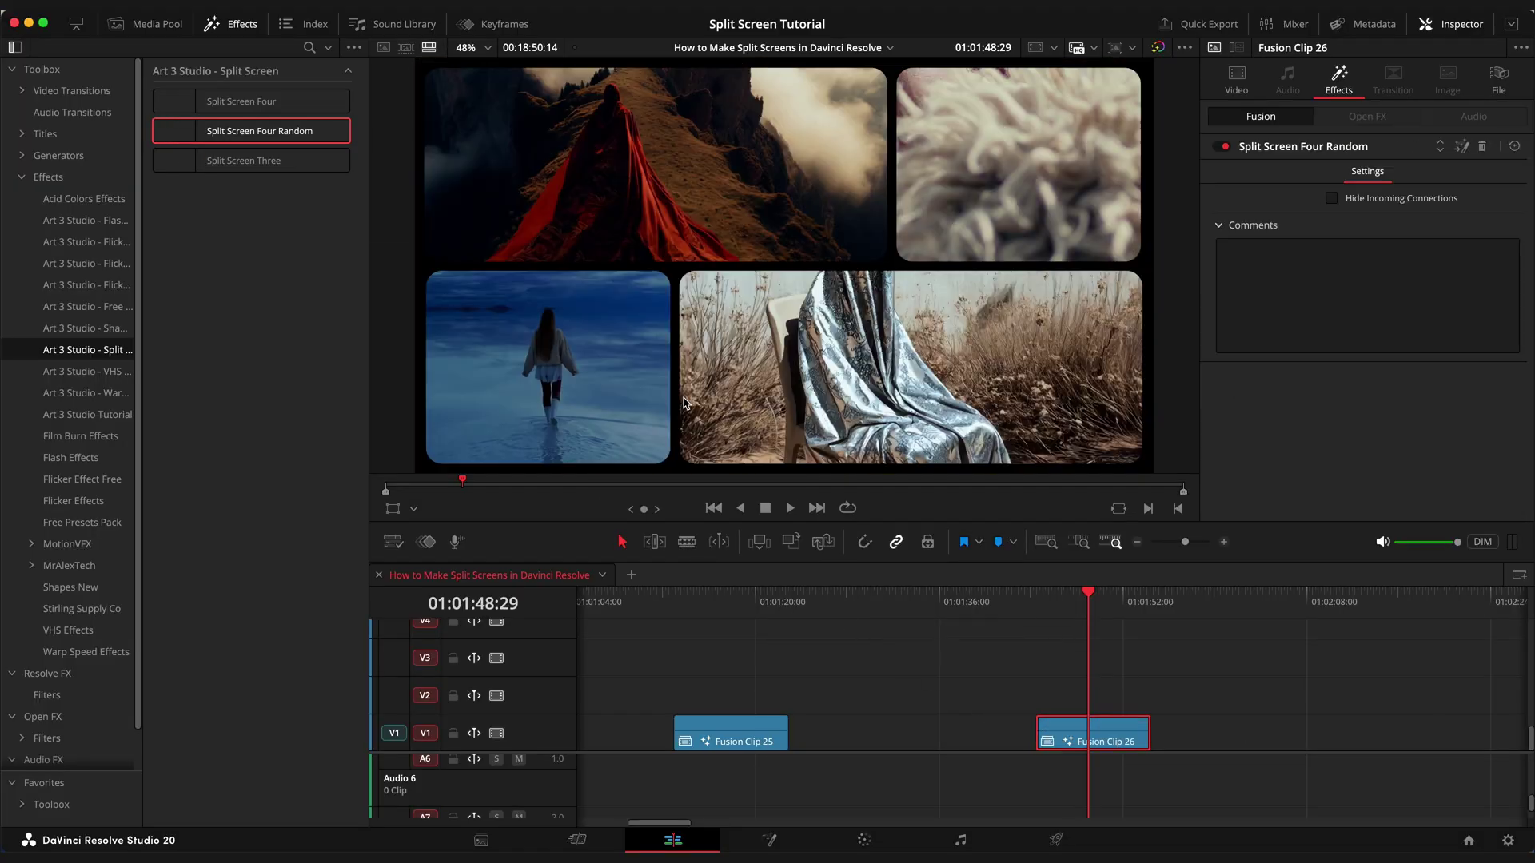
Step: Close the effects library and play Fusion Clip 26 from its start to preview the four-panel split screen animation
left_click(217, 29)
left_click(668, 613)
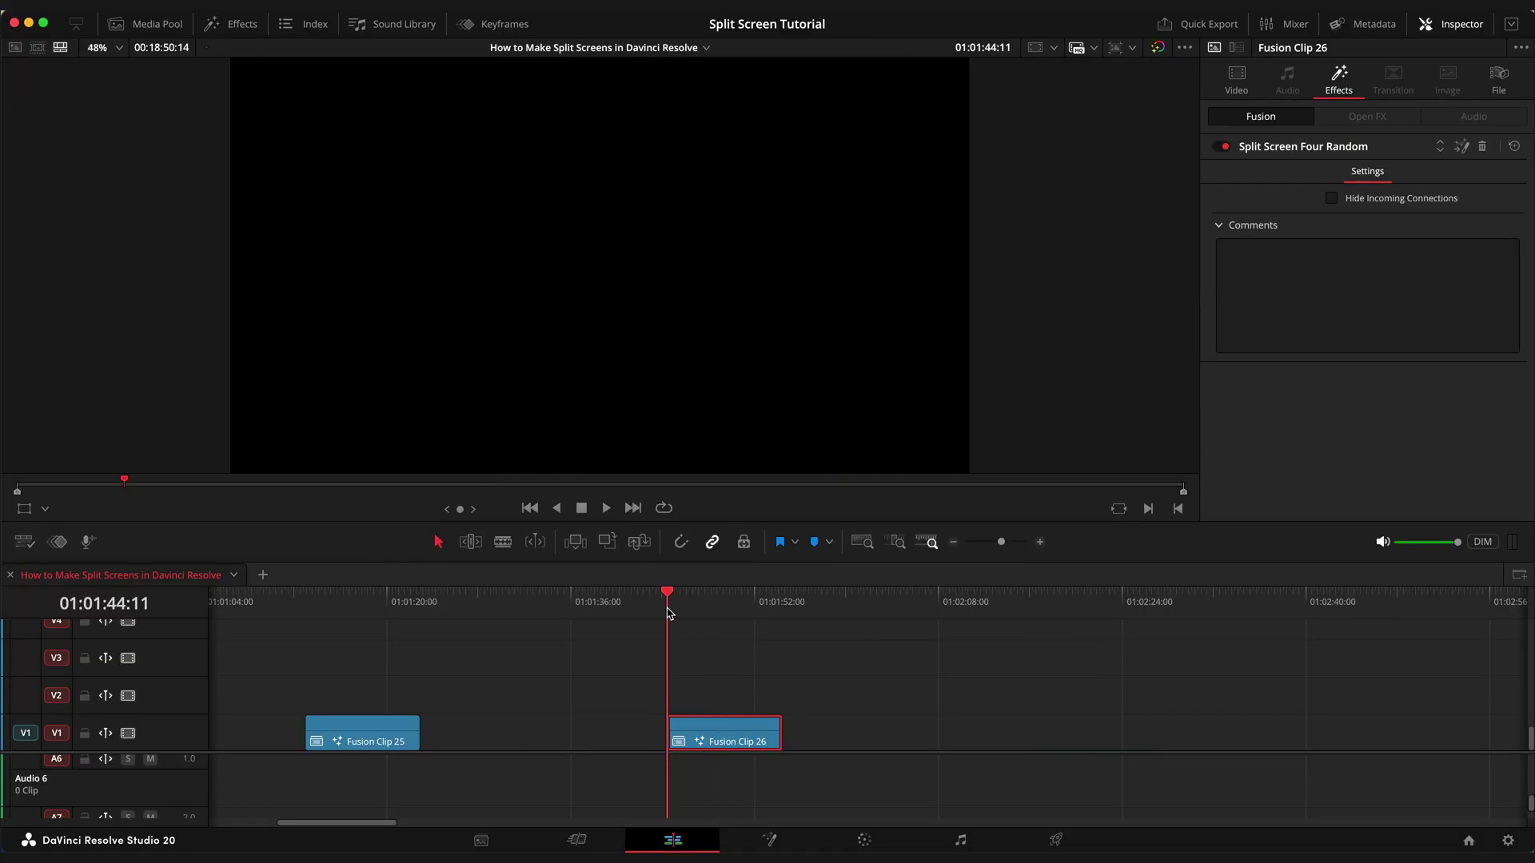
key("space")
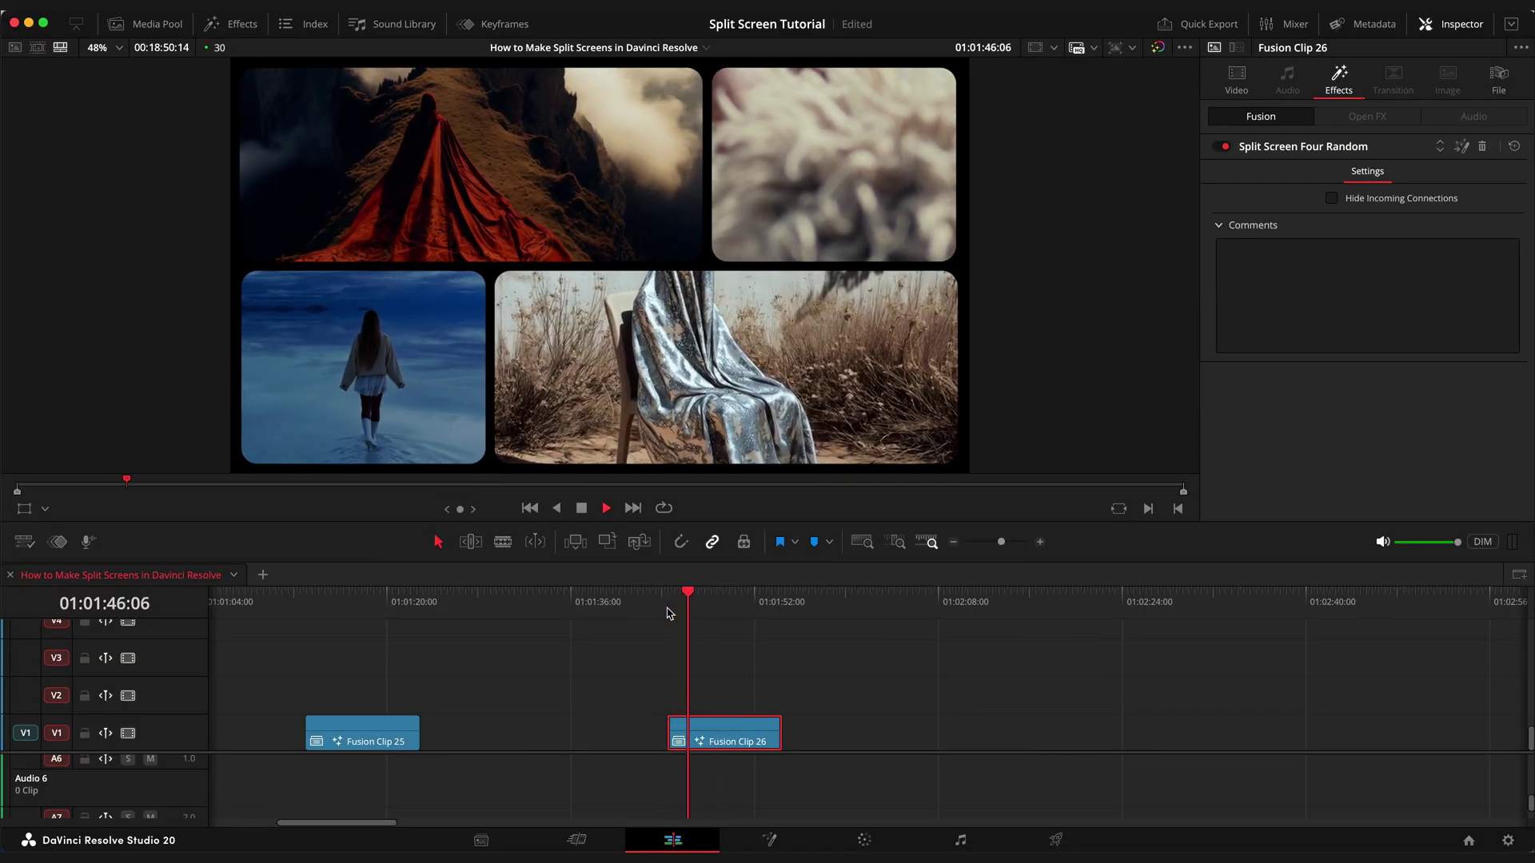
key("space")
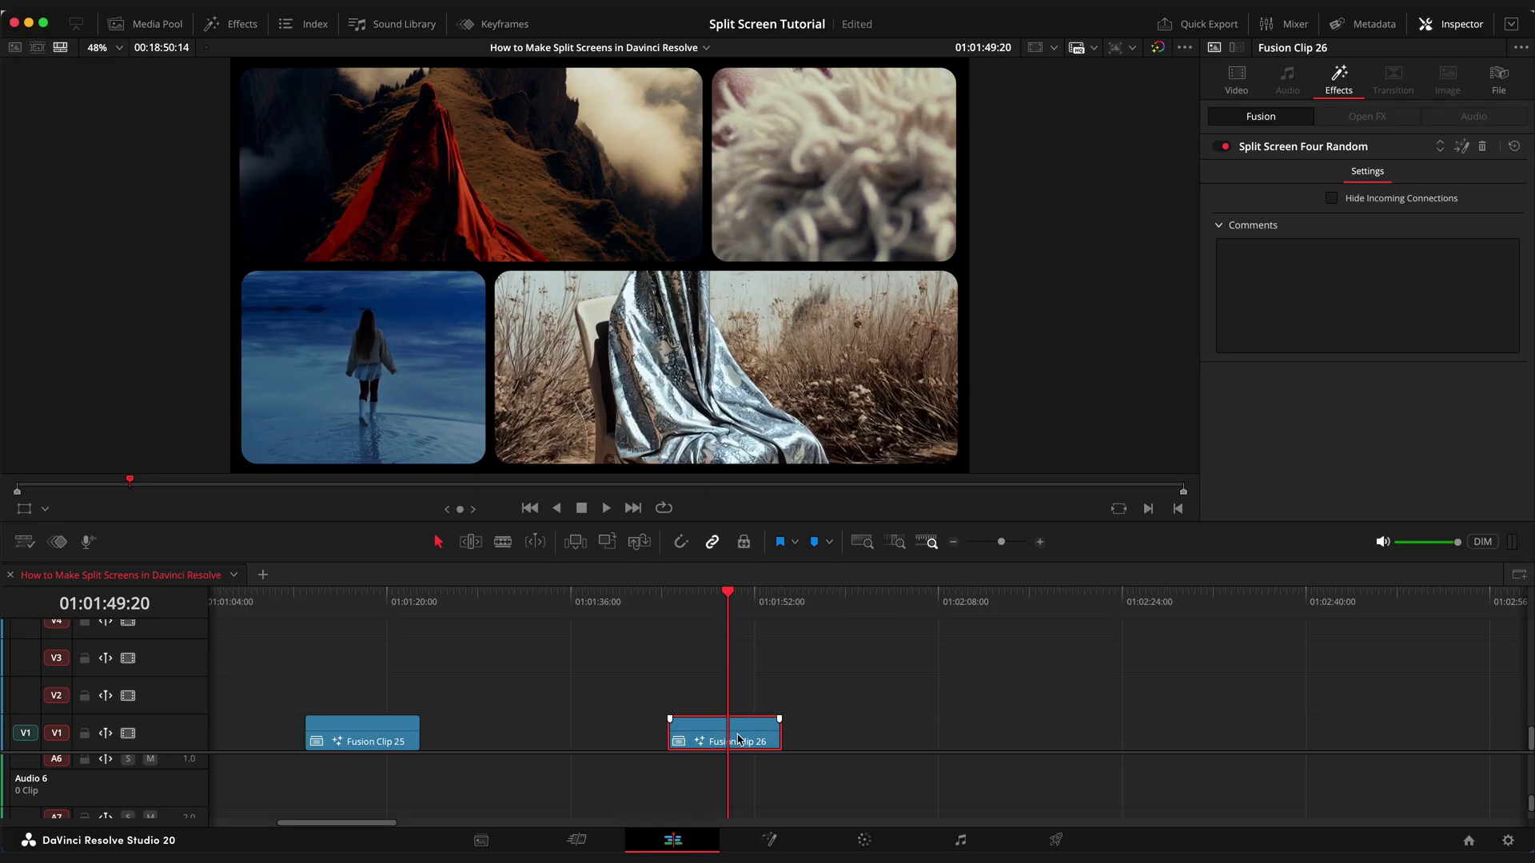
Step: Inside Fusion Clip 26, move Kazakhstan Nomad to V1, the silver cloth clip to V2 and the red one to V4, and return to the main timeline
right_click(737, 739)
left_click(790, 235)
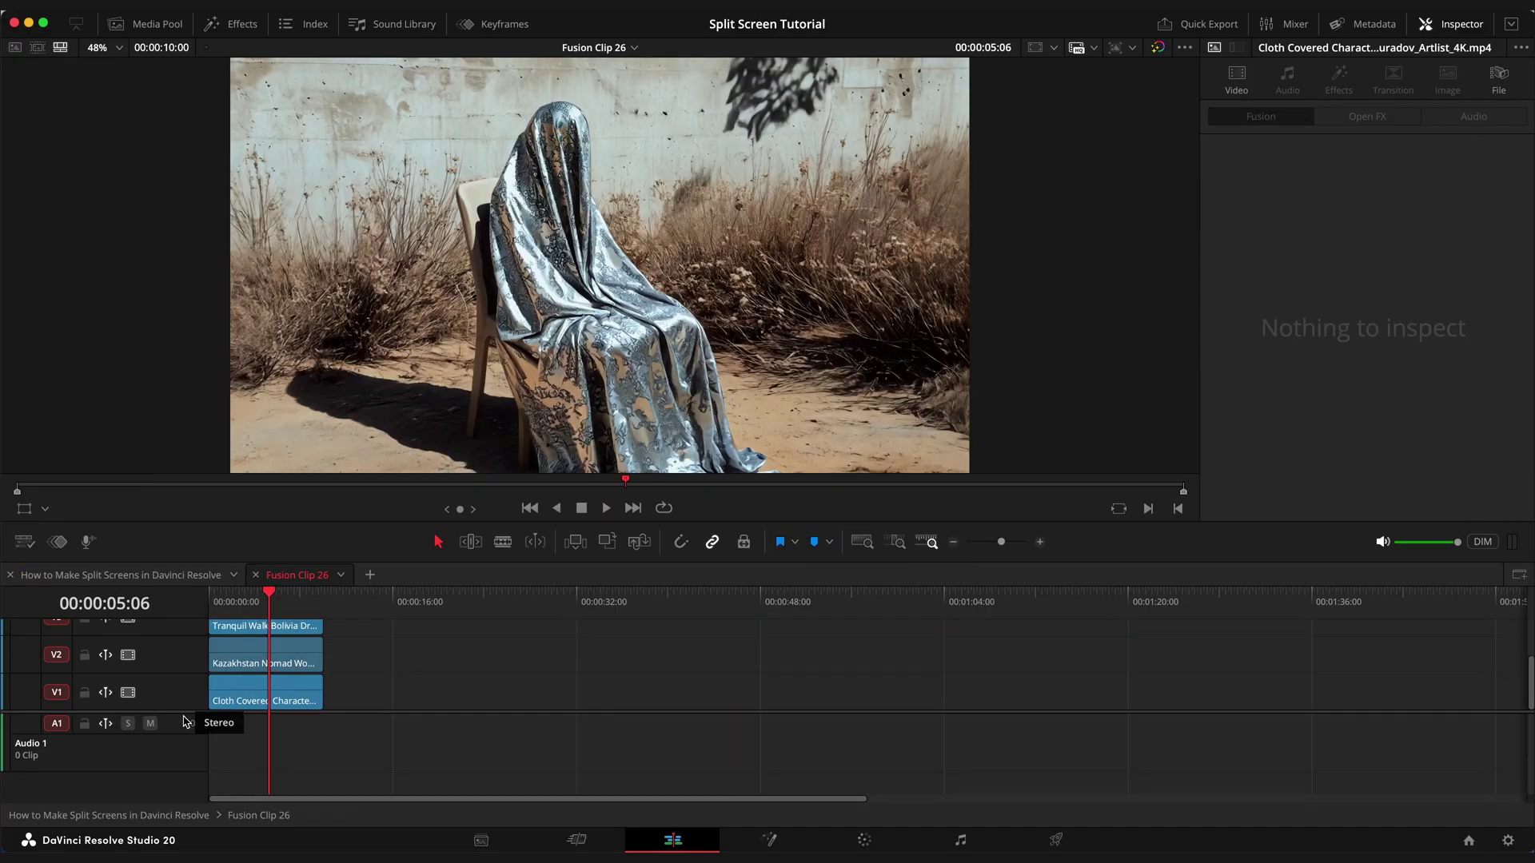
left_click_drag(182, 712, 184, 751)
scroll(265, 724, "down", 3, "shift")
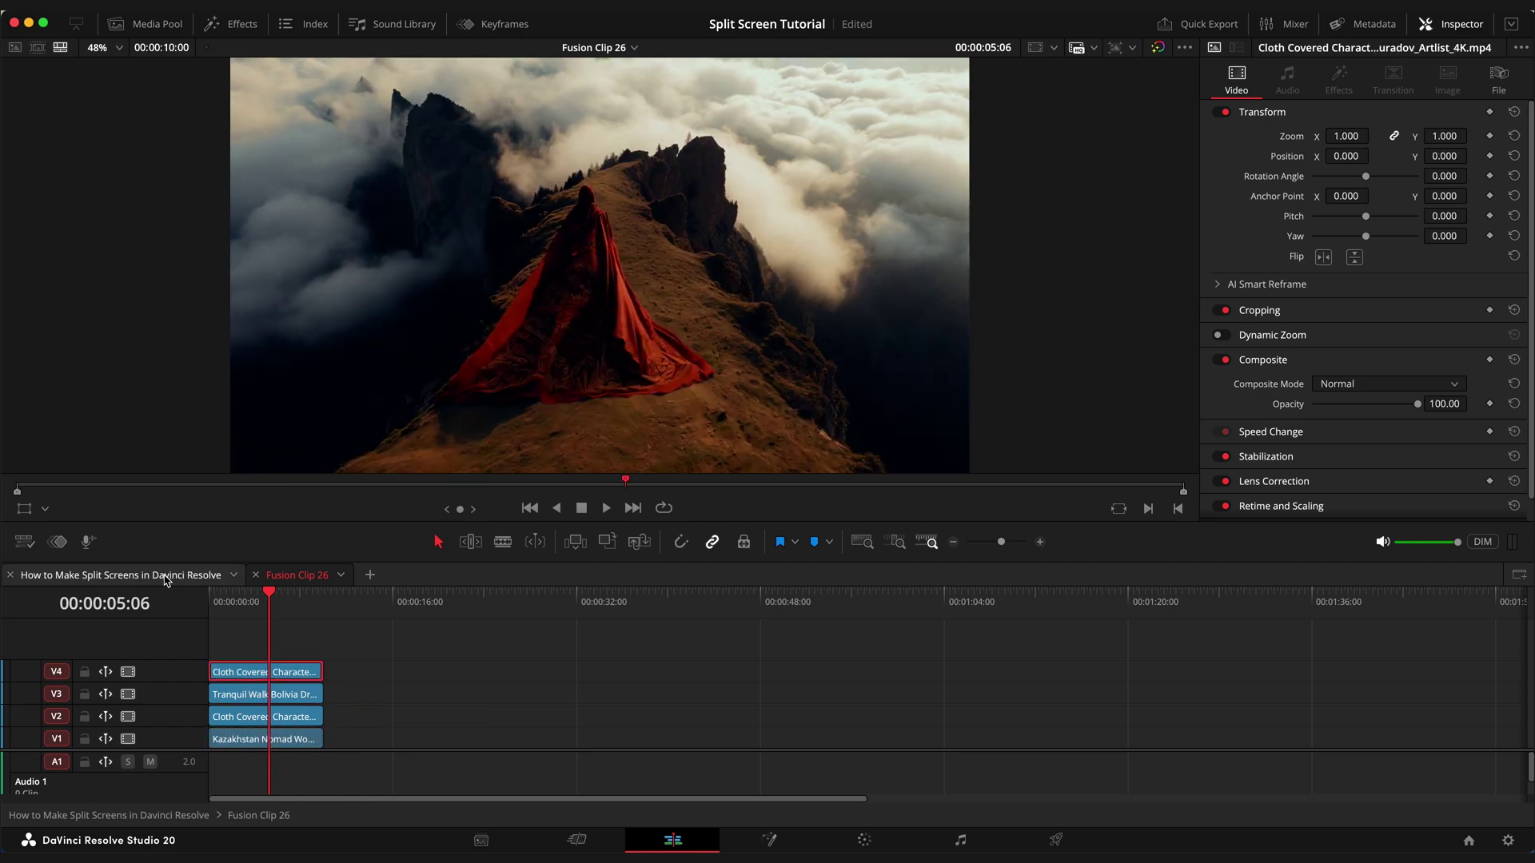
left_click(165, 575)
scroll(1100, 666, "right", 5)
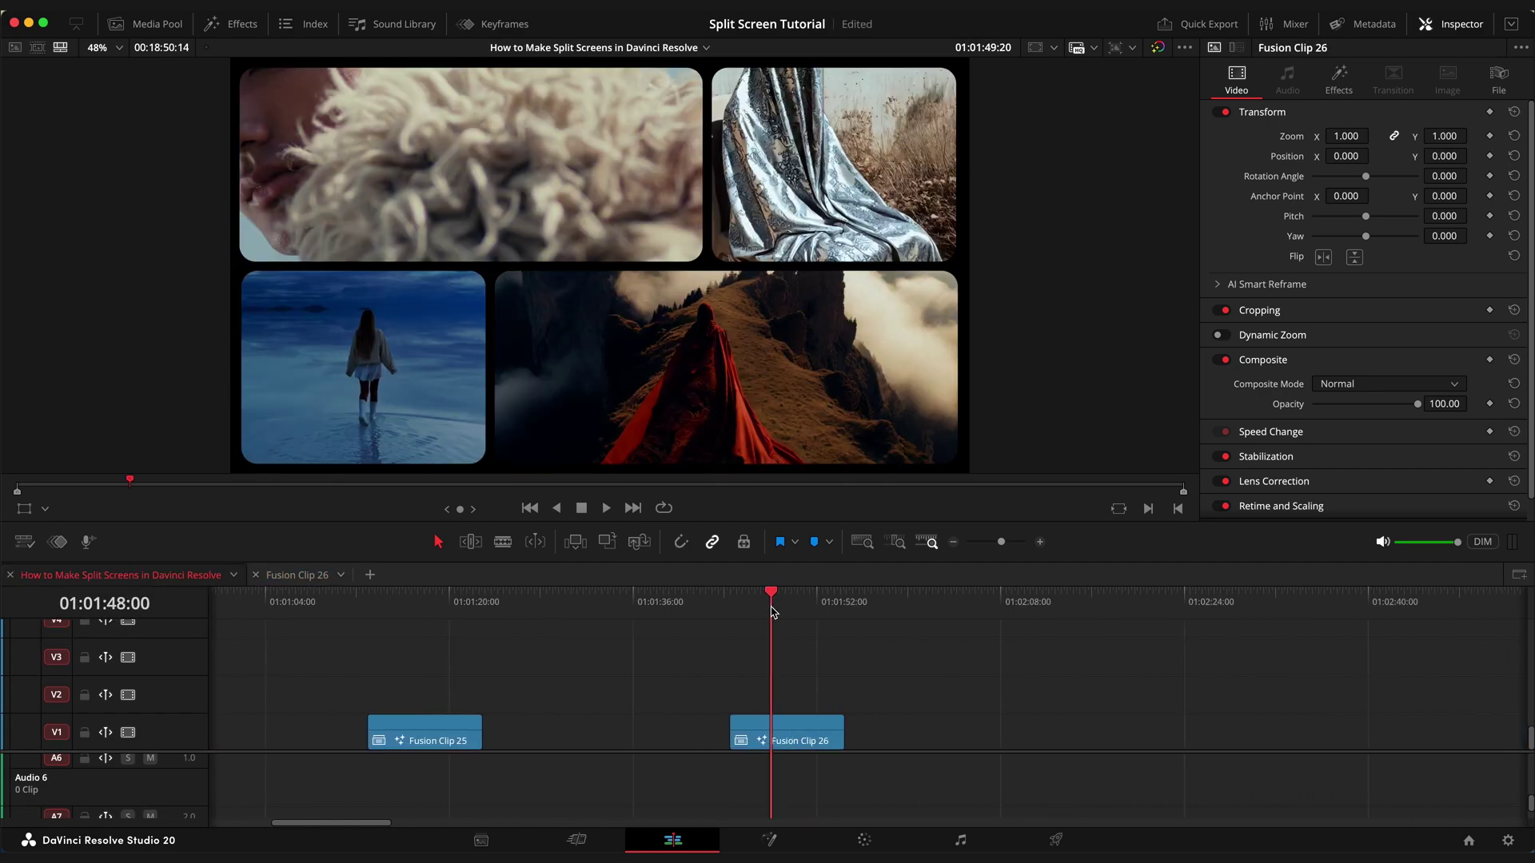